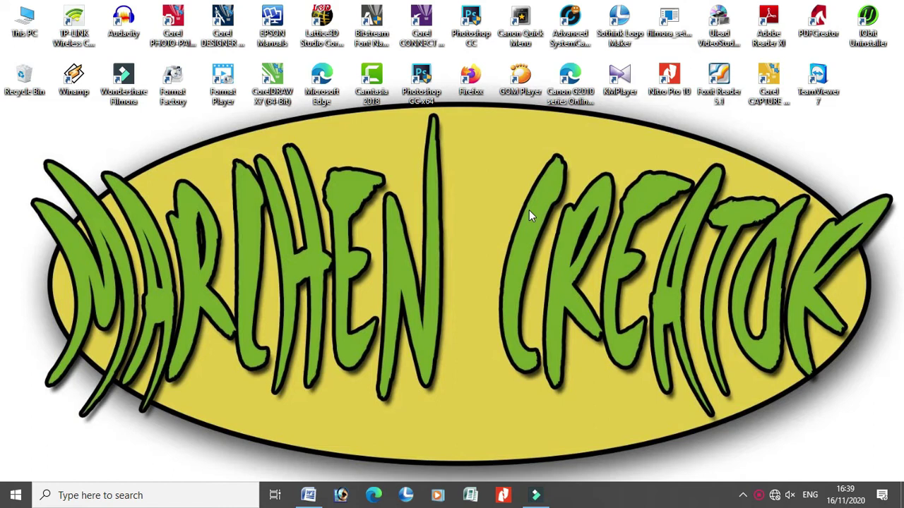
{"action": "right_click", "coordinate": [528, 209]}
{"action": "left_click", "coordinate": [535, 246]}
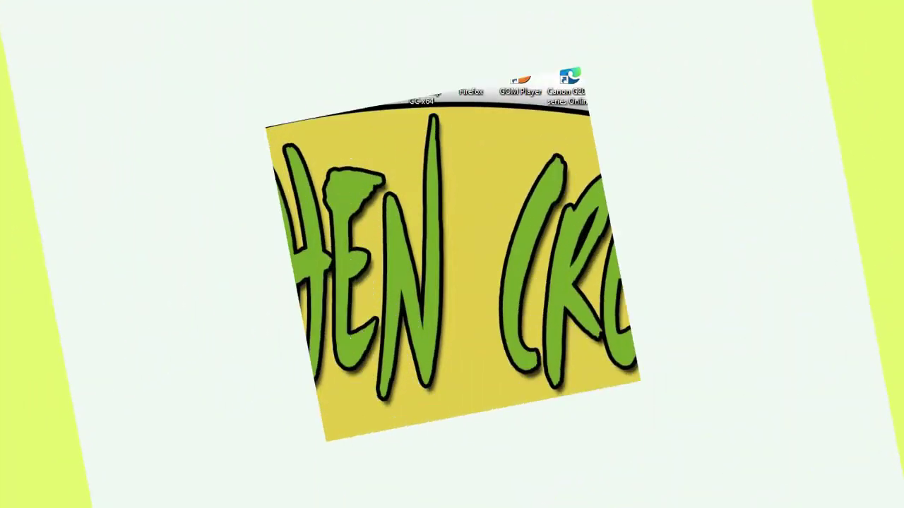
Step: Launch Microsoft Office Publisher 2007 and create a blank A4 landscape publication
{"action": "left_click", "coordinate": [180, 489]}
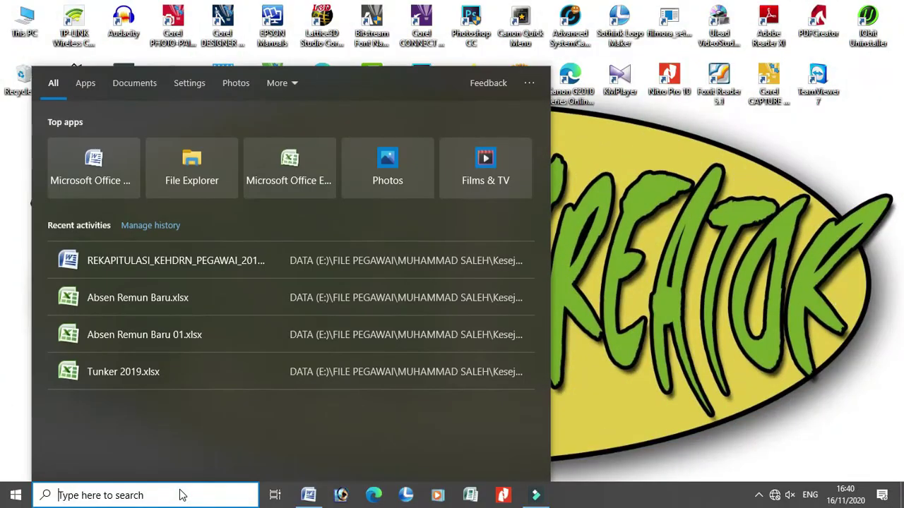
{"action": "type", "text": "PUBLI"}
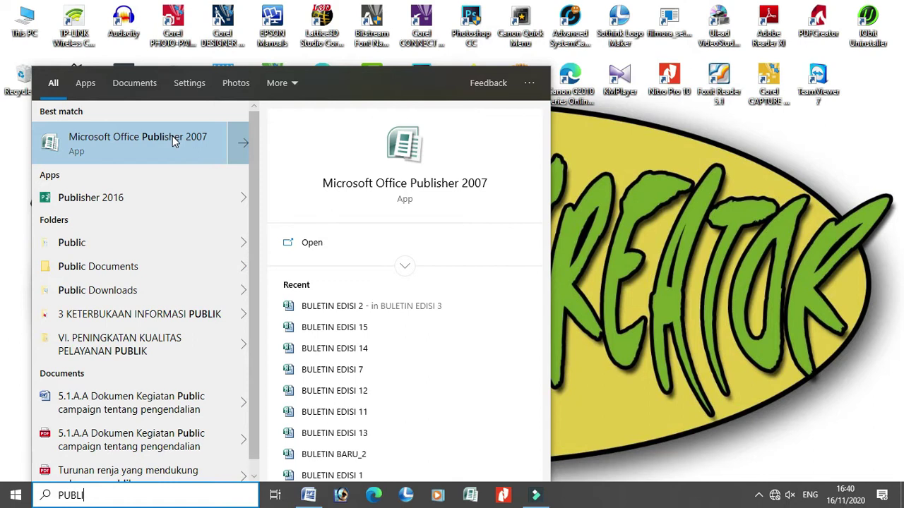
{"action": "left_click", "coordinate": [172, 137]}
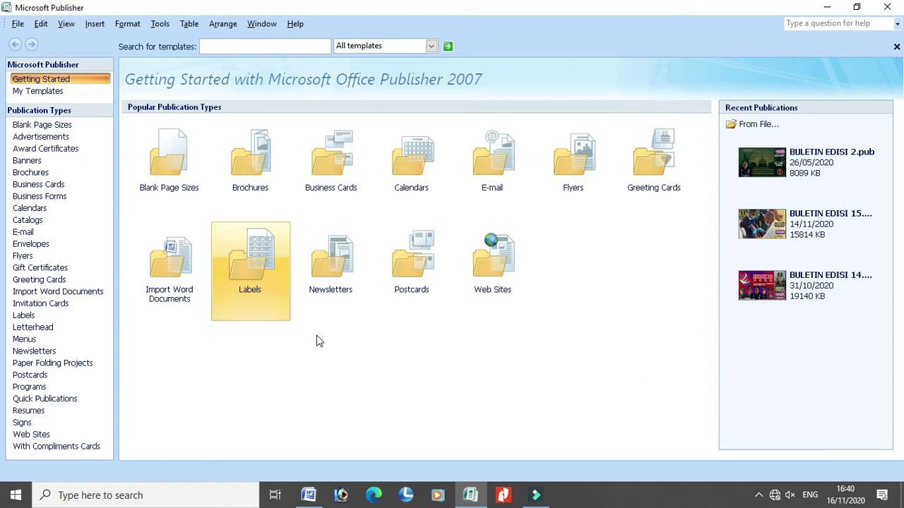
{"action": "left_click", "coordinate": [173, 168]}
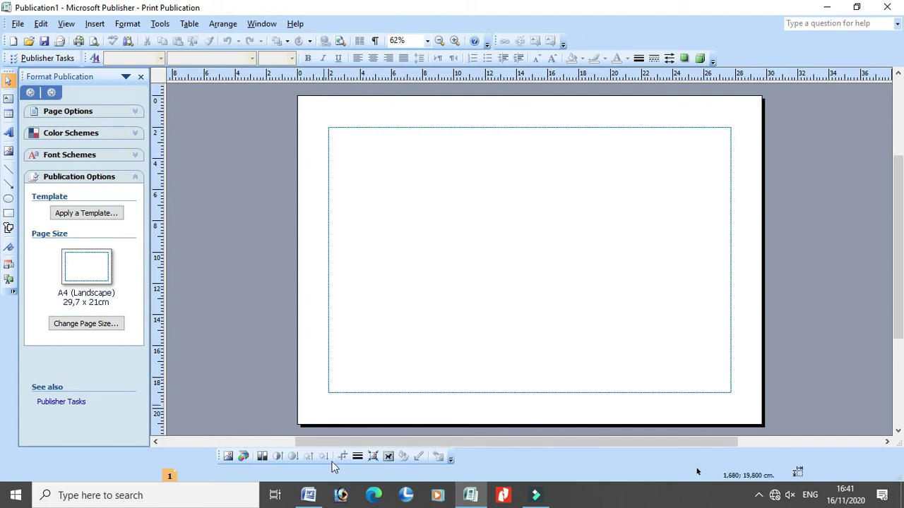
Step: Switch to the Word document and review the bulletin's articles, photos and graphics
{"action": "left_click", "coordinate": [310, 495]}
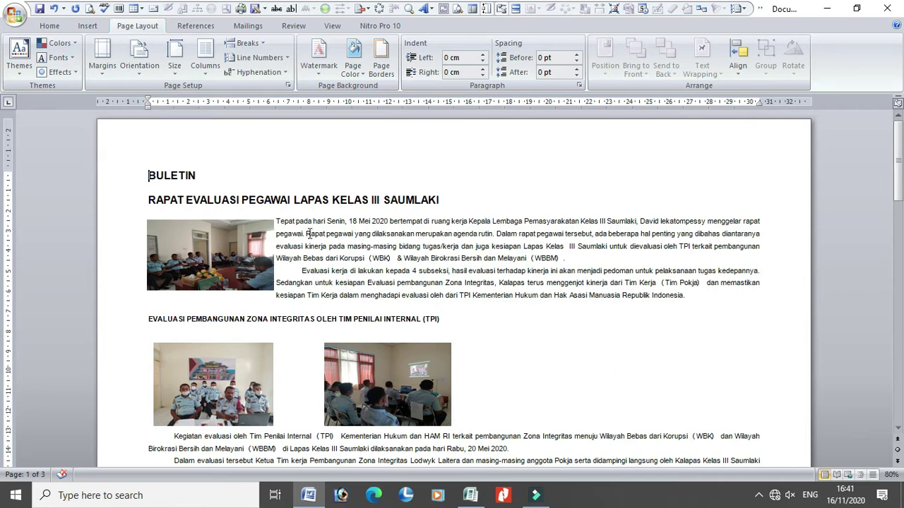
{"action": "scroll", "coordinate": [308, 233], "scroll_direction": "down", "scroll_amount": 5}
{"action": "scroll", "coordinate": [445, 258], "scroll_direction": "up", "scroll_amount": 4}
{"action": "scroll", "coordinate": [432, 237], "scroll_direction": "down", "scroll_amount": 15}
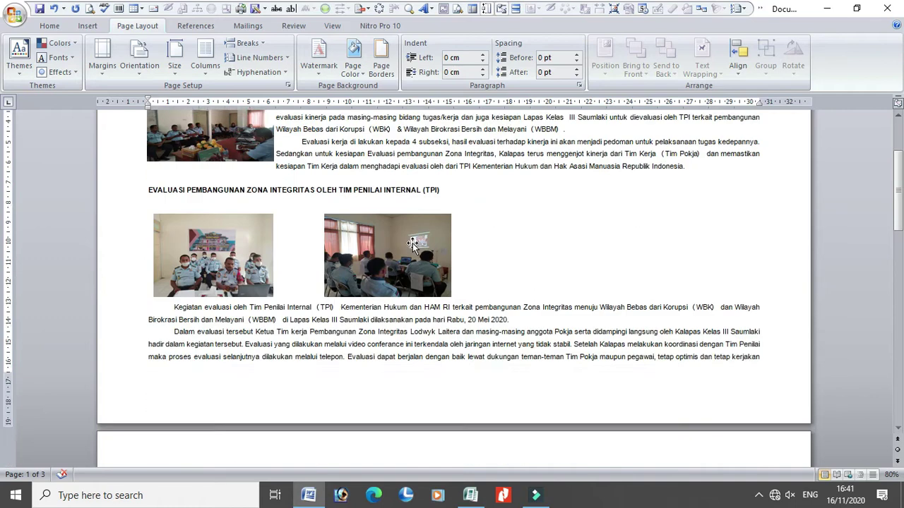
{"action": "scroll", "coordinate": [373, 259], "scroll_direction": "down", "scroll_amount": 5}
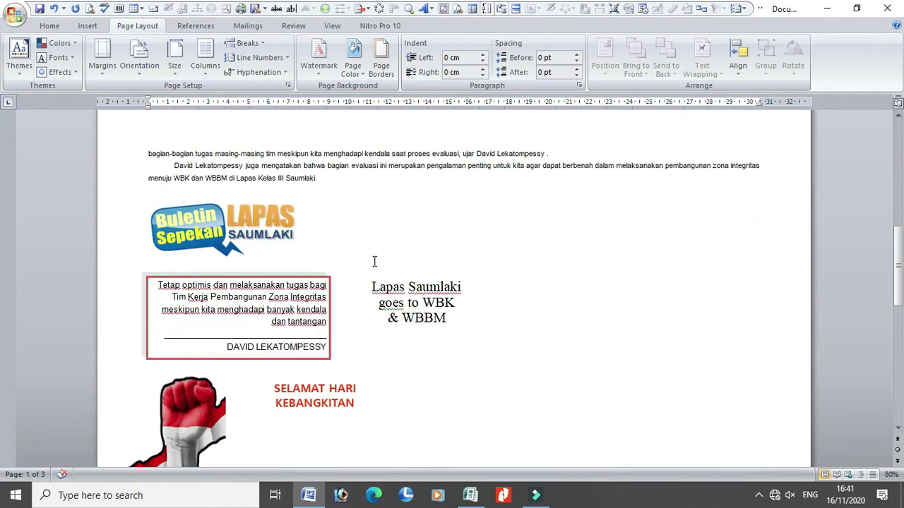
{"action": "scroll", "coordinate": [362, 262], "scroll_direction": "up", "scroll_amount": 9}
{"action": "scroll", "coordinate": [365, 268], "scroll_direction": "down", "scroll_amount": 17}
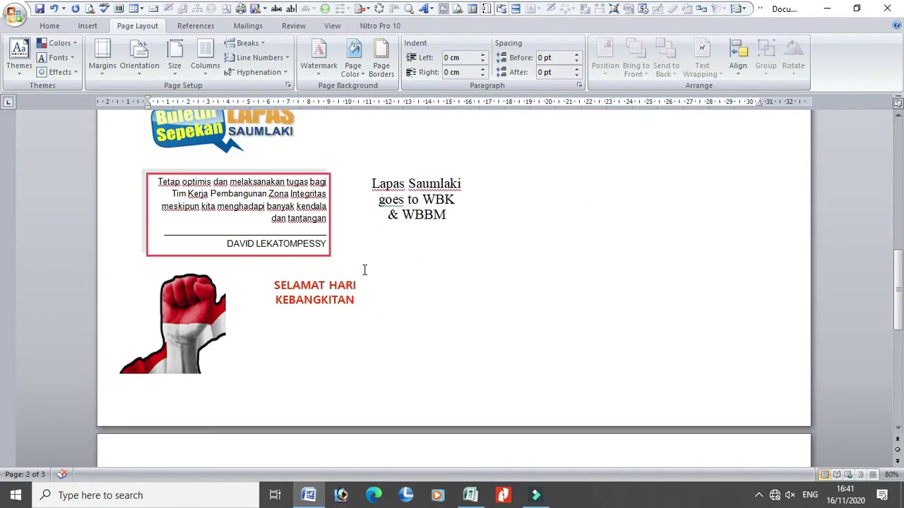
{"action": "scroll", "coordinate": [364, 274], "scroll_direction": "up", "scroll_amount": 7}
{"action": "scroll", "coordinate": [364, 274], "scroll_direction": "up", "scroll_amount": 18}
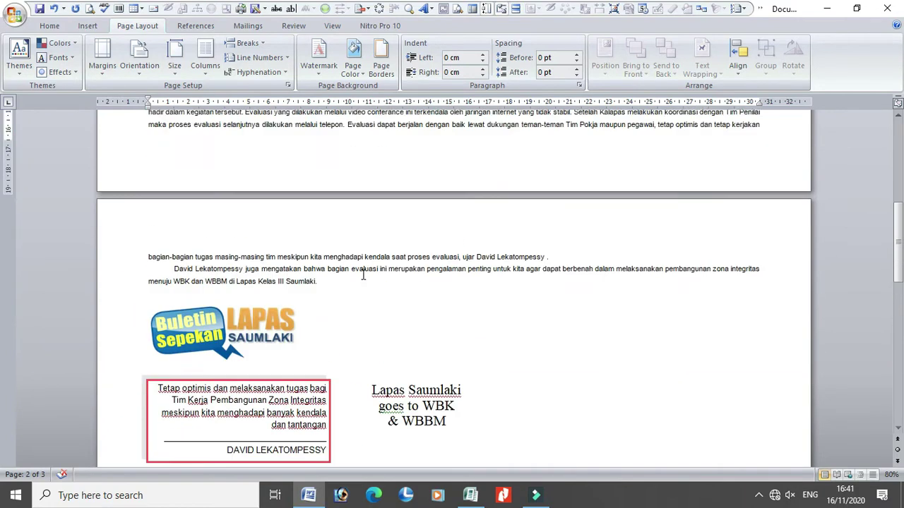
Step: Switch back to Publisher and draw a text box about 10.2 × 19 cm as the page's left column
{"action": "left_click", "coordinate": [470, 495]}
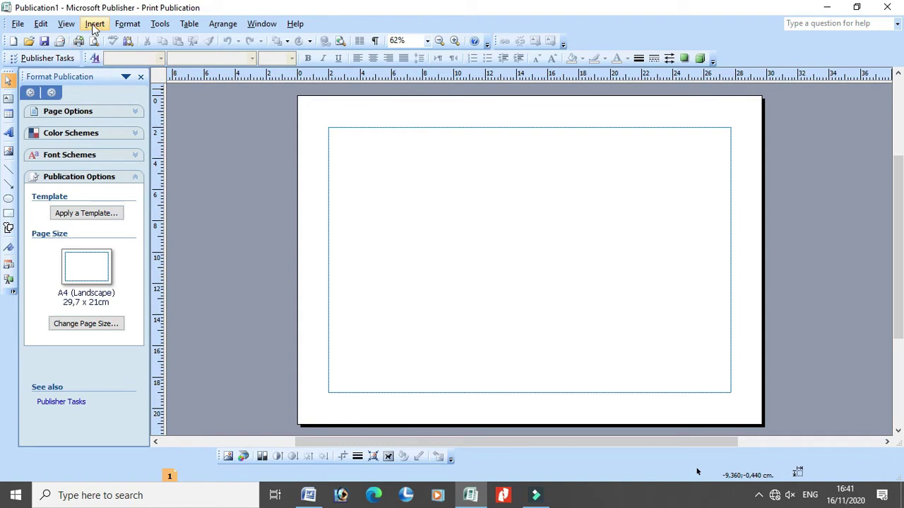
{"action": "left_click", "coordinate": [94, 28]}
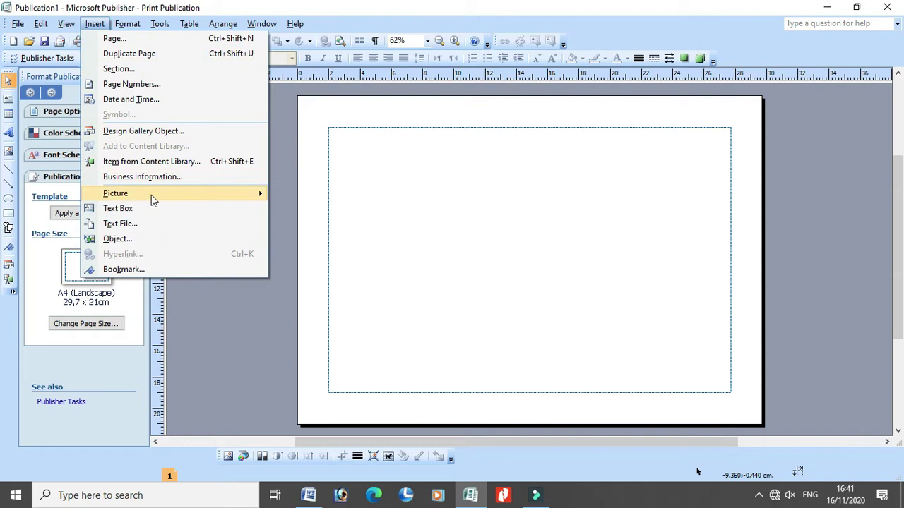
{"action": "left_click", "coordinate": [123, 208]}
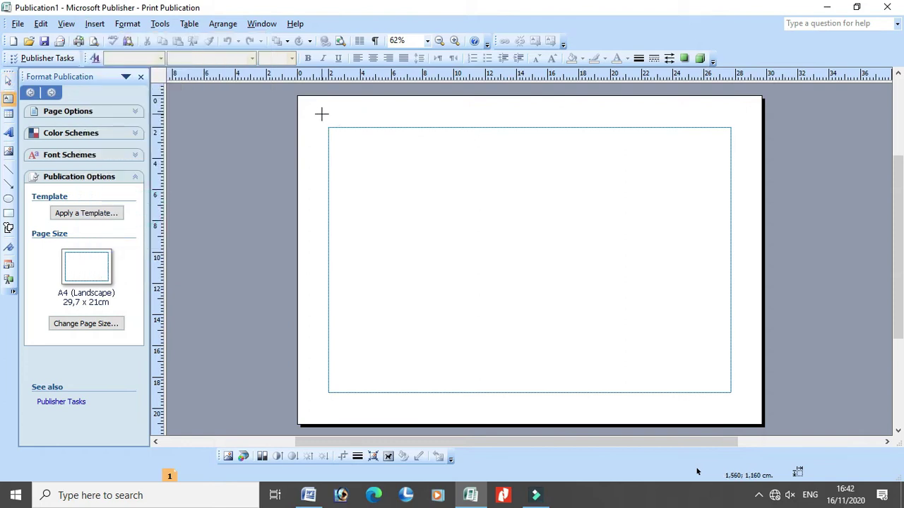
{"action": "left_click_drag", "start_coordinate": [321, 114], "coordinate": [471, 413]}
{"action": "left_click_drag", "start_coordinate": [359, 113], "coordinate": [352, 110]}
{"action": "left_click_drag", "start_coordinate": [465, 260], "coordinate": [478, 261]}
{"action": "left_click_drag", "start_coordinate": [431, 114], "coordinate": [424, 115]}
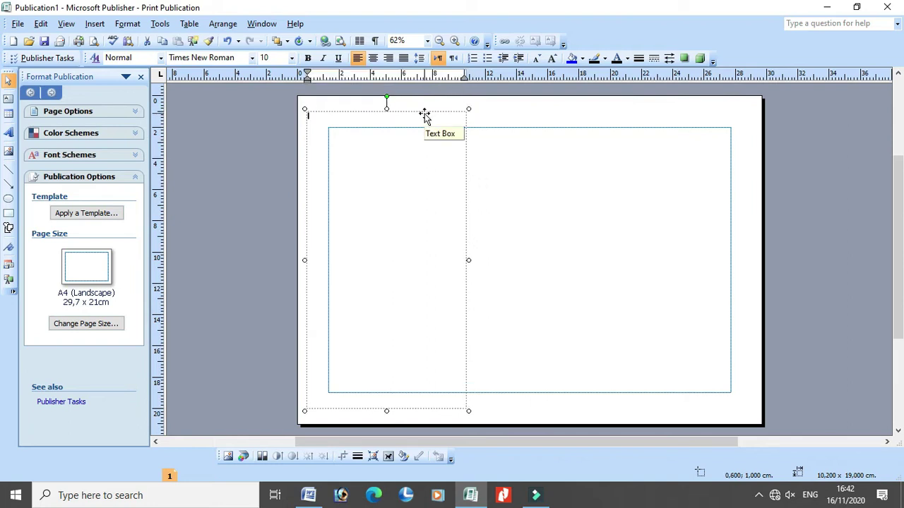
{"action": "key", "text": "Escape"}
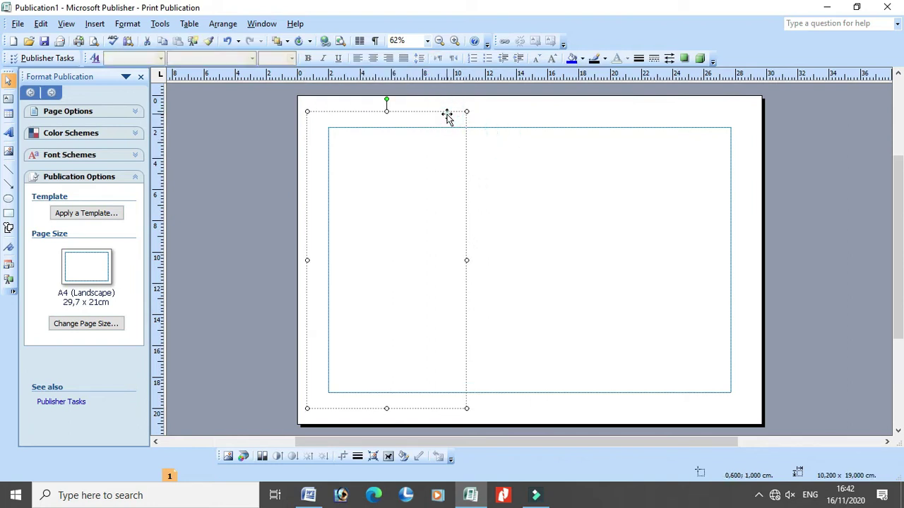
Step: Duplicate the text box twice to form three side-by-side columns, narrowing the third to fit the remaining page width
{"action": "left_click", "coordinate": [448, 115]}
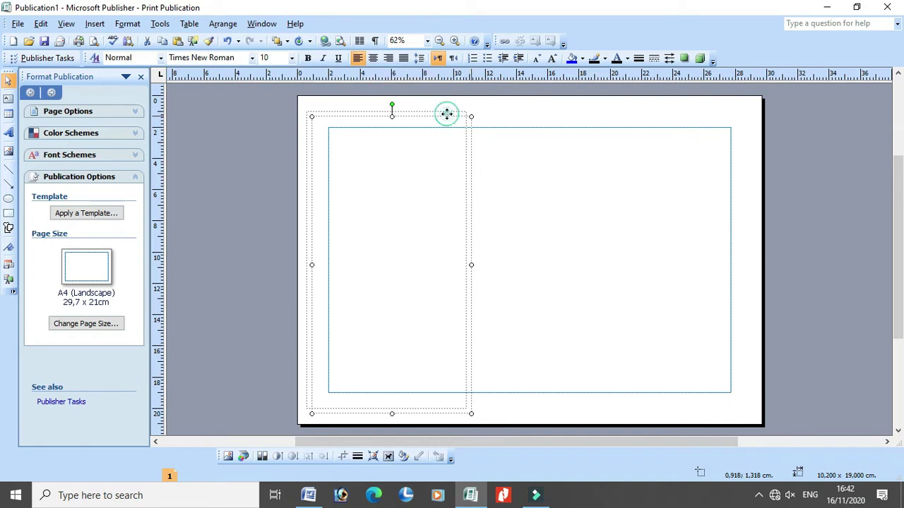
{"action": "left_click_drag", "start_coordinate": [525, 120], "coordinate": [605, 109]}
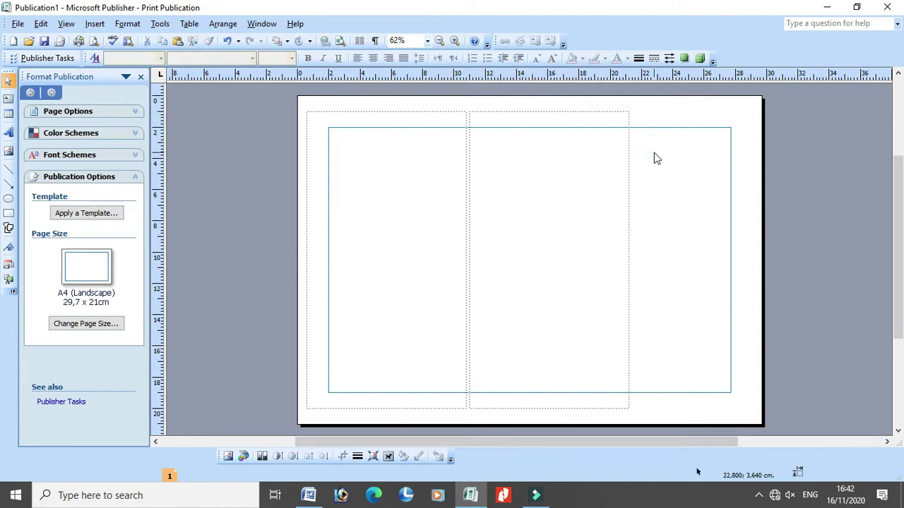
{"action": "left_click_drag", "start_coordinate": [579, 117], "coordinate": [699, 109]}
{"action": "left_click_drag", "start_coordinate": [592, 257], "coordinate": [635, 258]}
{"action": "left_click_drag", "start_coordinate": [644, 110], "coordinate": [638, 113]}
{"action": "left_click", "coordinate": [702, 256]}
{"action": "left_click", "coordinate": [754, 356]}
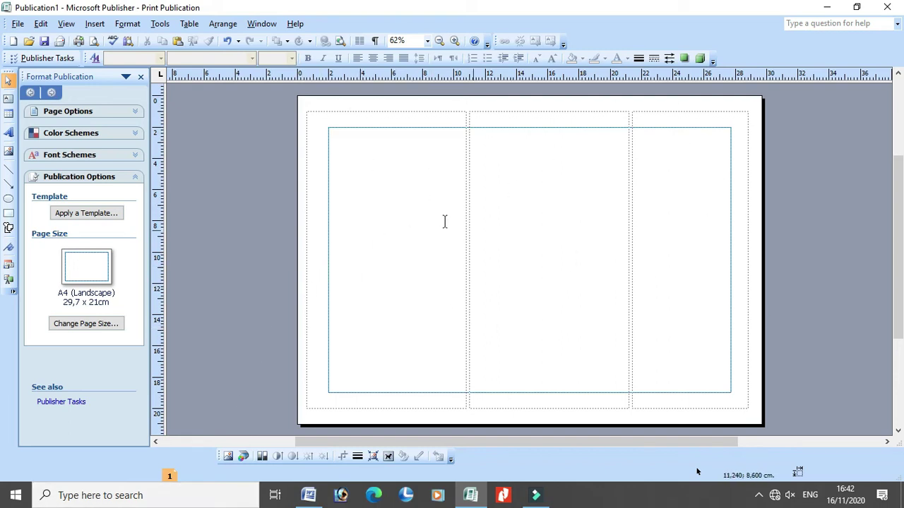
Step: Shorten the left column's text box from above to free the upper-left area of the page
{"action": "left_click", "coordinate": [422, 165]}
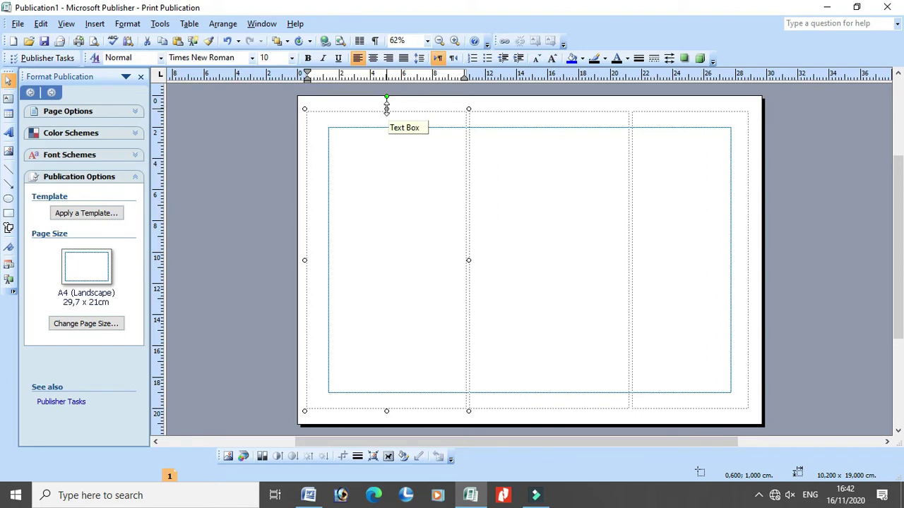
{"action": "left_click_drag", "start_coordinate": [384, 107], "coordinate": [391, 234]}
{"action": "left_click", "coordinate": [371, 192]}
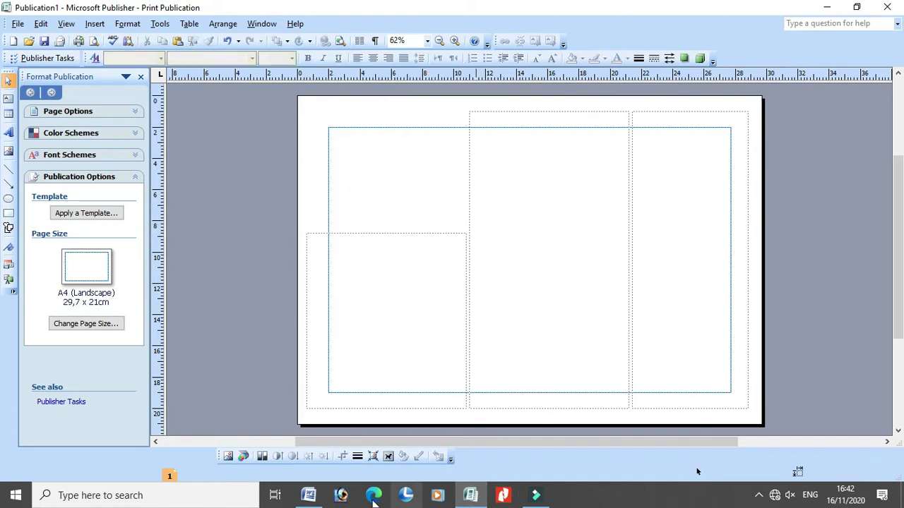
Step: Copy the first article's meeting photo from the Word document and place it in Publisher above the shortened left column
{"action": "left_click", "coordinate": [309, 496]}
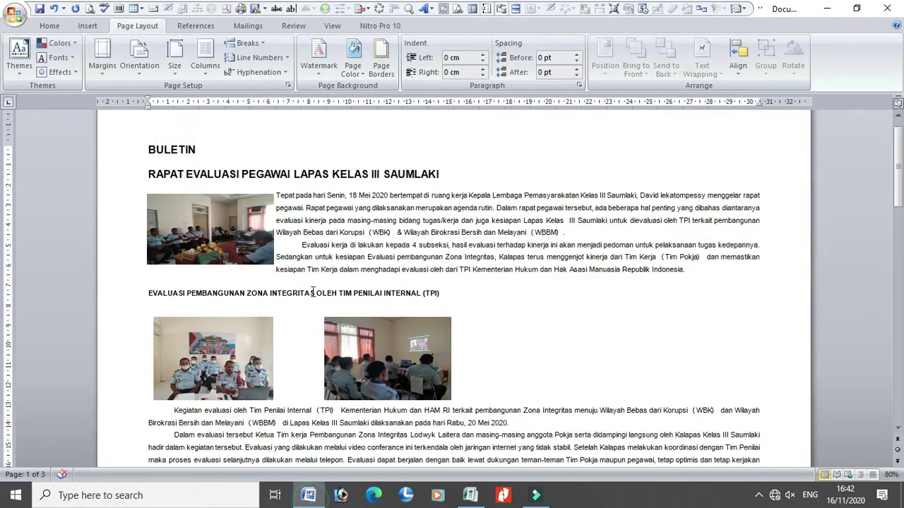
{"action": "left_click", "coordinate": [215, 239]}
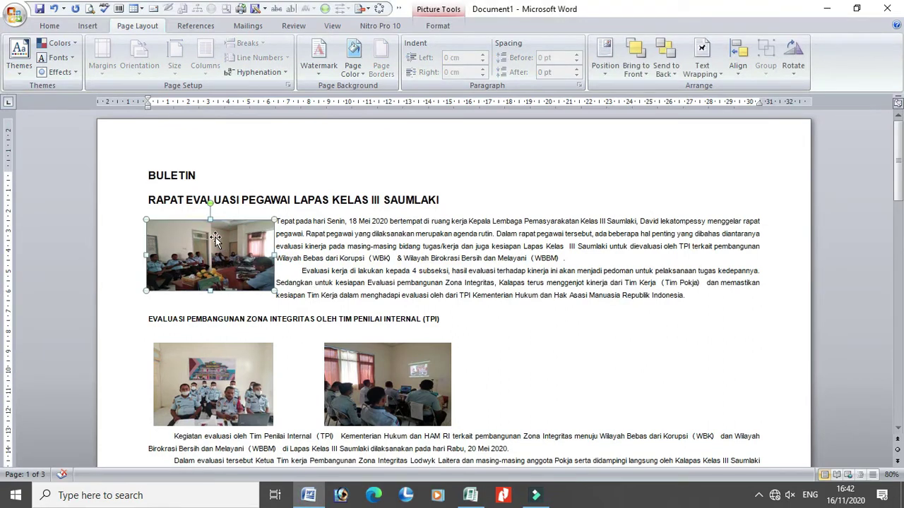
{"action": "right_click", "coordinate": [215, 239]}
{"action": "left_click", "coordinate": [224, 258]}
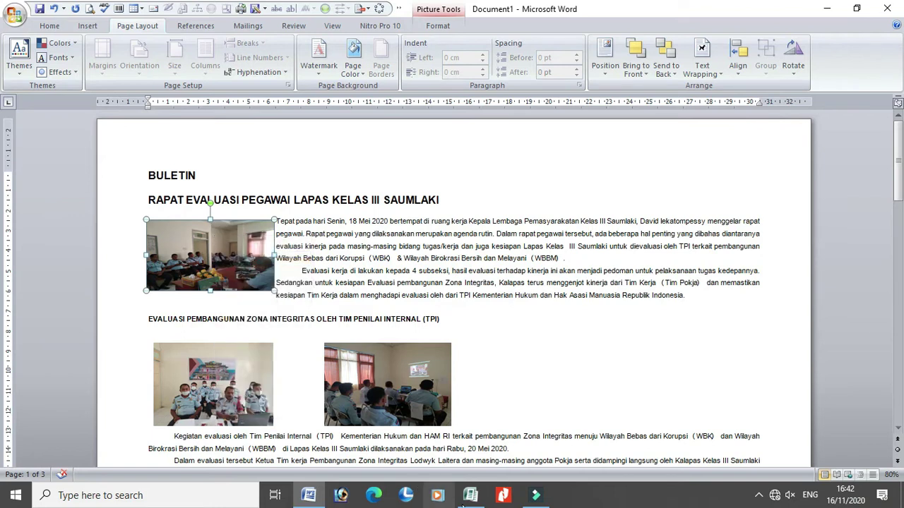
{"action": "left_click", "coordinate": [470, 495]}
{"action": "right_click", "coordinate": [318, 171]}
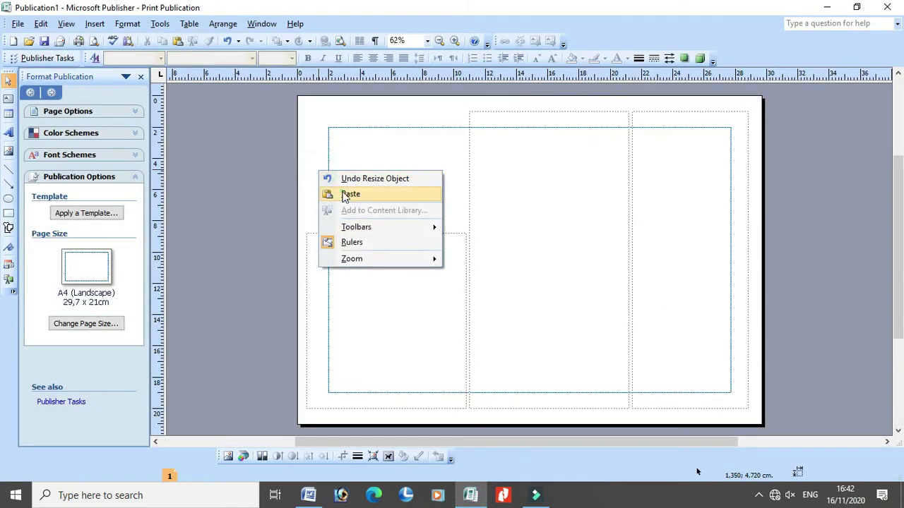
{"action": "left_click", "coordinate": [351, 194]}
{"action": "left_click_drag", "start_coordinate": [357, 199], "coordinate": [386, 225]}
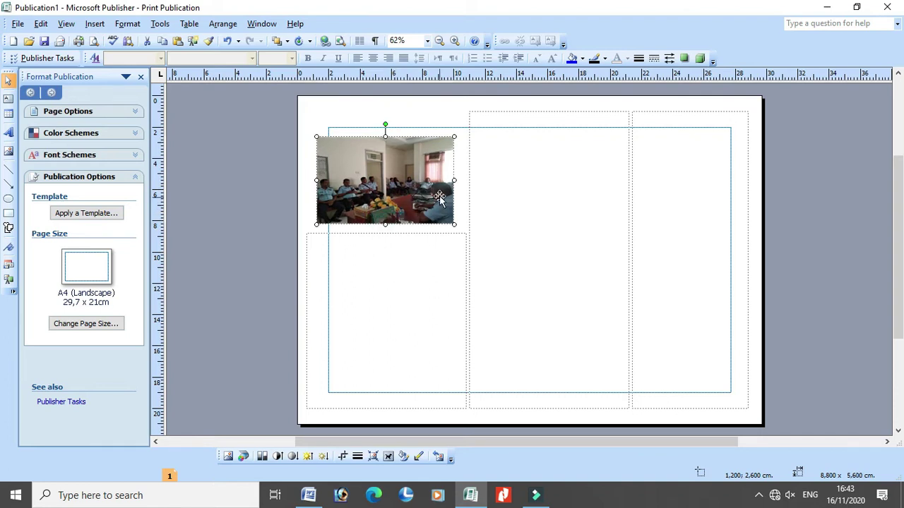
Step: Widen the meeting photo to about 9.2 cm and lower its upper edge to leave room for a heading
{"action": "left_click_drag", "start_coordinate": [454, 181], "coordinate": [459, 180]}
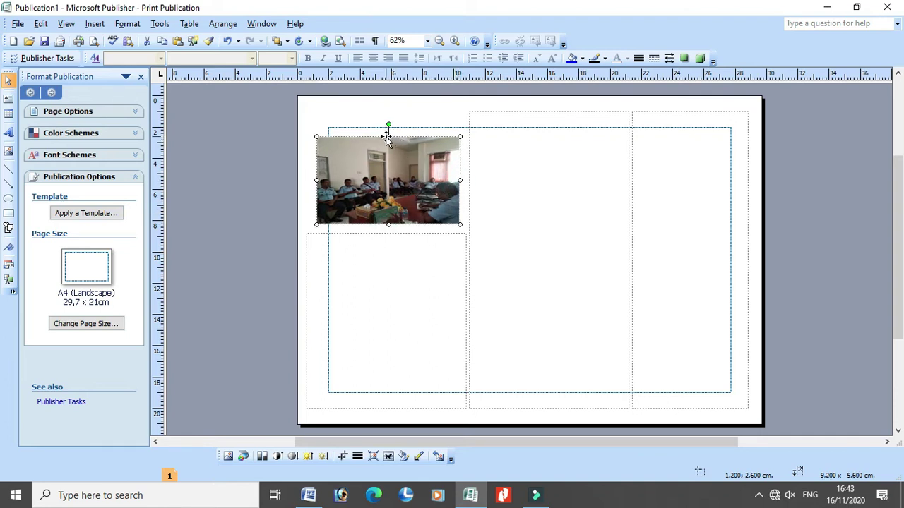
{"action": "left_click_drag", "start_coordinate": [386, 138], "coordinate": [388, 148]}
{"action": "left_click", "coordinate": [339, 133]}
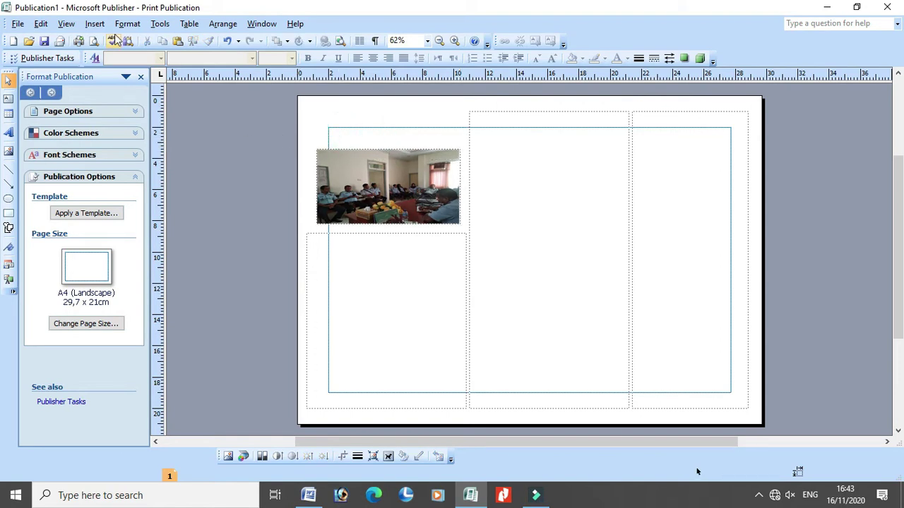
Step: Draw a heading text box about 9.2 × 1.8 cm directly above the meeting photo
{"action": "left_click", "coordinate": [95, 23]}
{"action": "left_click", "coordinate": [123, 215]}
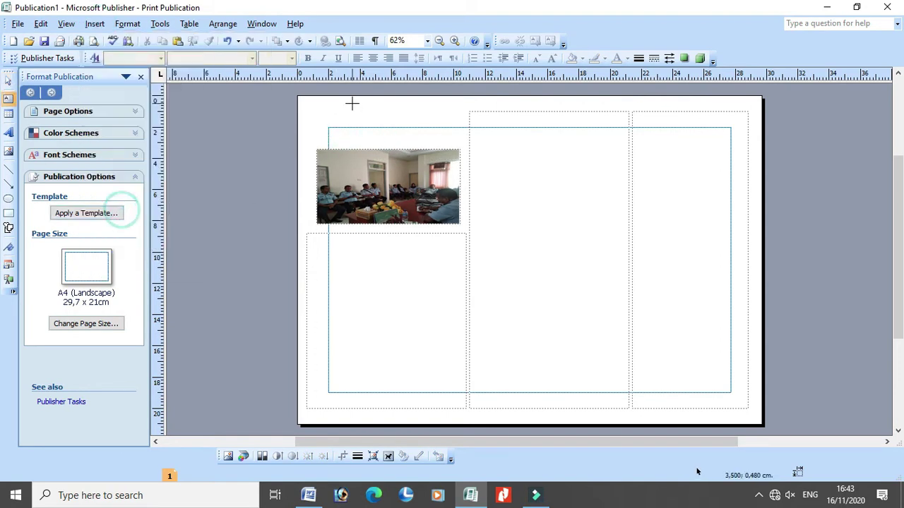
{"action": "left_click_drag", "start_coordinate": [317, 115], "coordinate": [462, 145]}
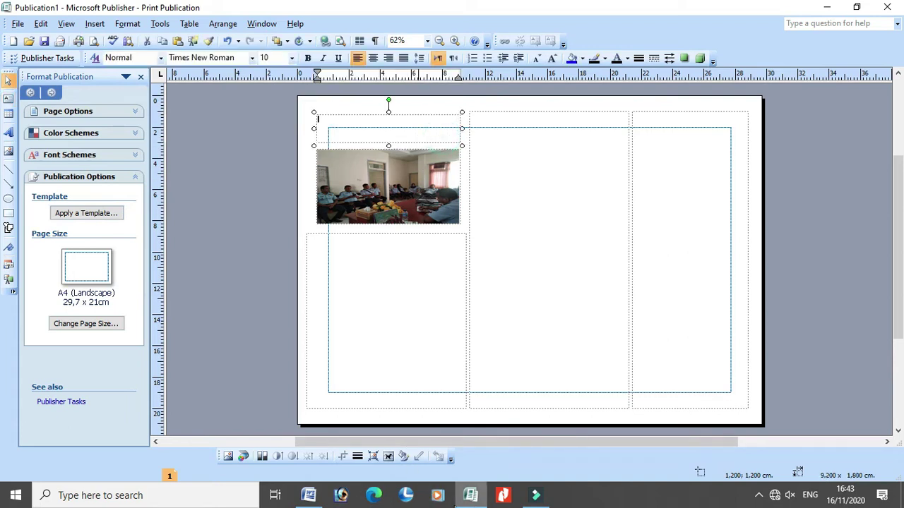
Step: Copy the title "RAPAT EVALUASI PEGAWAI LAPAS KELAS III SAUMLAKI" from the Word document into the heading text box
{"action": "left_click", "coordinate": [306, 497]}
{"action": "left_click_drag", "start_coordinate": [151, 199], "coordinate": [434, 204]}
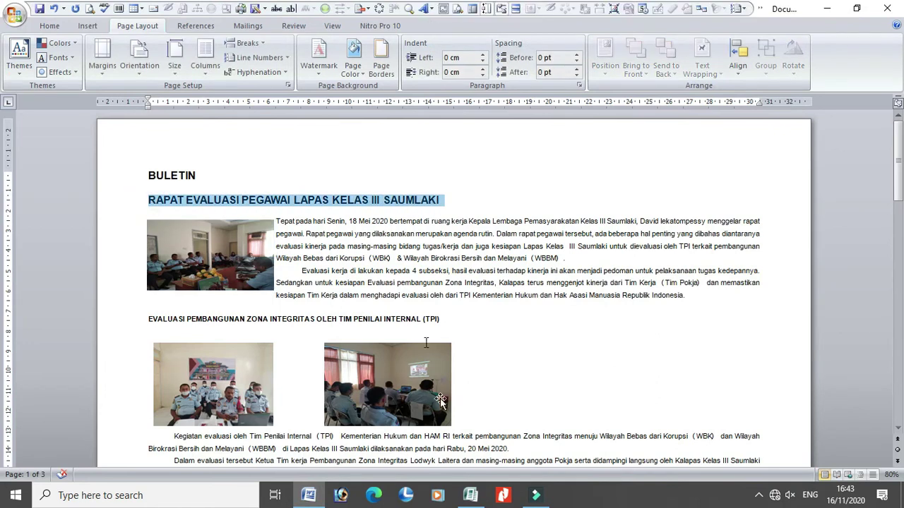
{"action": "left_click", "coordinate": [471, 494]}
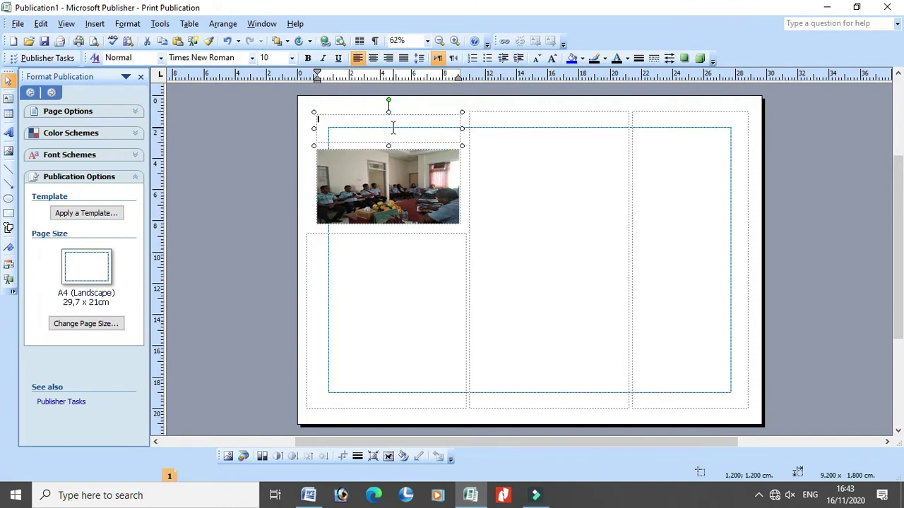
{"action": "key", "text": "ctrl+v"}
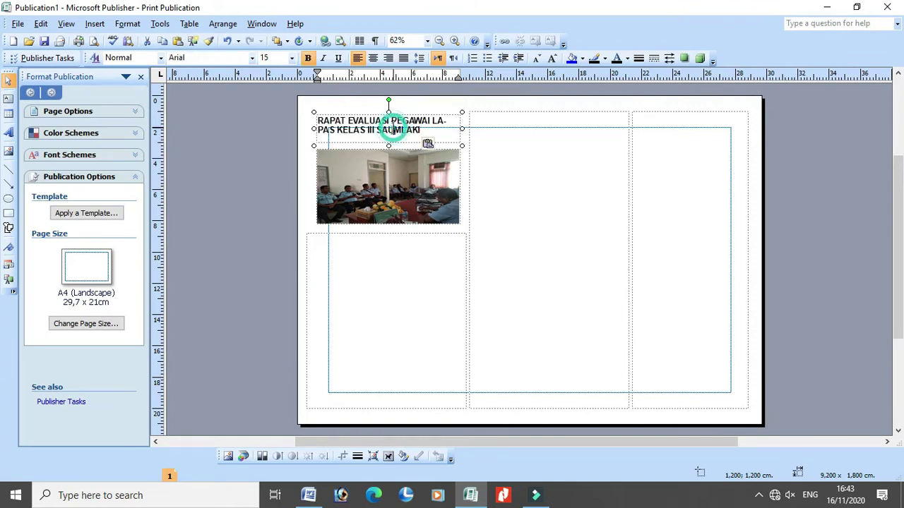
Step: Center the heading and move the word "LAPAS" entirely onto its second line
{"action": "key", "text": "ctrl+a"}
{"action": "key", "text": "ctrl+e"}
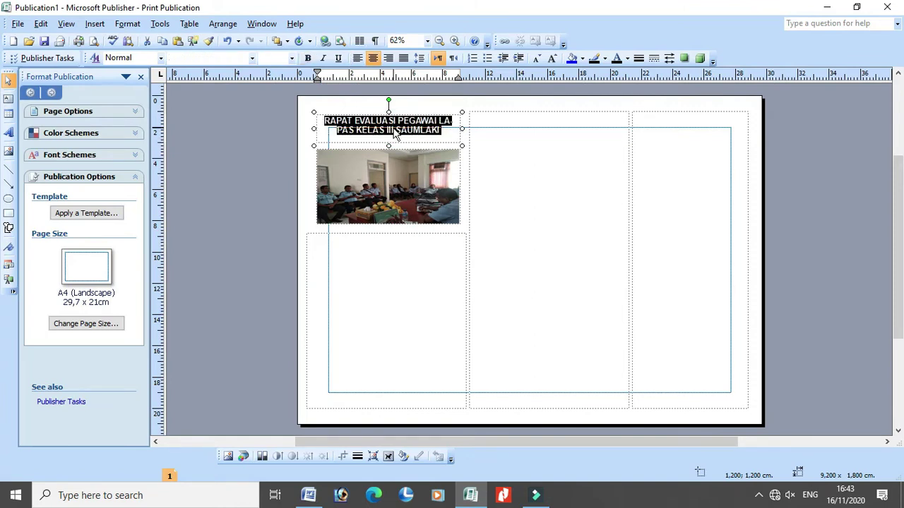
{"action": "left_click", "coordinate": [439, 120]}
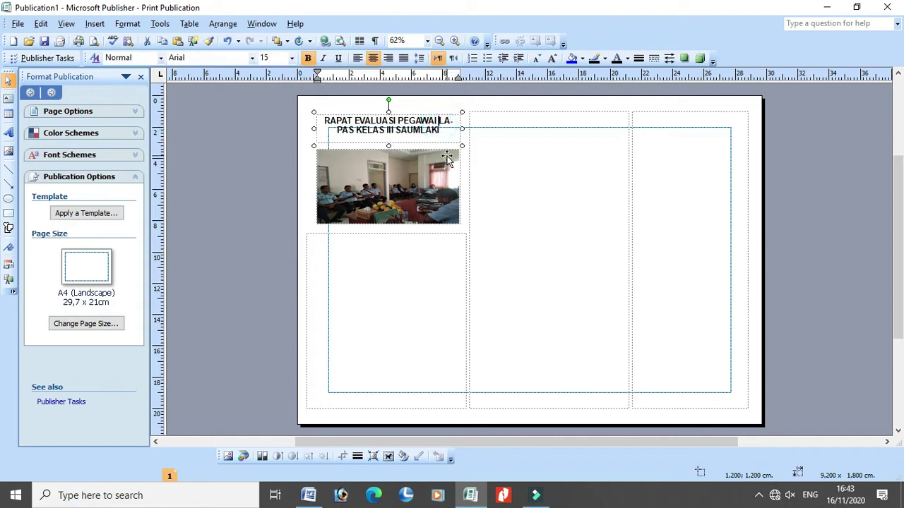
{"action": "left_click", "coordinate": [385, 145]}
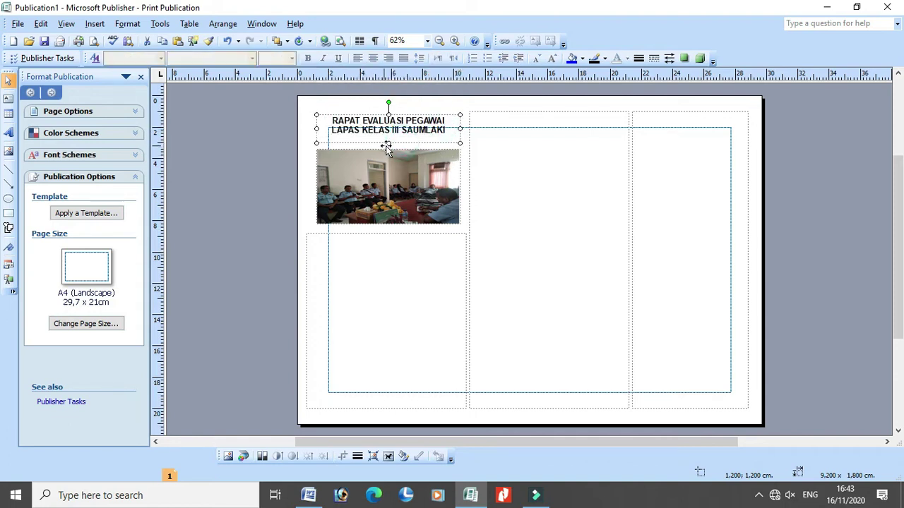
Step: Shorten the meeting article's heading box to 1.6 cm high and give it an Accent 3 (Orange) outline
{"action": "left_click_drag", "start_coordinate": [388, 142], "coordinate": [388, 139]}
{"action": "left_click", "coordinate": [418, 113]}
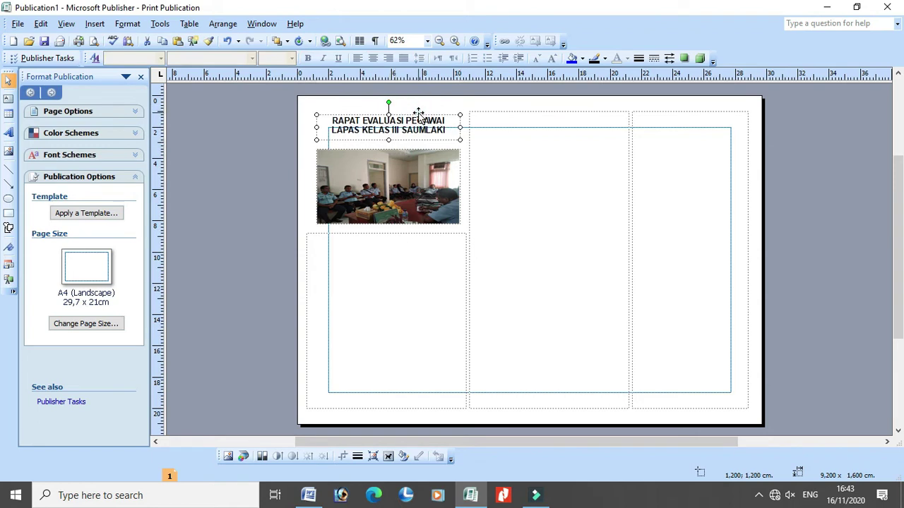
{"action": "left_click", "coordinate": [605, 57]}
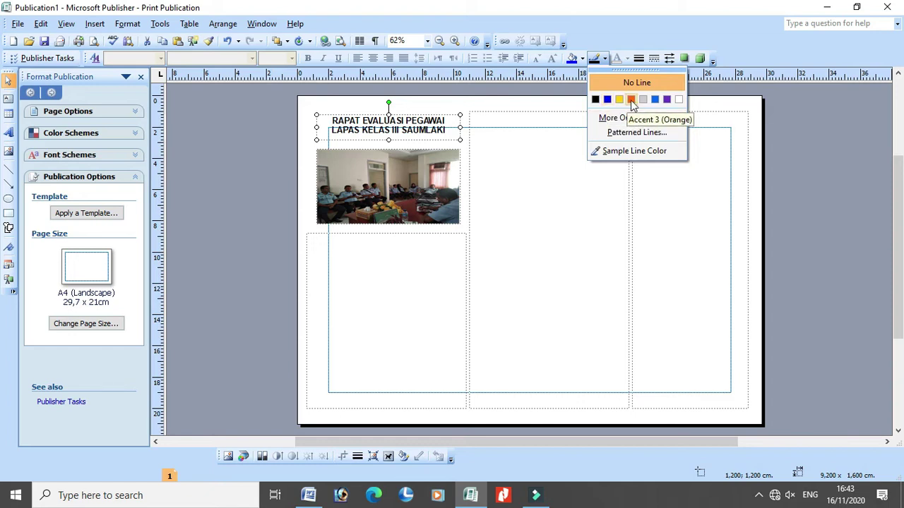
{"action": "left_click", "coordinate": [631, 100]}
{"action": "left_click", "coordinate": [605, 60]}
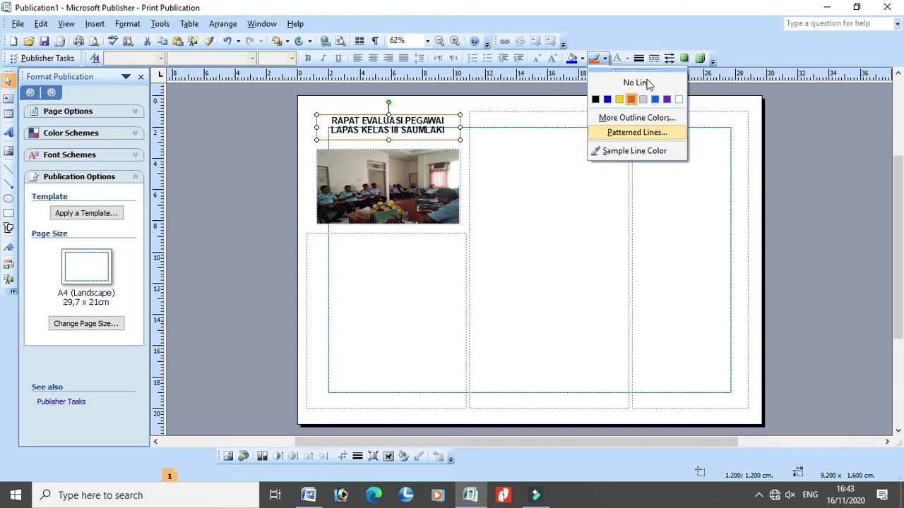
{"action": "left_click", "coordinate": [569, 86]}
Step: Fill the heading box above the meeting photo with light grey
{"action": "left_click", "coordinate": [582, 58]}
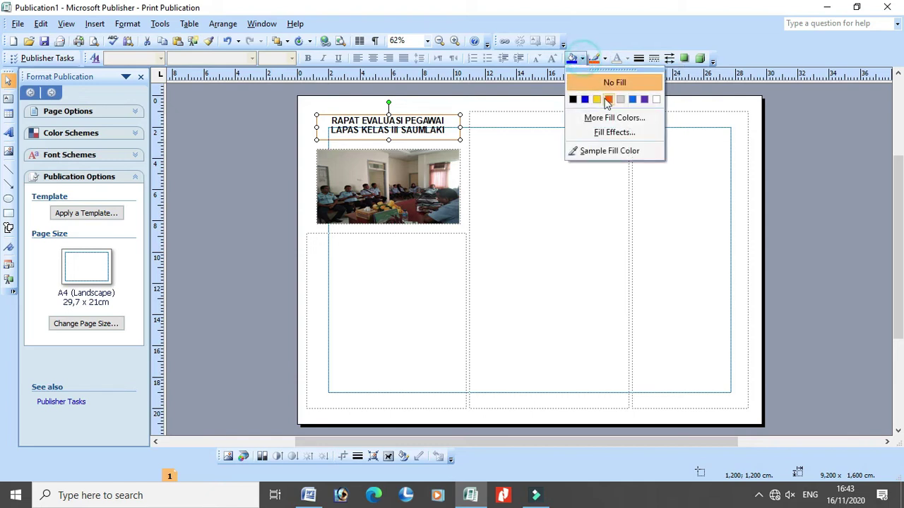
{"action": "left_click", "coordinate": [620, 101]}
{"action": "left_click", "coordinate": [530, 130]}
Step: Copy the two-paragraph meeting article from the Word document into the text box below the meeting photo in Publisher
{"action": "left_click", "coordinate": [413, 256]}
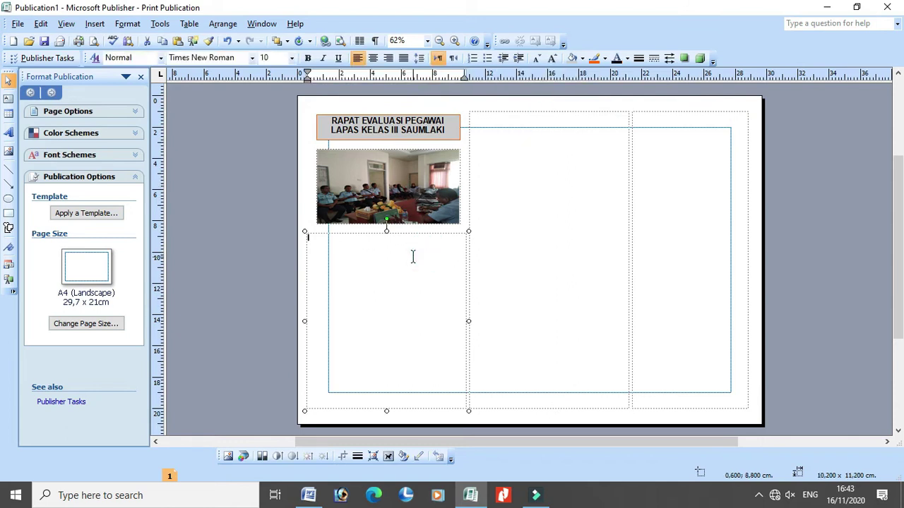
{"action": "left_click", "coordinate": [308, 495]}
{"action": "left_click_drag", "start_coordinate": [276, 224], "coordinate": [713, 313]}
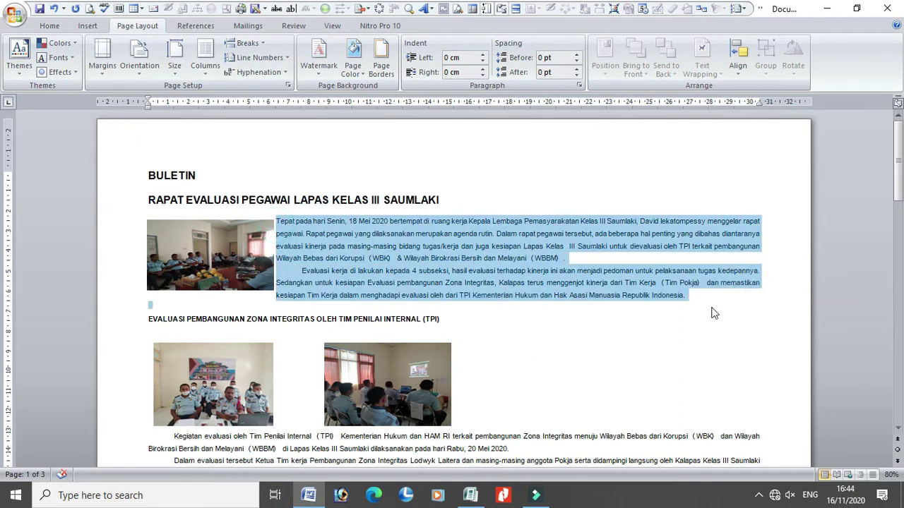
{"action": "scroll", "coordinate": [240, 416], "scroll_direction": "down", "scroll_amount": 1}
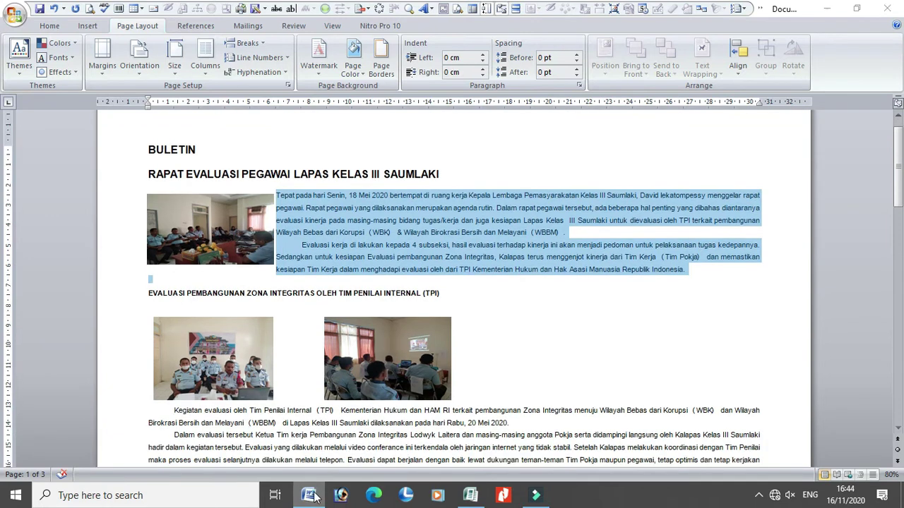
{"action": "left_click", "coordinate": [313, 492]}
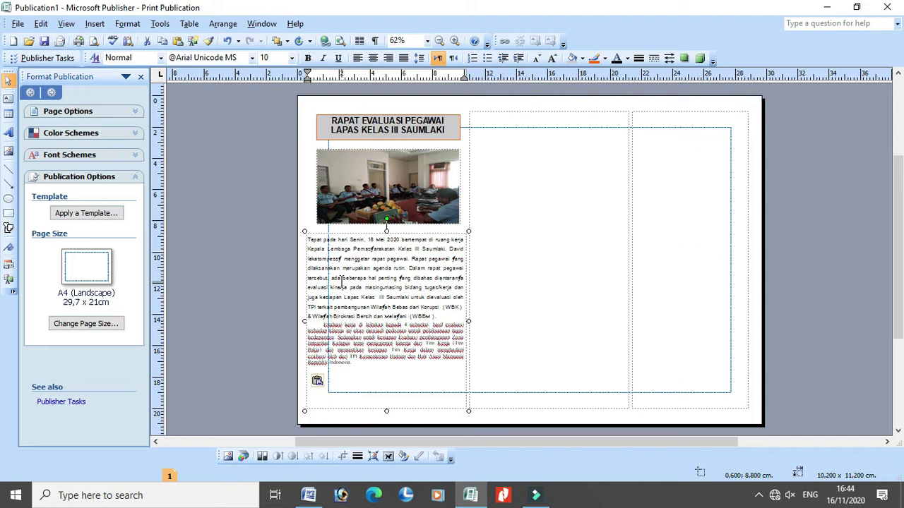
Step: Change the font of the entire meeting article to Arial
{"action": "key", "text": "ctrl+a"}
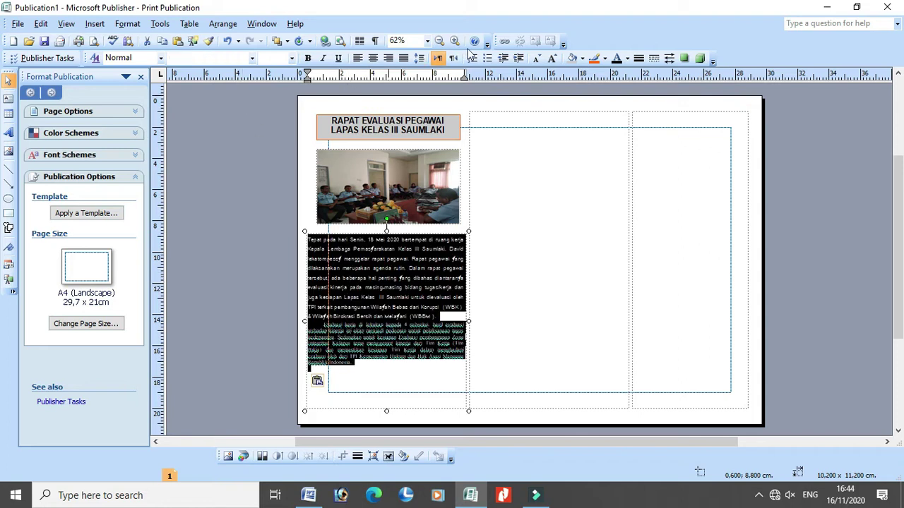
{"action": "left_click", "coordinate": [253, 57]}
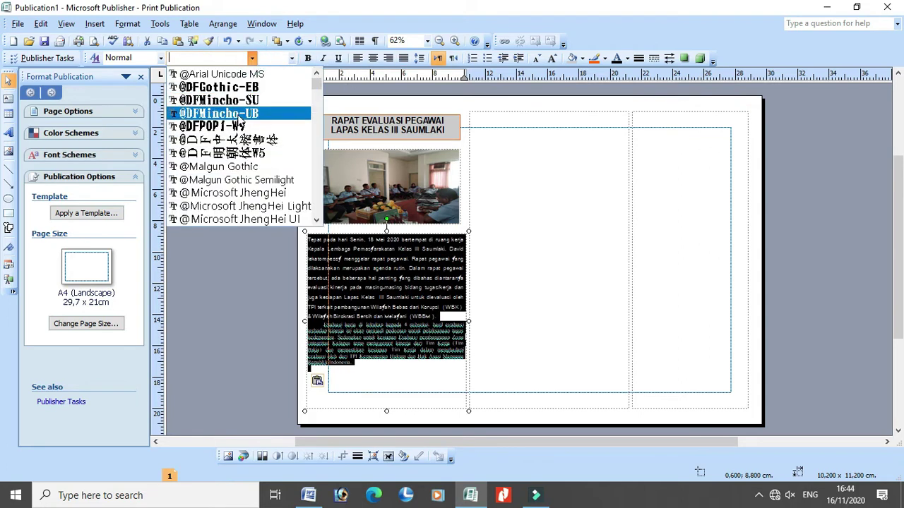
{"action": "scroll", "coordinate": [274, 103], "scroll_direction": "down", "scroll_amount": 1}
{"action": "scroll", "coordinate": [274, 102], "scroll_direction": "down", "scroll_amount": 9}
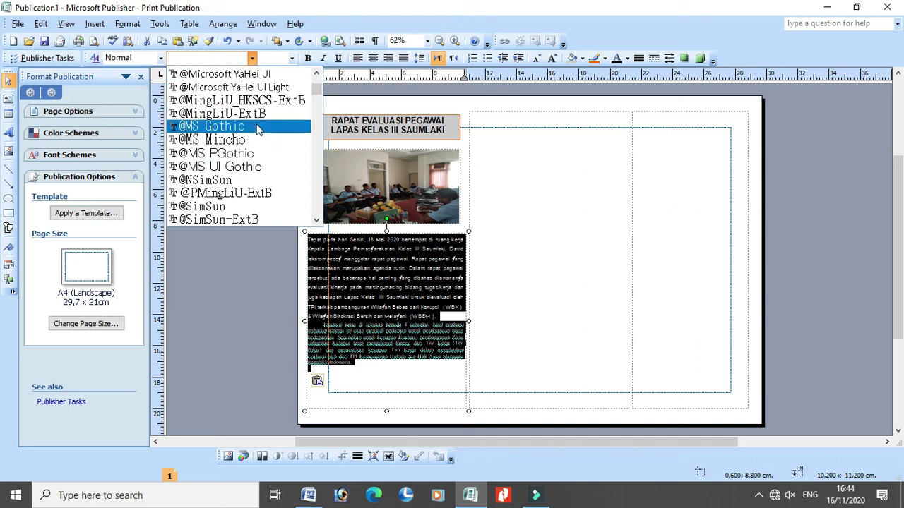
{"action": "scroll", "coordinate": [247, 127], "scroll_direction": "down", "scroll_amount": 2}
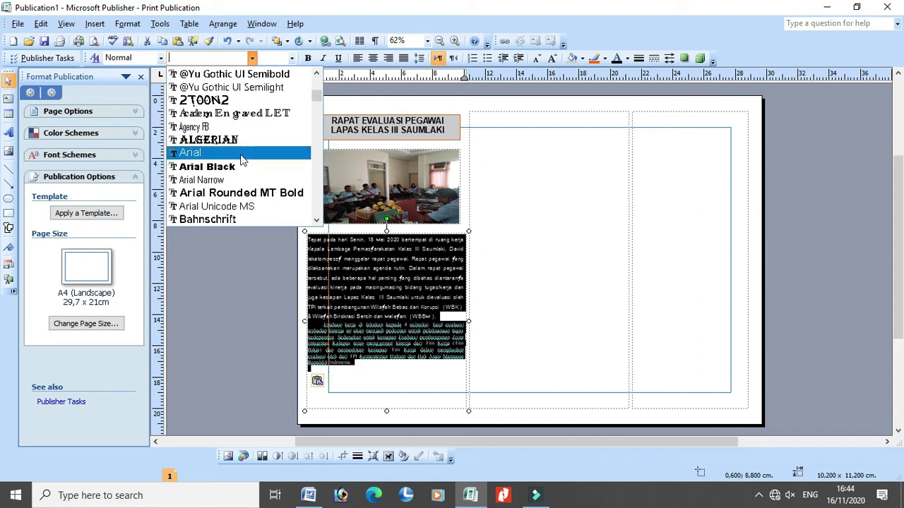
{"action": "left_click", "coordinate": [242, 154]}
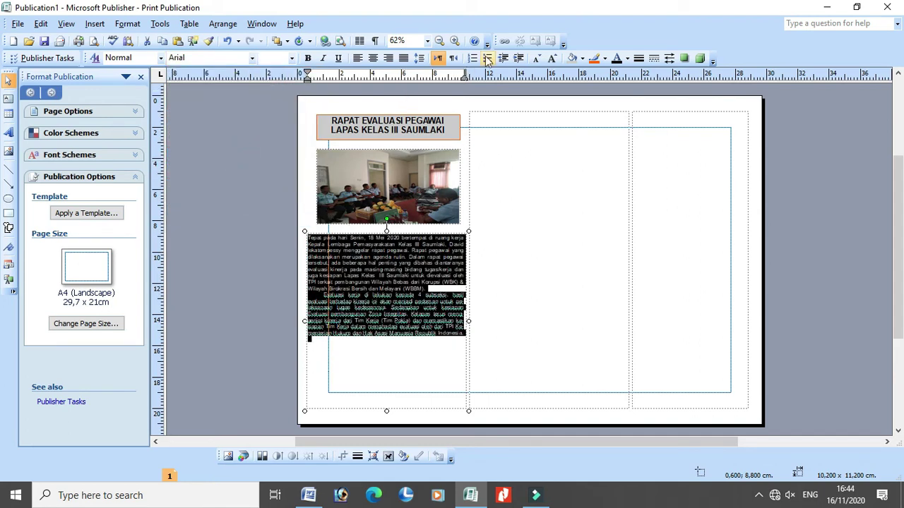
Step: Set the meeting article's spacing after paragraphs to 2 pt
{"action": "left_click", "coordinate": [419, 60]}
{"action": "left_click", "coordinate": [451, 256]}
{"action": "left_click", "coordinate": [451, 256]}
{"action": "left_click", "coordinate": [443, 397]}
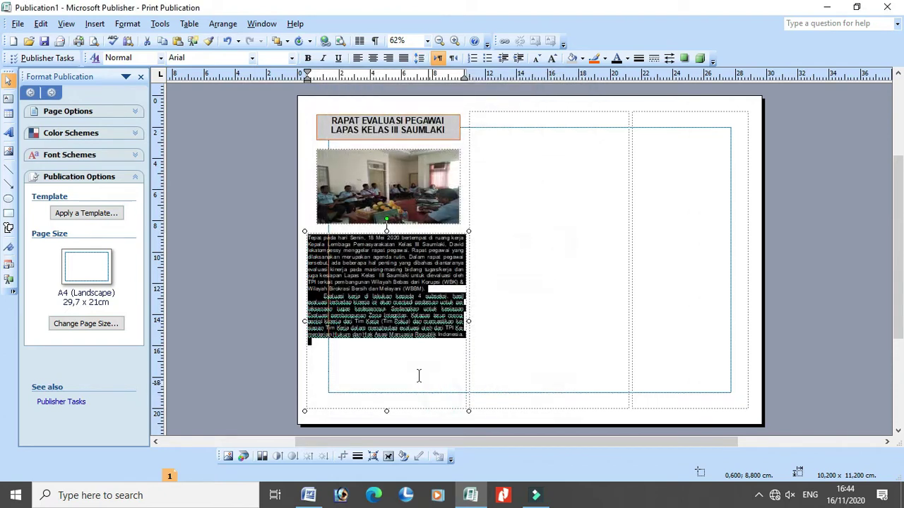
Step: Set the spacing after paragraphs of the whole meeting article to 10 pt
{"action": "left_click", "coordinate": [389, 346]}
{"action": "left_click_drag", "start_coordinate": [357, 349], "coordinate": [308, 238]}
{"action": "left_click", "coordinate": [419, 60]}
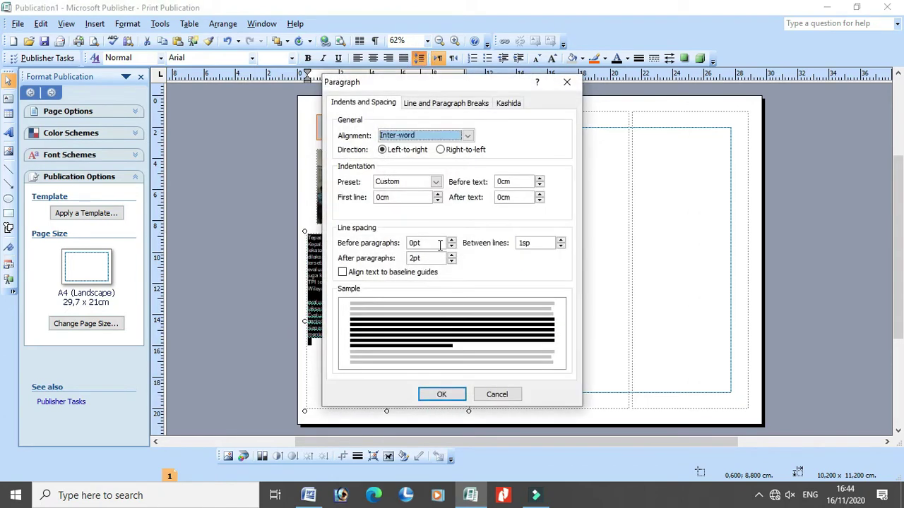
{"action": "left_click", "coordinate": [451, 255]}
{"action": "left_click", "coordinate": [451, 256]}
{"action": "left_click", "coordinate": [451, 256]}
{"action": "left_click", "coordinate": [451, 255]}
{"action": "left_click", "coordinate": [451, 256]}
{"action": "left_click", "coordinate": [441, 394]}
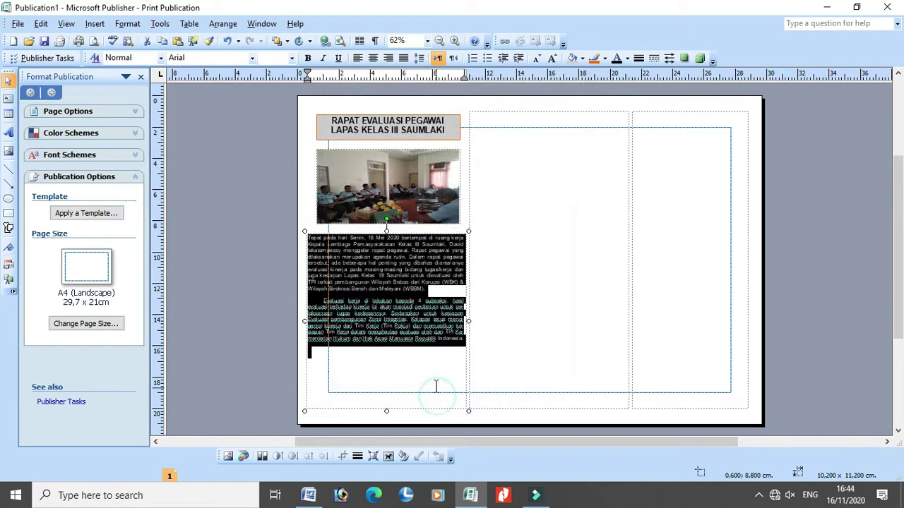
Step: Set the meeting article's spacing between lines to 2 sp
{"action": "right_click", "coordinate": [420, 329]}
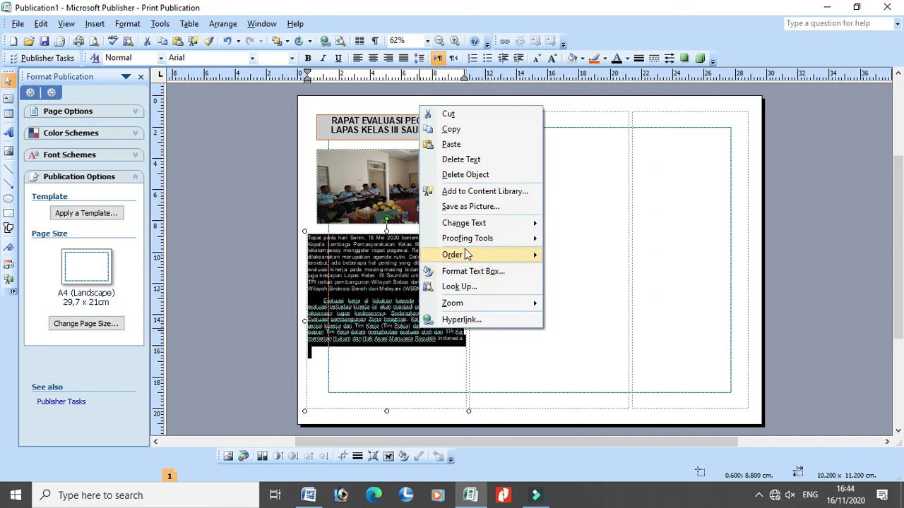
{"action": "left_click", "coordinate": [421, 60]}
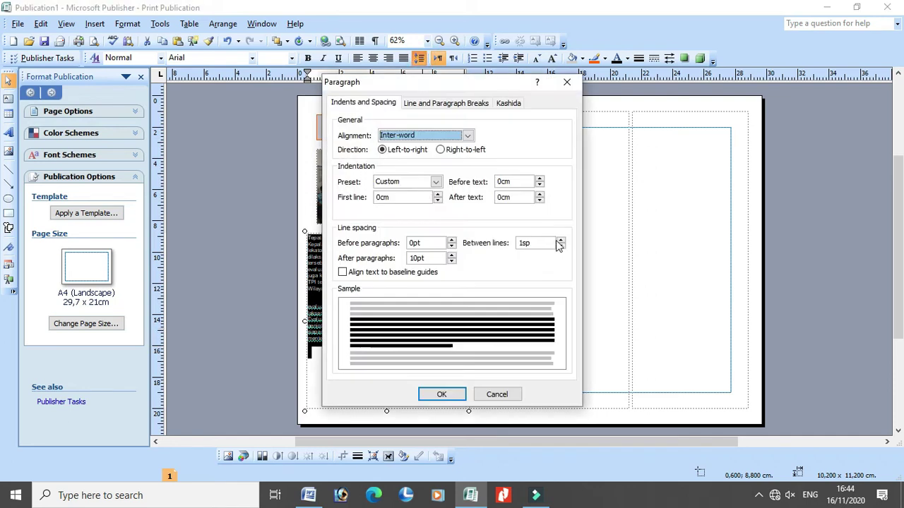
{"action": "left_click", "coordinate": [560, 240]}
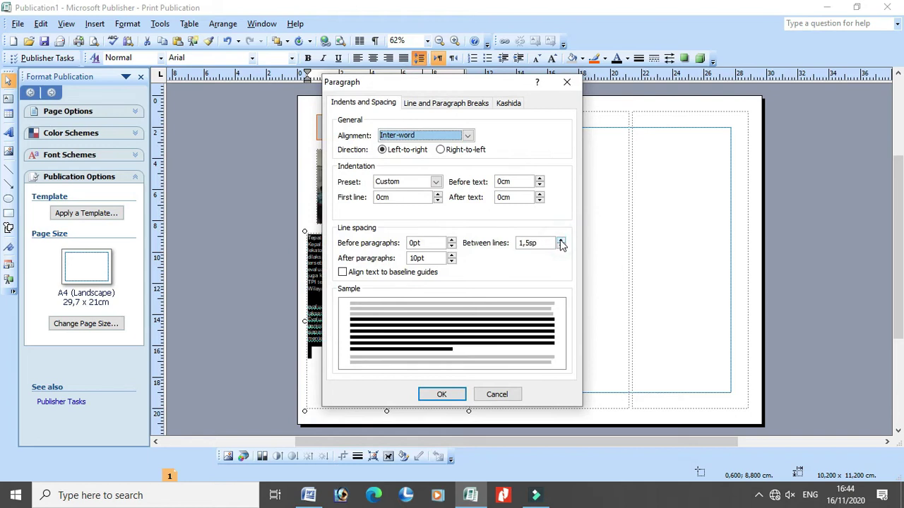
{"action": "left_click", "coordinate": [560, 240]}
{"action": "left_click", "coordinate": [559, 241]}
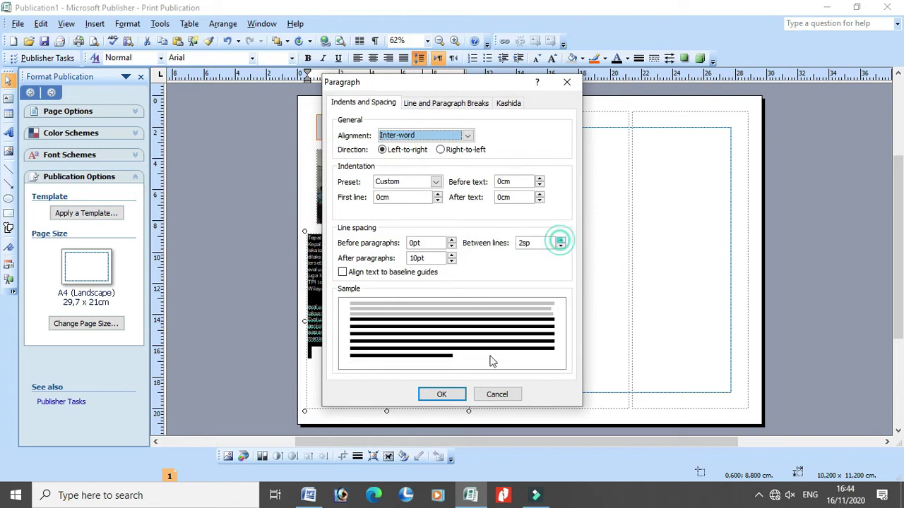
{"action": "left_click", "coordinate": [438, 396]}
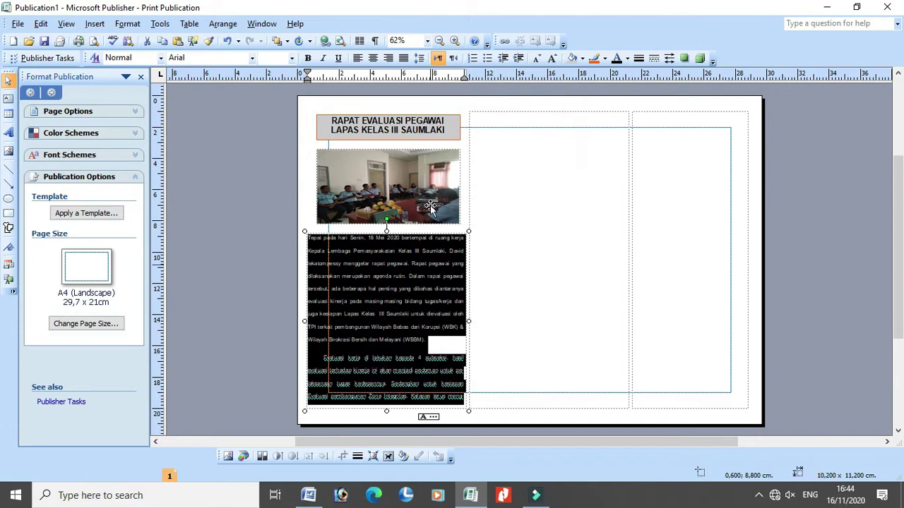
Step: Reduce the meeting article's spacing between lines to 1.5 sp and deselect the text
{"action": "left_click", "coordinate": [419, 58]}
{"action": "left_click", "coordinate": [561, 246]}
{"action": "left_click", "coordinate": [560, 246]}
{"action": "left_click", "coordinate": [459, 394]}
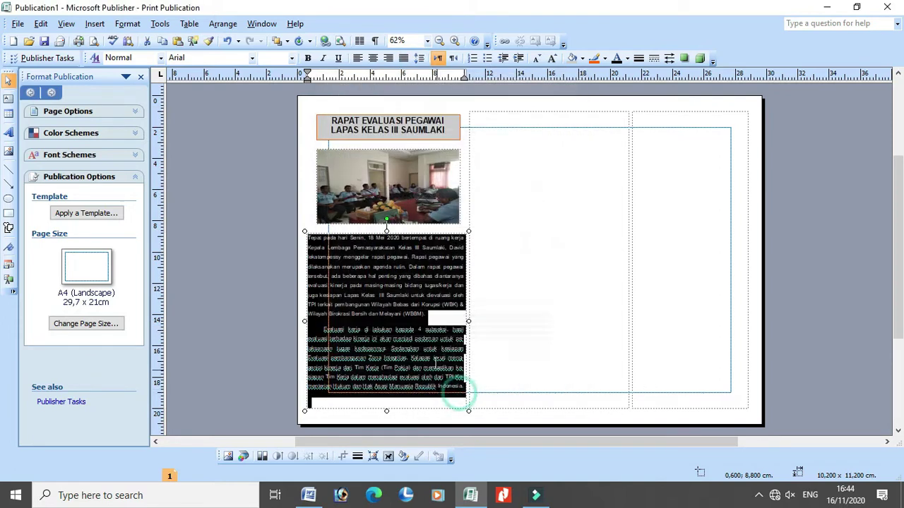
{"action": "left_click", "coordinate": [488, 346]}
Step: Copy the title "EVALUASI PEMBANGUNAN ZONA INTEGRITAS OLEH TIM PENILAI INTERNAL (TPI)" in the Word document
{"action": "scroll", "coordinate": [459, 338], "scroll_direction": "down", "scroll_amount": 1}
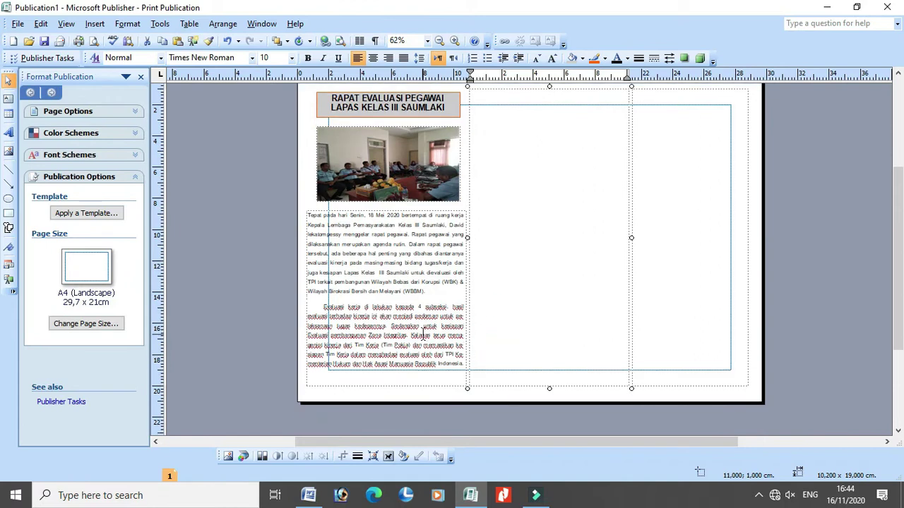
{"action": "scroll", "coordinate": [426, 330], "scroll_direction": "up", "scroll_amount": 4}
{"action": "scroll", "coordinate": [428, 338], "scroll_direction": "down", "scroll_amount": 4}
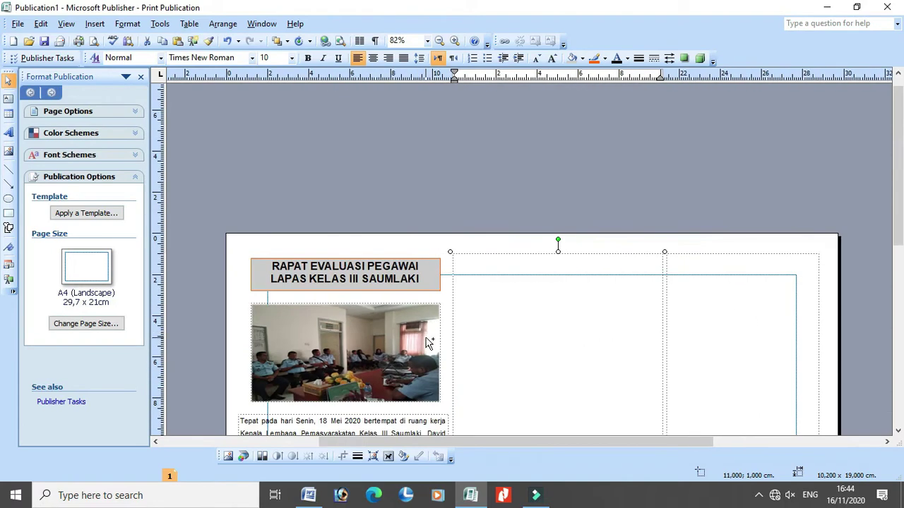
{"action": "scroll", "coordinate": [448, 336], "scroll_direction": "up", "scroll_amount": 1}
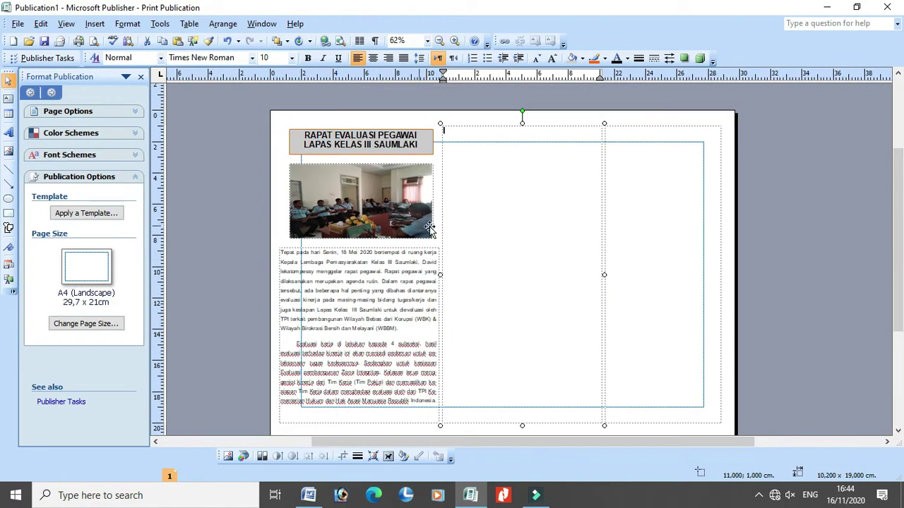
{"action": "left_click", "coordinate": [308, 495]}
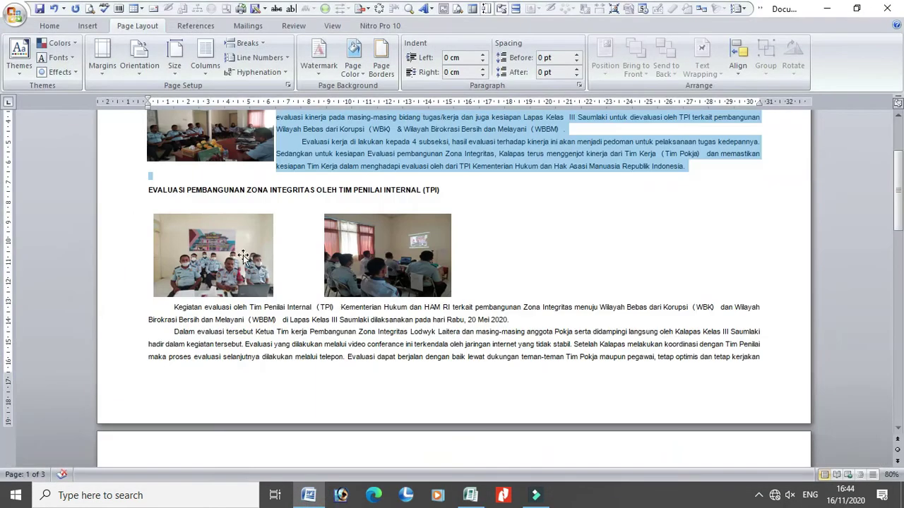
{"action": "left_click_drag", "start_coordinate": [148, 192], "coordinate": [452, 196]}
{"action": "key", "text": "ctrl+c"}
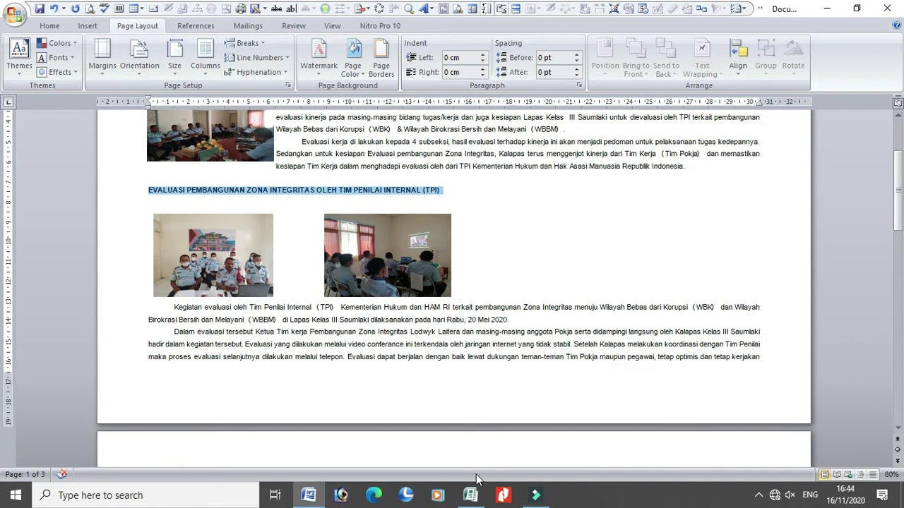
Step: In Publisher, shorten the middle column's text box from above to 16.4 cm and draw a heading text box about 9.8 × 1.6 cm over it
{"action": "left_click", "coordinate": [470, 495]}
{"action": "left_click_drag", "start_coordinate": [521, 145], "coordinate": [522, 187]}
{"action": "left_click", "coordinate": [95, 23]}
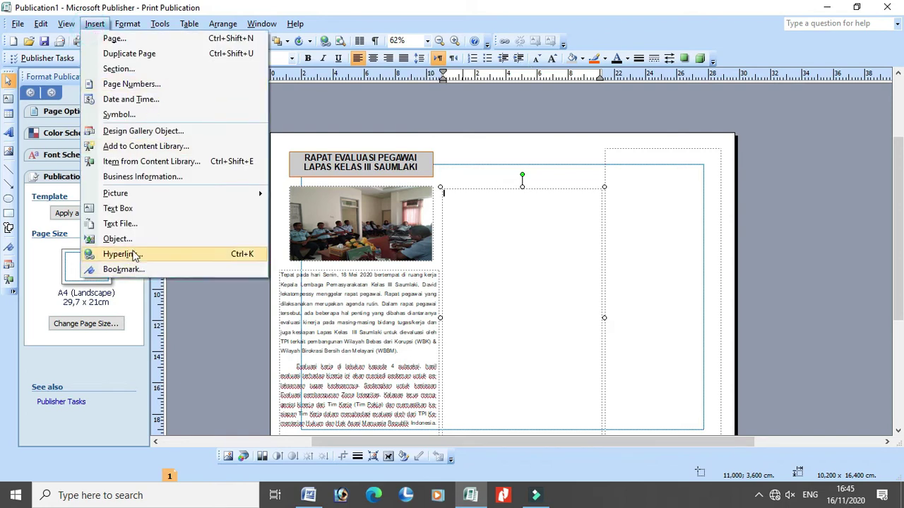
{"action": "left_click", "coordinate": [118, 209]}
{"action": "mouse_move", "coordinate": [436, 151]}
{"action": "left_mouse_down"}
{"action": "mouse_move", "coordinate": [534, 183]}
{"action": "mouse_move", "coordinate": [595, 179]}
{"action": "left_mouse_up"}
Step: Paste the copied title into the middle column's heading box and set its font size to 12
{"action": "left_click", "coordinate": [555, 163]}
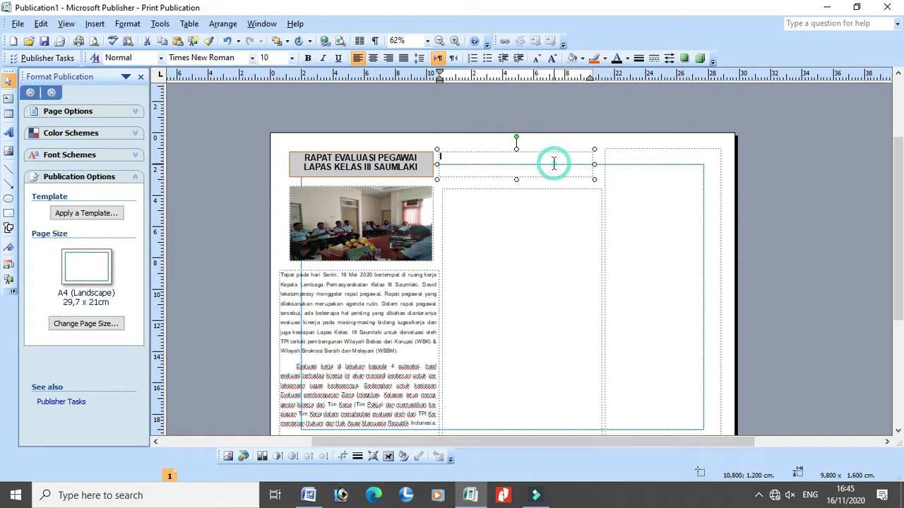
{"action": "key", "text": "ctrl+v"}
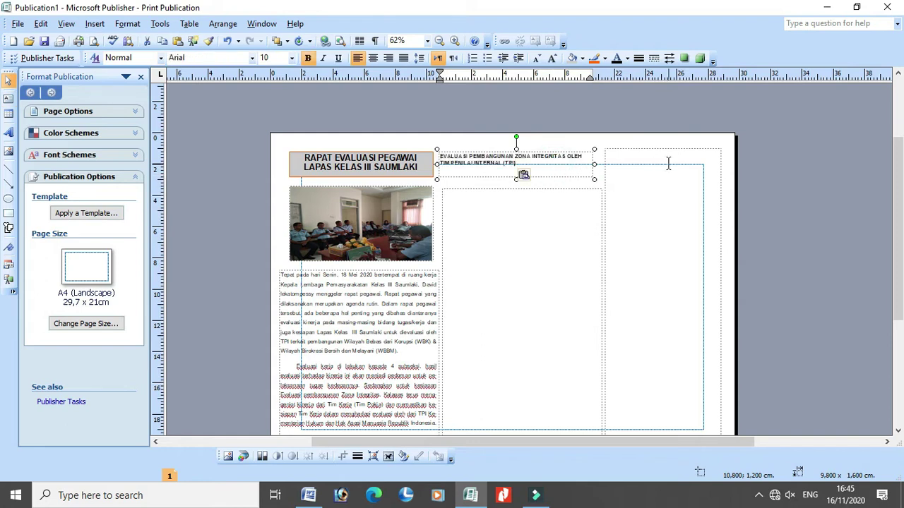
{"action": "key", "text": "ctrl+a"}
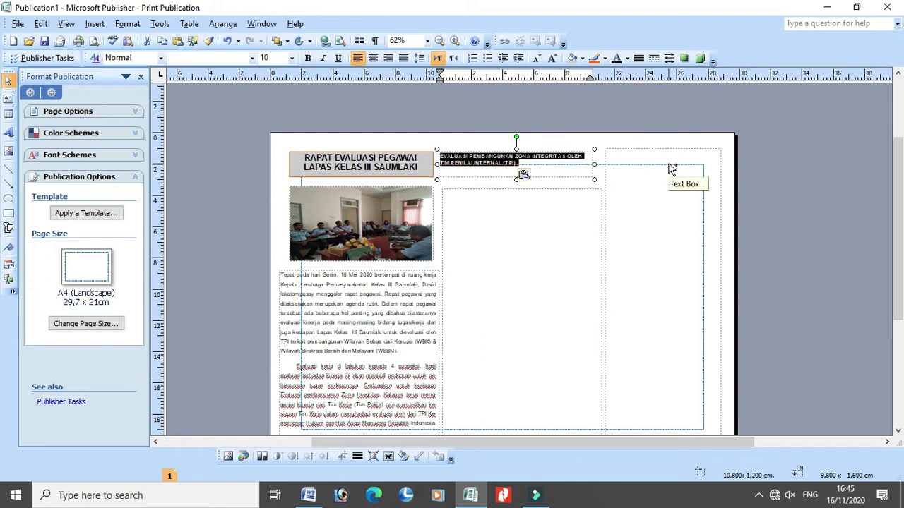
{"action": "left_click", "coordinate": [292, 58]}
{"action": "left_click", "coordinate": [268, 160]}
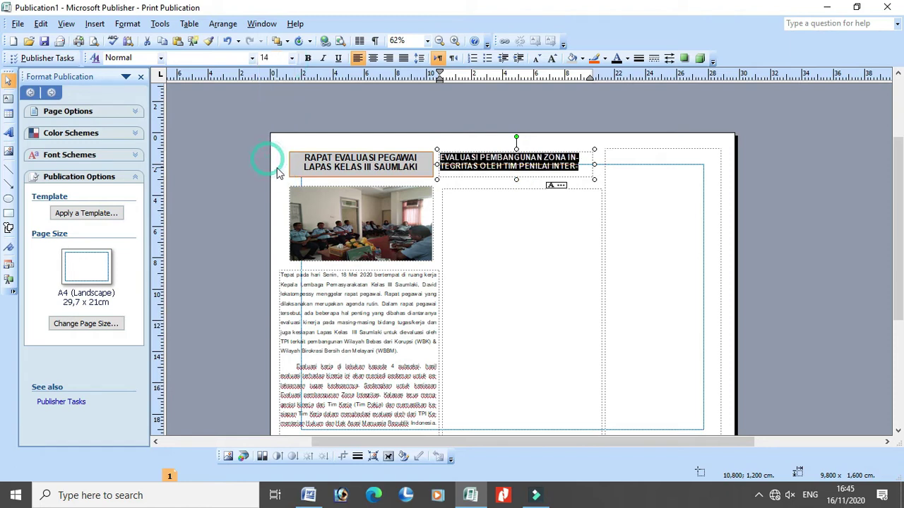
{"action": "left_click", "coordinate": [291, 58]}
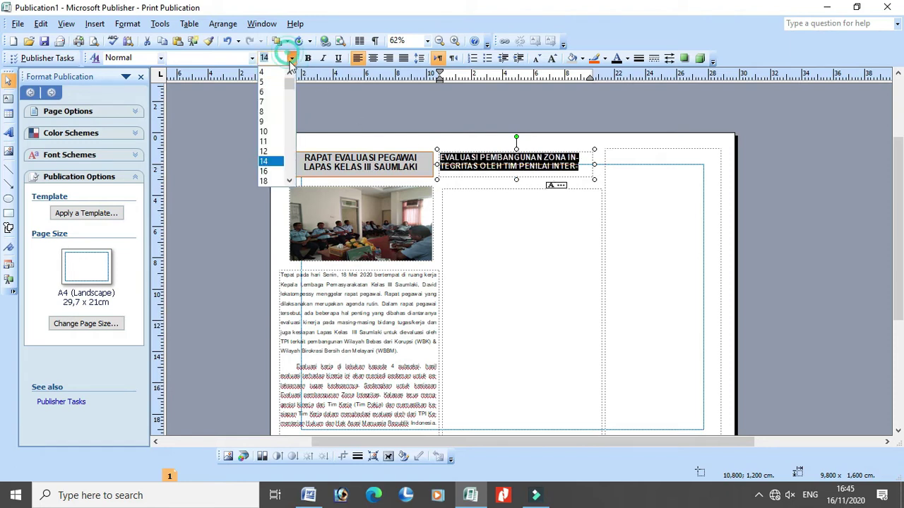
{"action": "left_click", "coordinate": [272, 149]}
Step: Center the middle column's heading text and set its font size to 13
{"action": "left_click", "coordinate": [516, 164]}
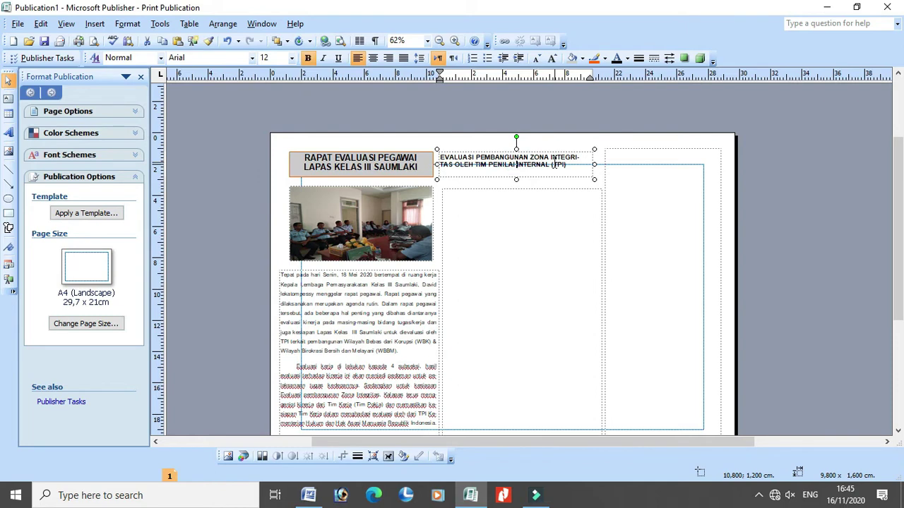
{"action": "left_click_drag", "start_coordinate": [563, 165], "coordinate": [450, 155]}
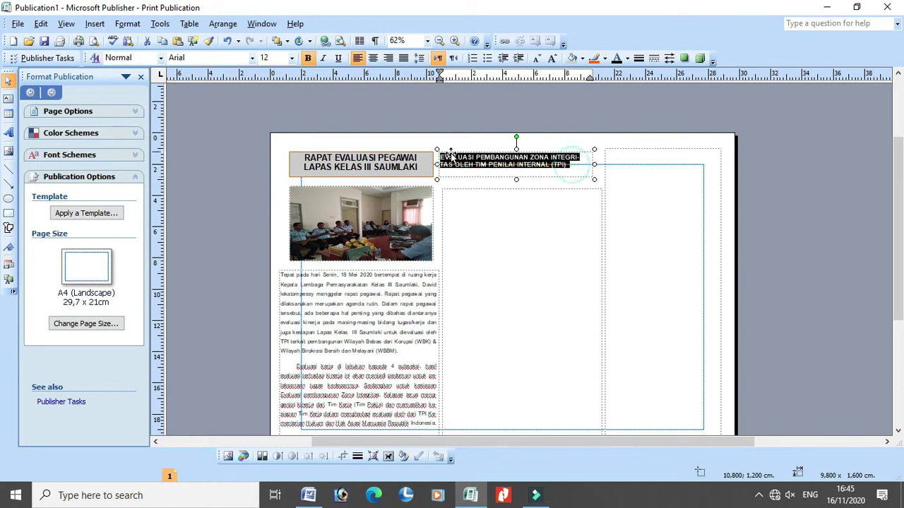
{"action": "left_click", "coordinate": [373, 58]}
{"action": "left_click", "coordinate": [538, 169]}
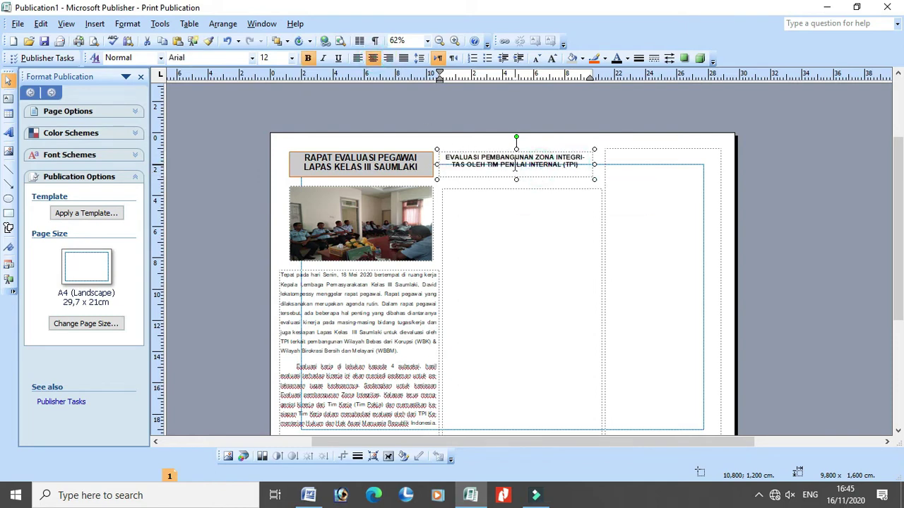
{"action": "triple_click", "coordinate": [516, 167]}
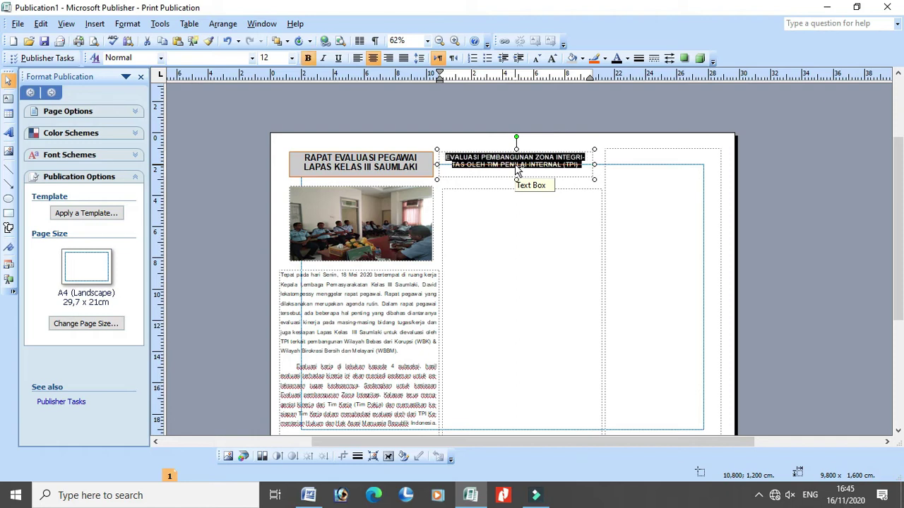
{"action": "key", "text": "ctrl+bracketright"}
{"action": "key", "text": "ctrl+bracketright"}
{"action": "key", "text": "ctrl+bracketleft"}
{"action": "left_click", "coordinate": [515, 171]}
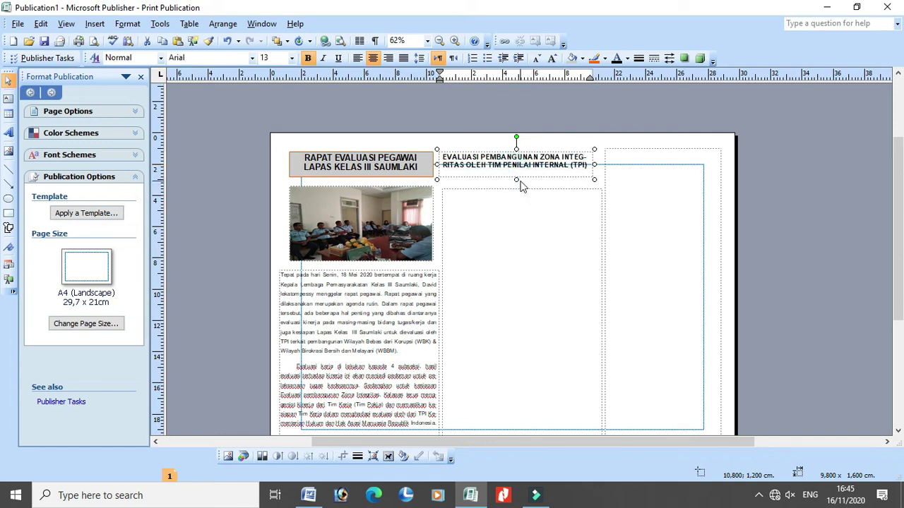
Step: Give the middle column's heading box an orange outline and a gray fill like the first heading
{"action": "left_click", "coordinate": [518, 177]}
{"action": "left_click", "coordinate": [593, 59]}
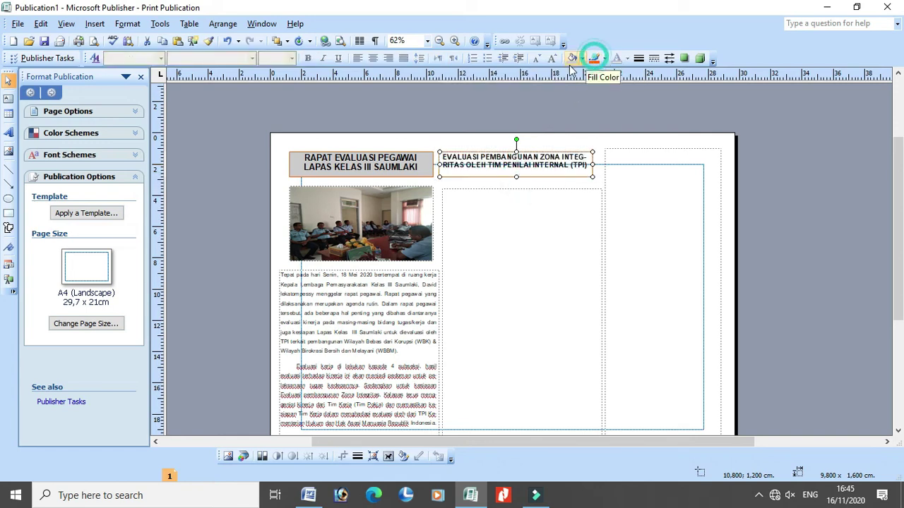
{"action": "left_click", "coordinate": [575, 60]}
{"action": "left_click", "coordinate": [524, 197]}
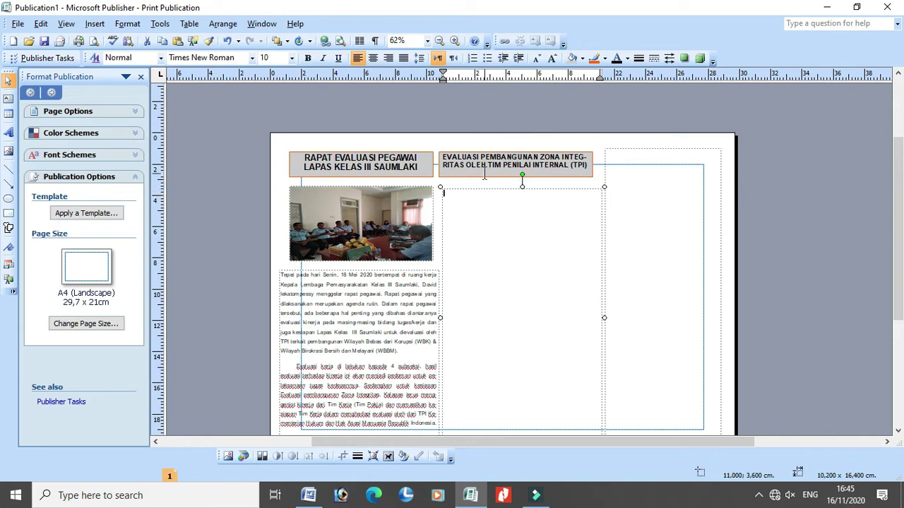
Step: Break the middle heading's line before "INTEGRITAS" and extend its box downward to a height of 2.2 cm
{"action": "left_click", "coordinate": [564, 157]}
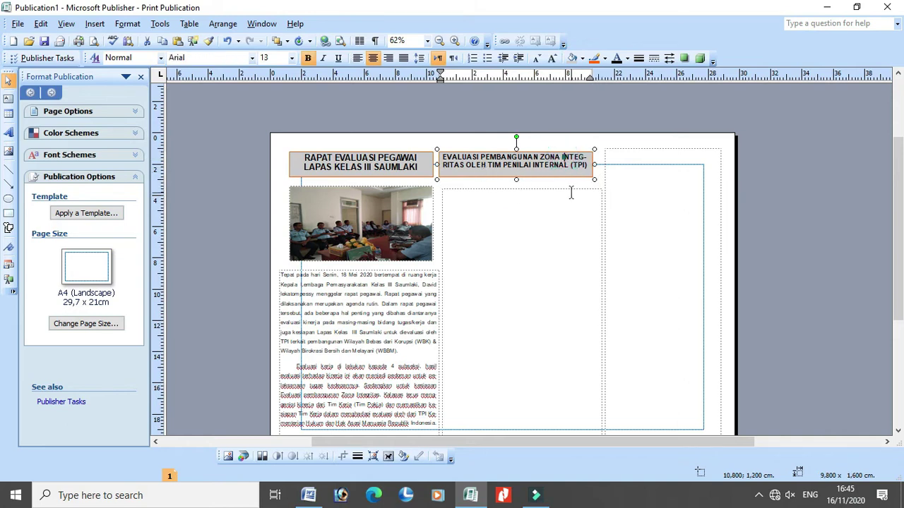
{"action": "key", "text": "Return"}
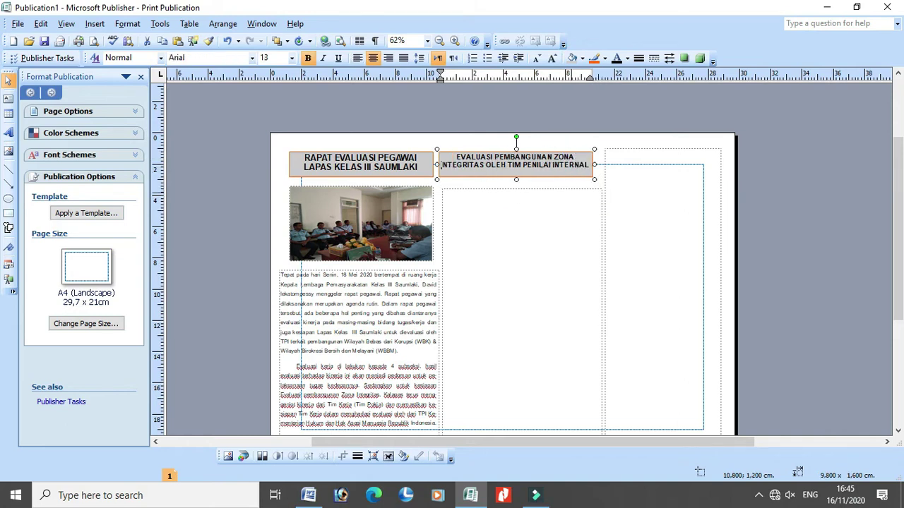
{"action": "left_click_drag", "start_coordinate": [516, 179], "coordinate": [516, 188]}
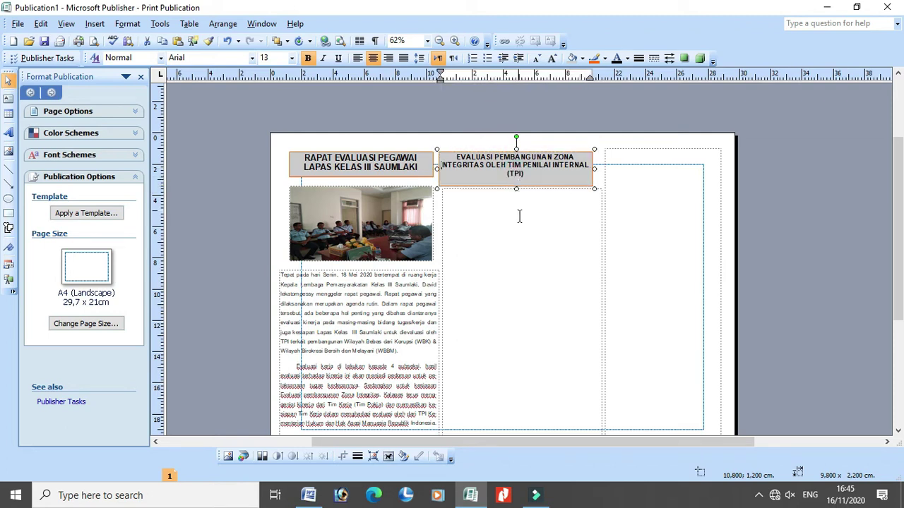
Step: Lower the top edge of the middle column's text box to make room for photos beneath the heading
{"action": "left_click", "coordinate": [519, 216]}
{"action": "left_click", "coordinate": [520, 187]}
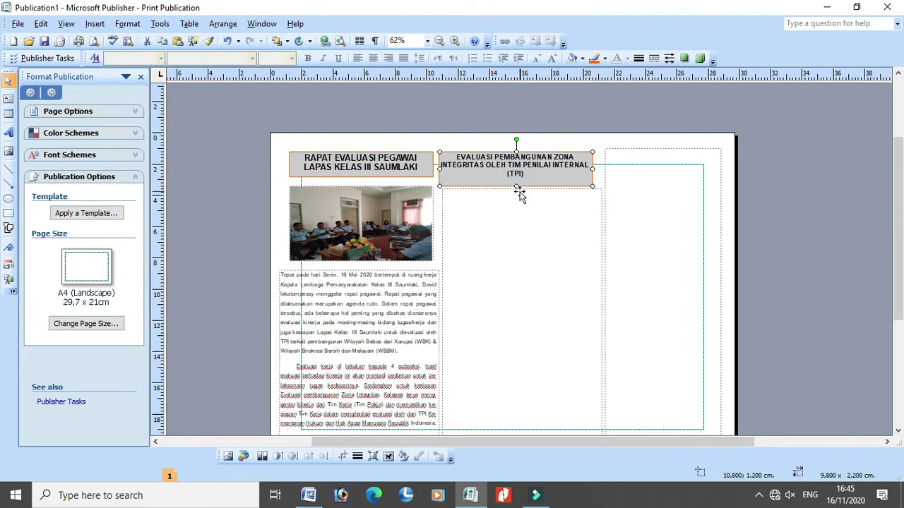
{"action": "left_click", "coordinate": [521, 186]}
{"action": "left_click", "coordinate": [521, 187]}
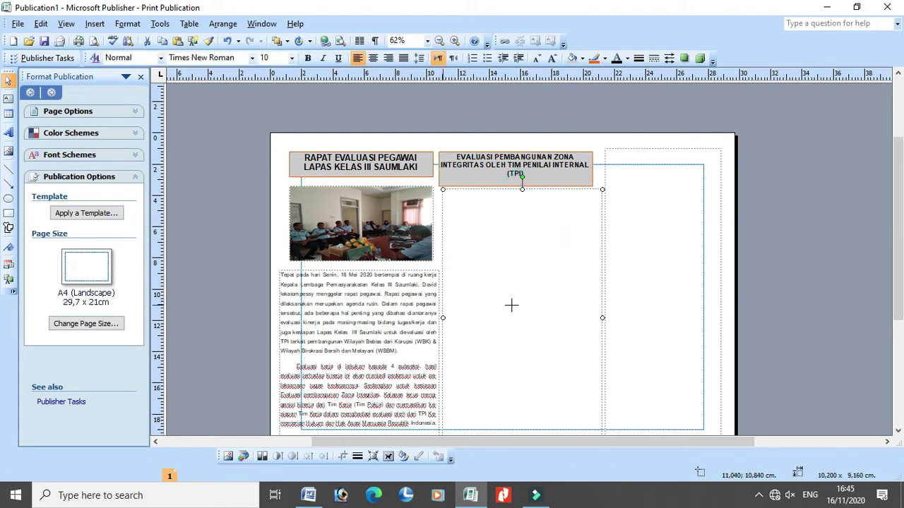
{"action": "left_click_drag", "start_coordinate": [512, 314], "coordinate": [514, 321]}
{"action": "left_click", "coordinate": [512, 282]}
{"action": "scroll", "coordinate": [502, 274], "scroll_direction": "down", "scroll_amount": 1}
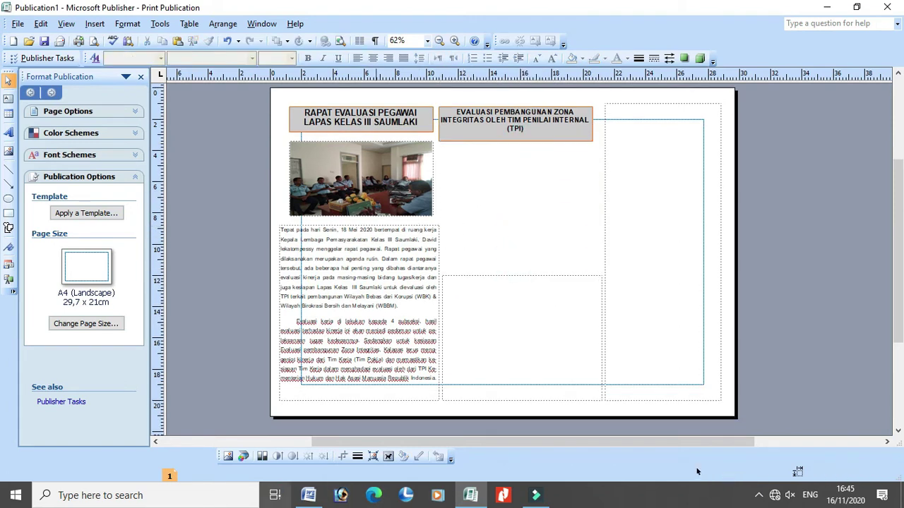
Step: Copy the TPI article's first photo from the Word document into Publisher, place it under the middle heading and enlarge it to about 8.6 × 6 cm
{"action": "left_click", "coordinate": [471, 495]}
{"action": "left_click", "coordinate": [261, 238]}
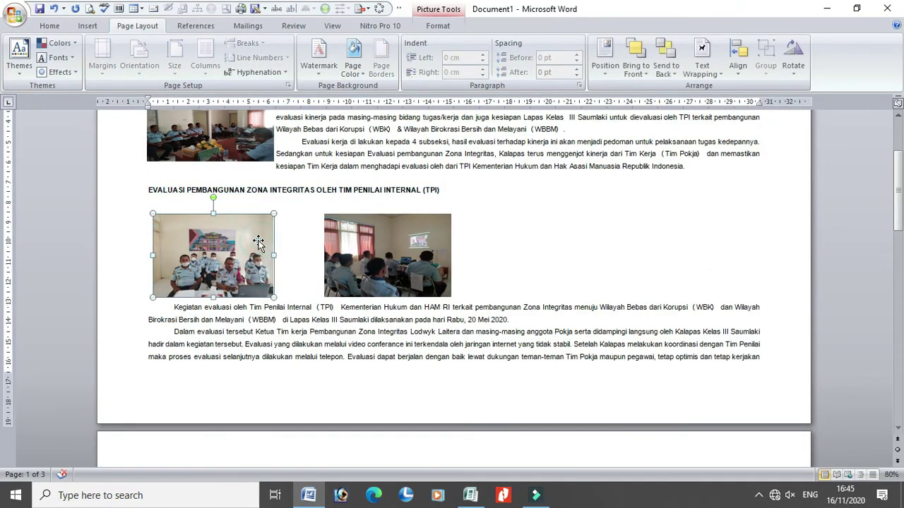
{"action": "right_click", "coordinate": [261, 242]}
{"action": "left_click", "coordinate": [288, 263]}
{"action": "left_click", "coordinate": [471, 495]}
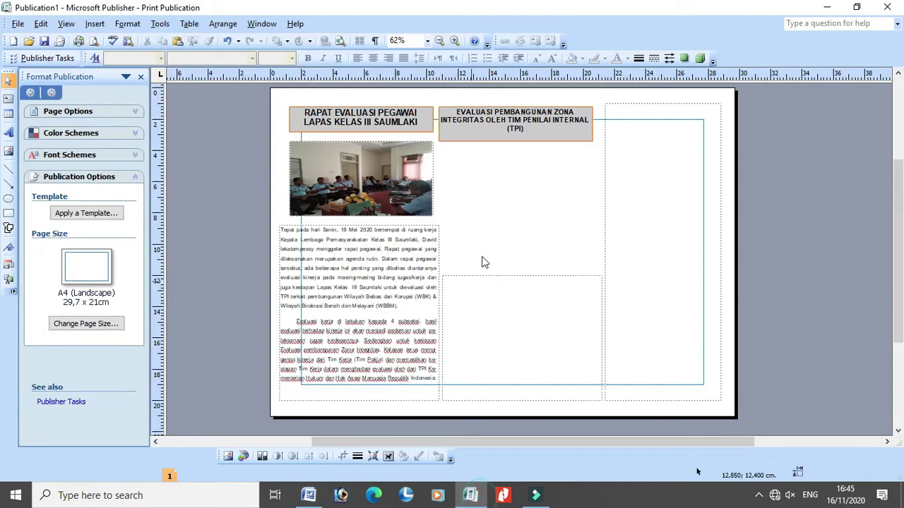
{"action": "right_click", "coordinate": [483, 254]}
{"action": "left_click", "coordinate": [514, 276]}
{"action": "left_click_drag", "start_coordinate": [498, 267], "coordinate": [488, 179]}
{"action": "left_click_drag", "start_coordinate": [534, 213], "coordinate": [568, 224]}
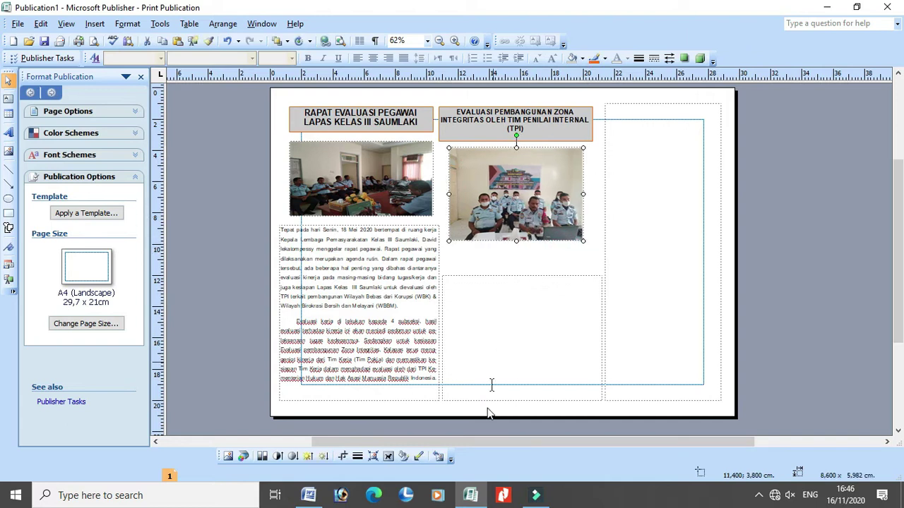
Step: Copy the TPI article's second photo in the Word document and paste it onto the Publisher page
{"action": "left_click", "coordinate": [471, 494]}
{"action": "right_click", "coordinate": [407, 260]}
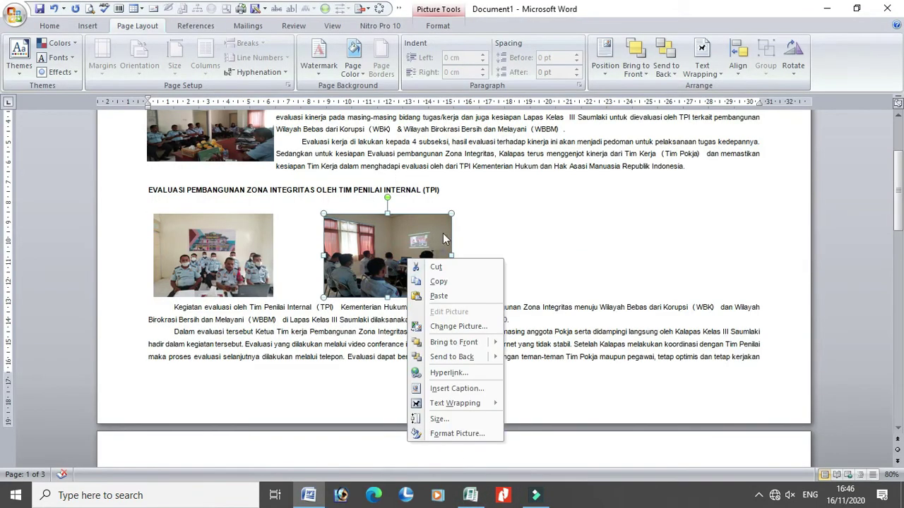
{"action": "left_click", "coordinate": [439, 281]}
{"action": "key", "text": "alt+Tab"}
{"action": "right_click", "coordinate": [464, 272]}
{"action": "left_click", "coordinate": [494, 288]}
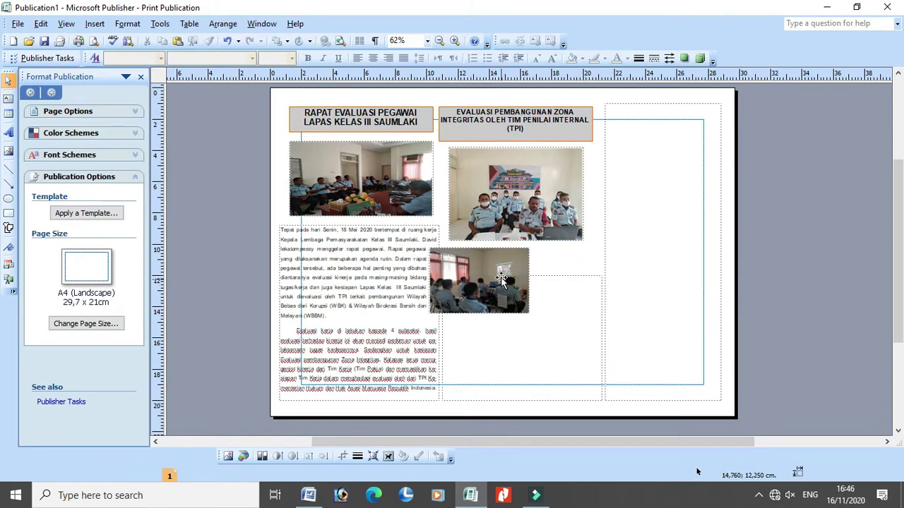
Step: Reduce the middle column's first photo to about 8.2 × 5.7 cm and move it slightly closer to the heading
{"action": "scroll", "coordinate": [502, 281], "scroll_direction": "down", "scroll_amount": 2}
{"action": "left_click", "coordinate": [554, 187]}
{"action": "left_click_drag", "start_coordinate": [583, 197], "coordinate": [573, 187]}
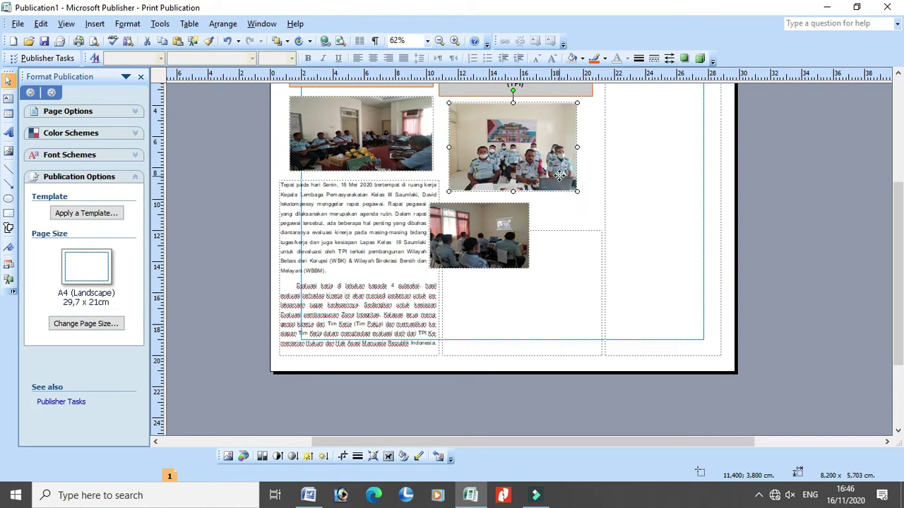
{"action": "left_click_drag", "start_coordinate": [559, 175], "coordinate": [558, 173]}
Step: Place the second photo directly below the first one and size it to about 8.2 × 5.2 cm
{"action": "left_click_drag", "start_coordinate": [508, 231], "coordinate": [577, 227]}
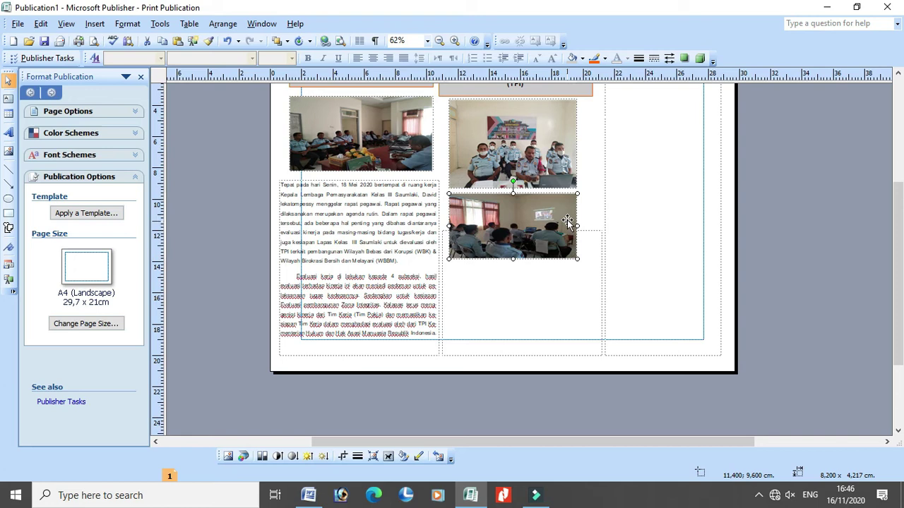
{"action": "scroll", "coordinate": [520, 220], "scroll_direction": "down", "scroll_amount": 1}
{"action": "left_click_drag", "start_coordinate": [514, 214], "coordinate": [514, 233]}
{"action": "left_click_drag", "start_coordinate": [557, 198], "coordinate": [565, 197]}
{"action": "scroll", "coordinate": [577, 184], "scroll_direction": "up", "scroll_amount": 1}
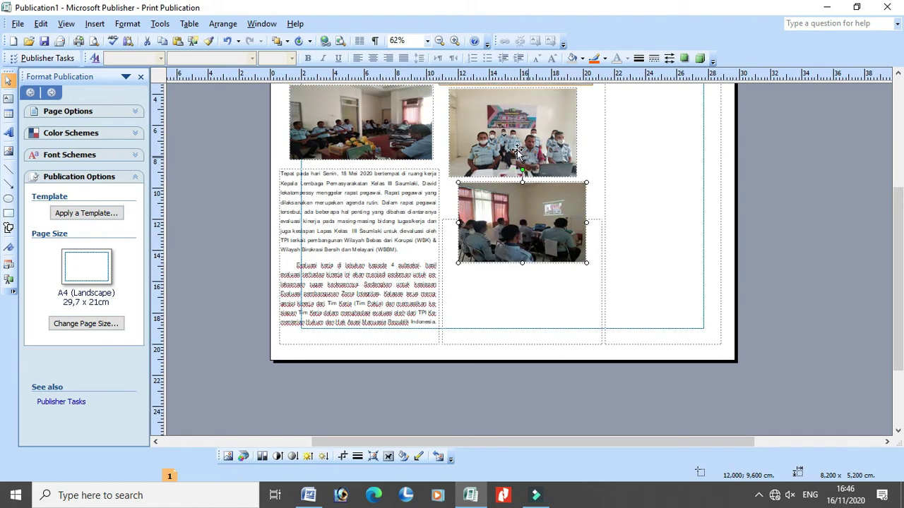
Step: Center the two photos in the middle column and shorten the text box below them to a height of 3.4 cm
{"action": "left_click_drag", "start_coordinate": [522, 152], "coordinate": [528, 151]}
{"action": "left_click", "coordinate": [534, 217]}
{"action": "left_click_drag", "start_coordinate": [535, 217], "coordinate": [521, 276]}
{"action": "left_click", "coordinate": [590, 219]}
{"action": "left_click_drag", "start_coordinate": [520, 329], "coordinate": [521, 327]}
Step: Indent the first line of the meeting article's opening paragraph with a tab
{"action": "left_click", "coordinate": [403, 268]}
{"action": "scroll", "coordinate": [379, 250], "scroll_direction": "down", "scroll_amount": 1}
{"action": "scroll", "coordinate": [379, 250], "scroll_direction": "up", "scroll_amount": 1}
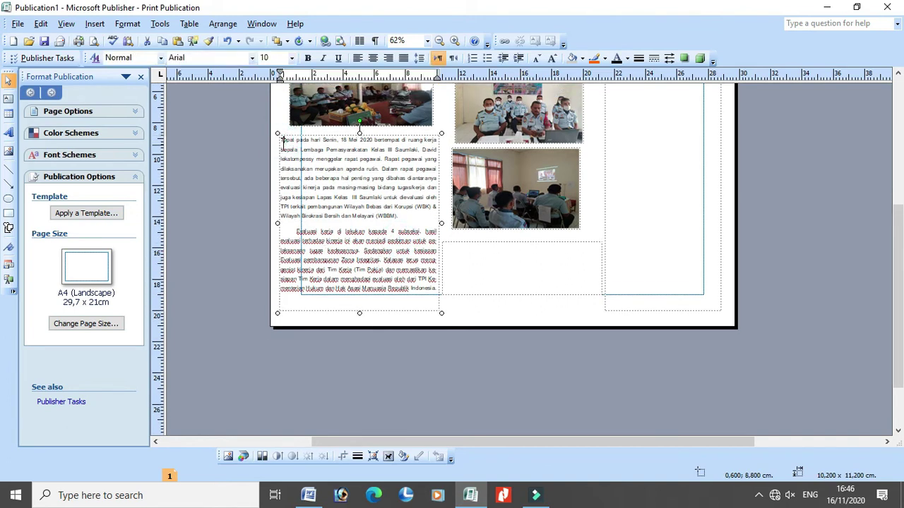
{"action": "left_click", "coordinate": [281, 141]}
{"action": "key", "text": "Tab"}
{"action": "left_click", "coordinate": [484, 302]}
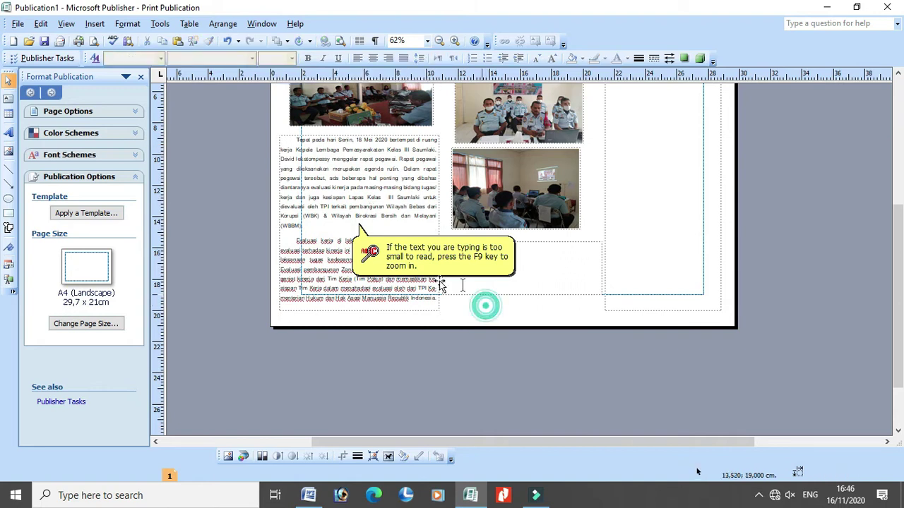
Step: Extend the meeting article's text box downward to a height of 11.4 cm
{"action": "left_click", "coordinate": [421, 287]}
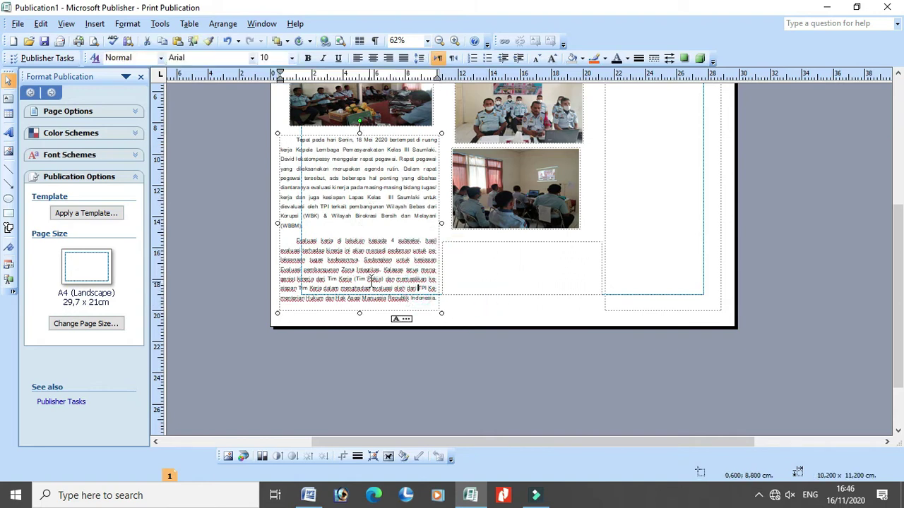
{"action": "scroll", "coordinate": [372, 280], "scroll_direction": "down", "scroll_amount": 1}
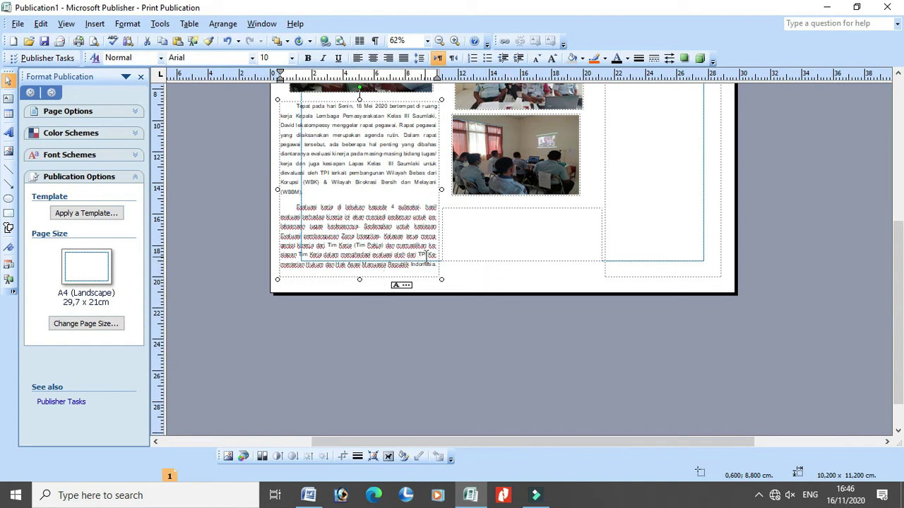
{"action": "left_click_drag", "start_coordinate": [429, 256], "coordinate": [446, 282]}
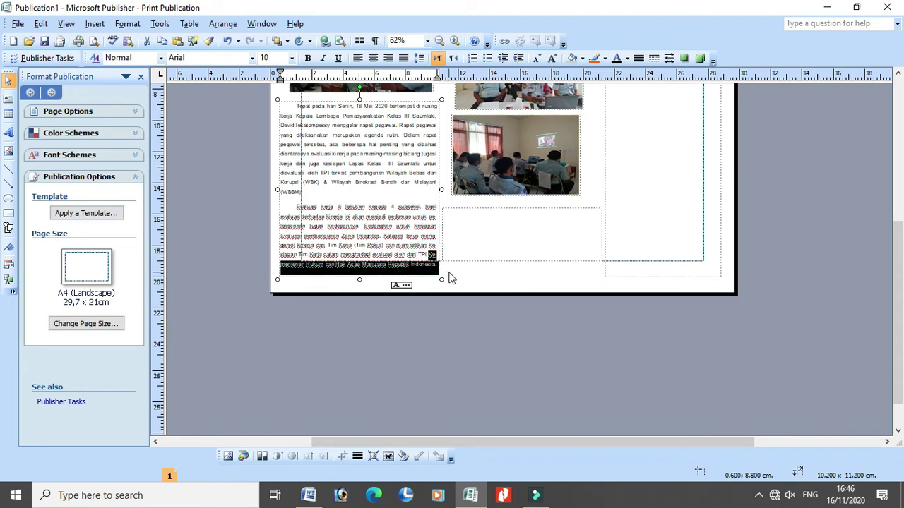
{"action": "left_click", "coordinate": [470, 295]}
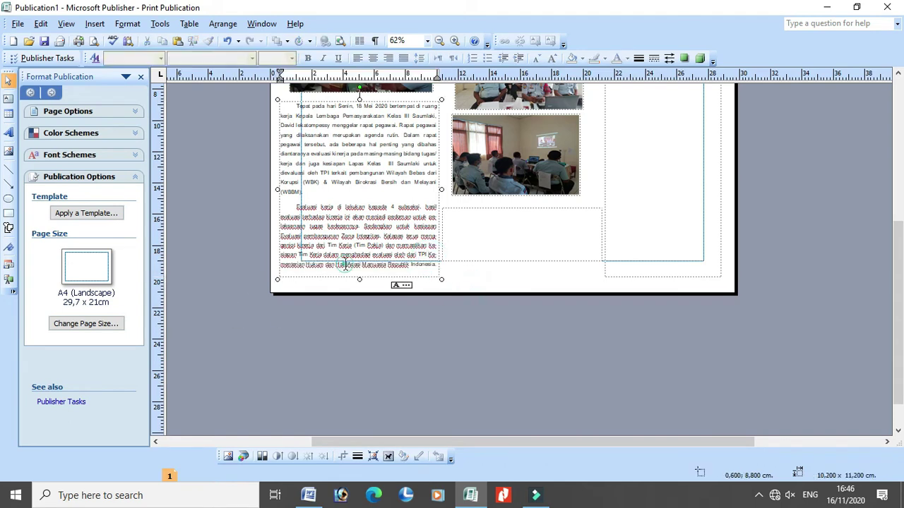
{"action": "left_click", "coordinate": [359, 280]}
{"action": "left_click_drag", "start_coordinate": [359, 280], "coordinate": [363, 285]}
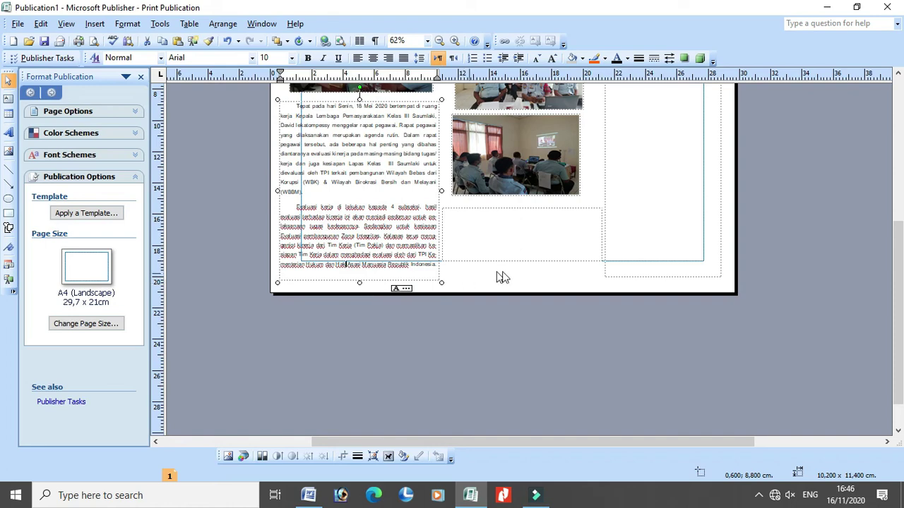
Step: Copy the TPI article's paragraph beginning "Dalam evaluasi tersebut" in the Word document
{"action": "left_click", "coordinate": [308, 495]}
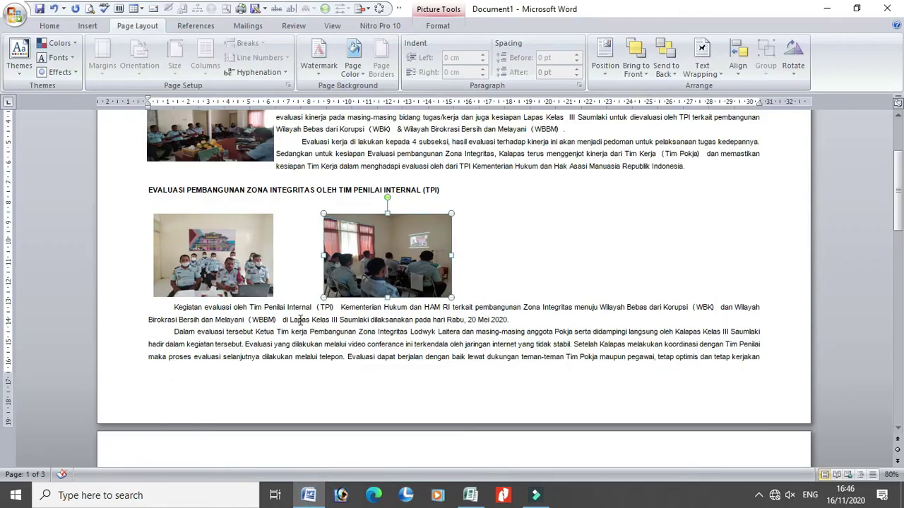
{"action": "left_click_drag", "start_coordinate": [169, 308], "coordinate": [521, 103]}
{"action": "left_click", "coordinate": [281, 234]}
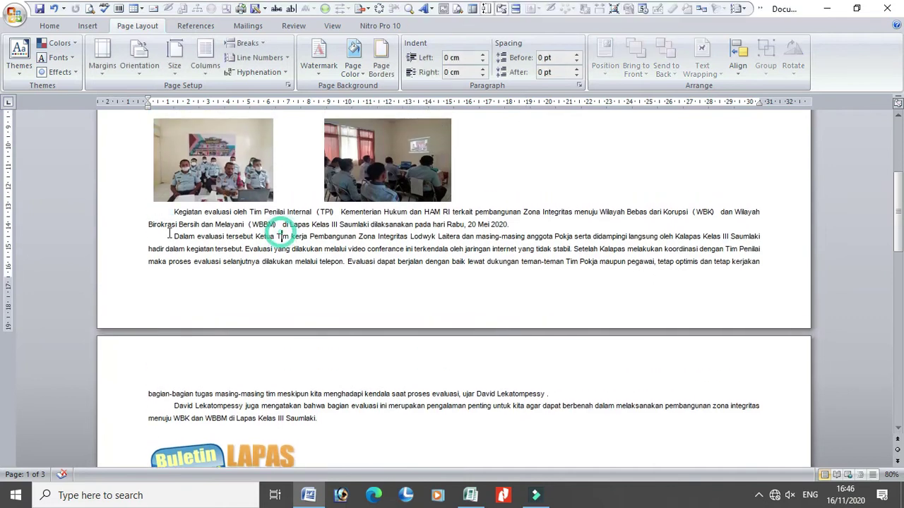
{"action": "left_click_drag", "start_coordinate": [173, 238], "coordinate": [560, 398]}
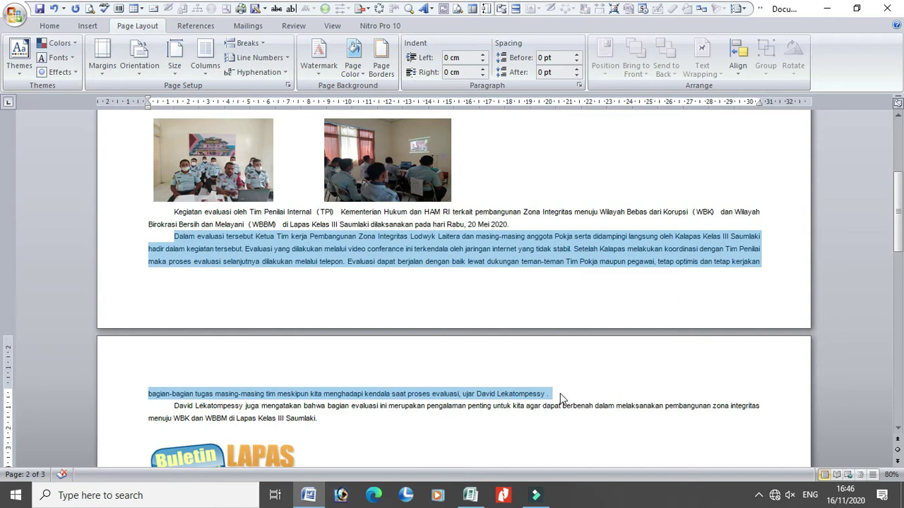
Step: Paste the copied paragraph into the middle column's text box in Publisher, decline the automatic text flow, and select all its text
{"action": "left_click", "coordinate": [470, 494]}
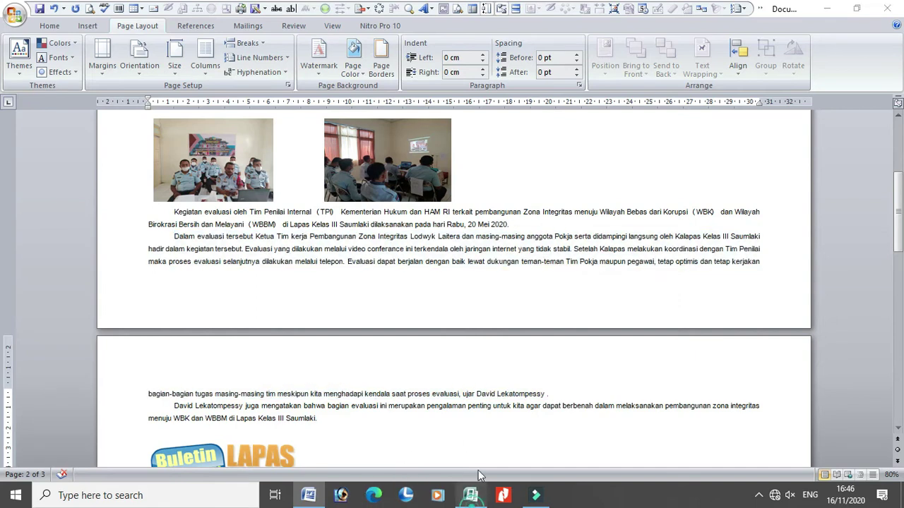
{"action": "left_click", "coordinate": [474, 227]}
{"action": "key", "text": "ctrl+v"}
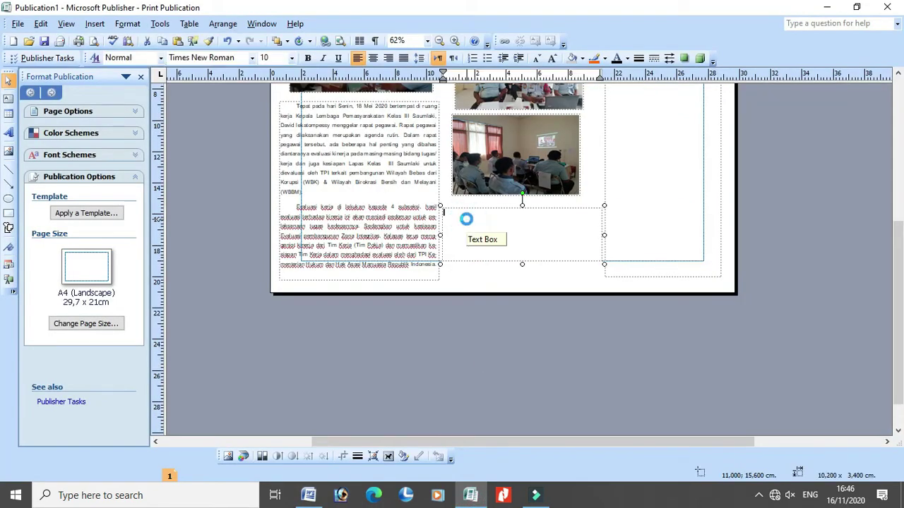
{"action": "left_click", "coordinate": [491, 288]}
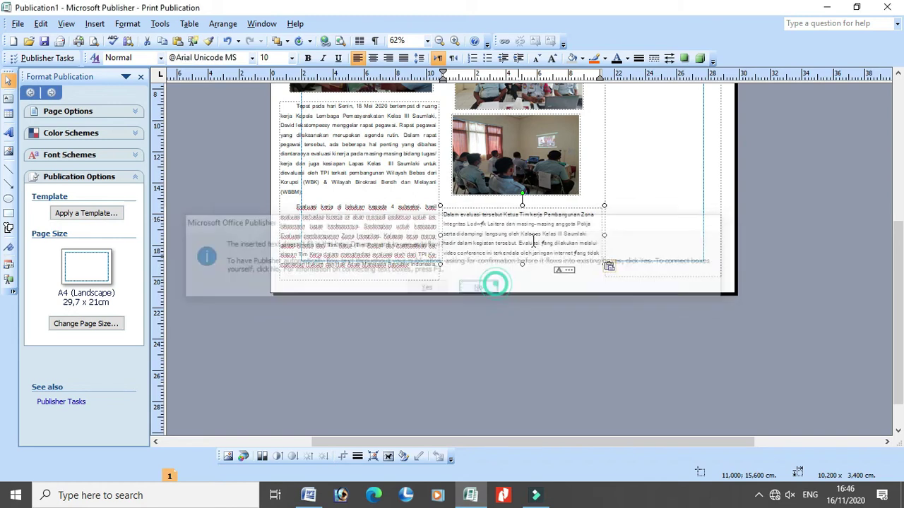
{"action": "key", "text": "ctrl+a"}
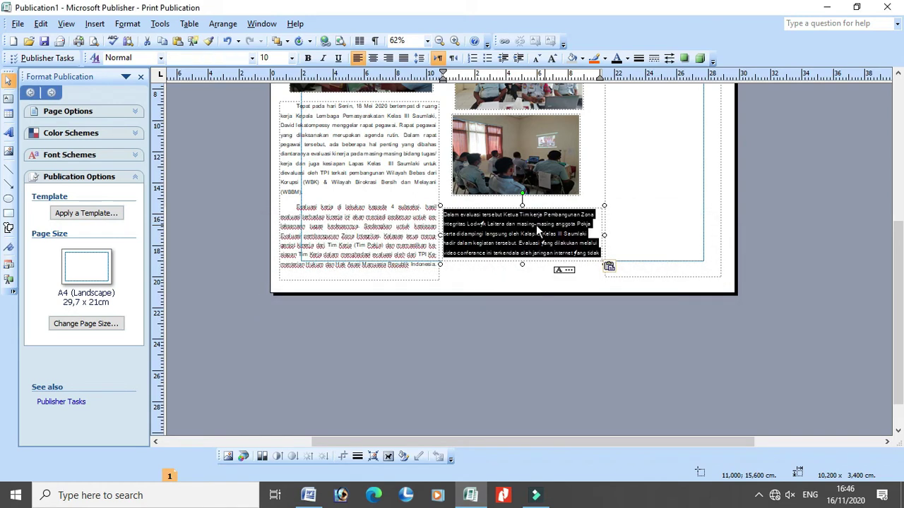
Step: Justify the pasted text in the middle column's text box and set its font to Arial
{"action": "left_click", "coordinate": [403, 59]}
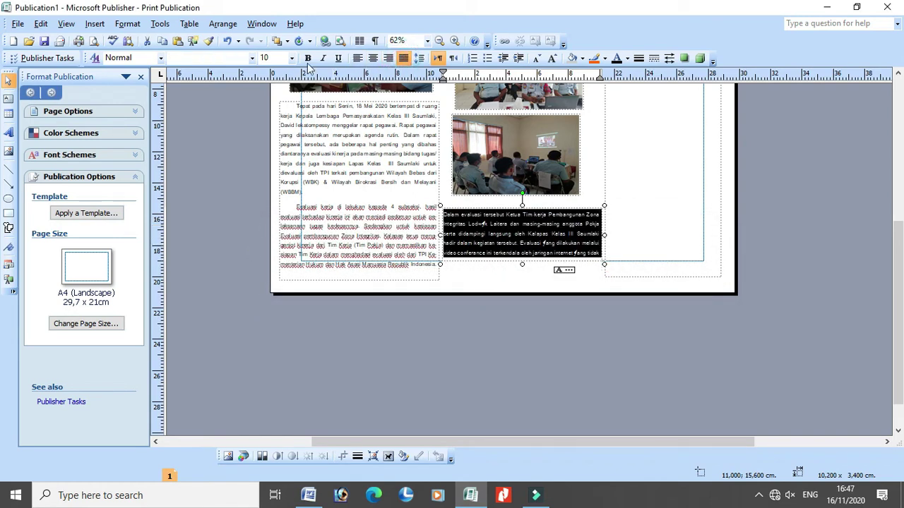
{"action": "left_click", "coordinate": [253, 58]}
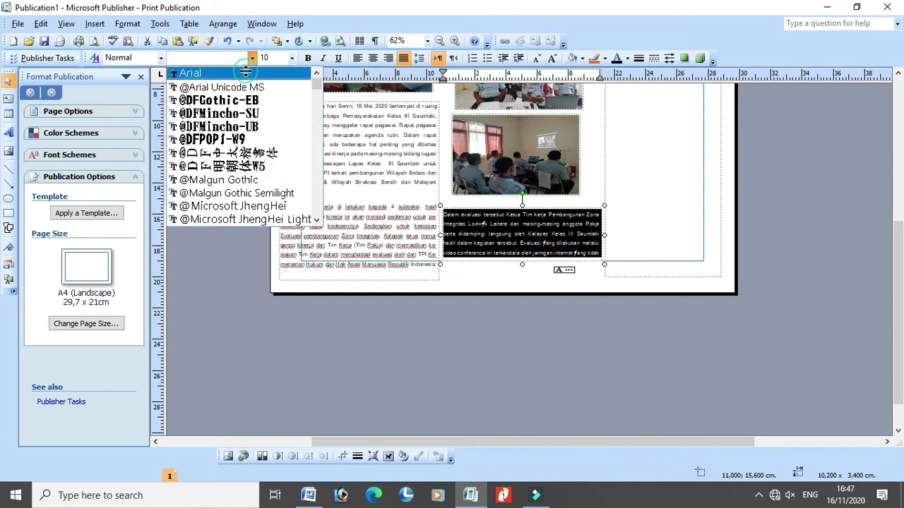
{"action": "left_click", "coordinate": [244, 73]}
Step: Set the middle article text's line spacing to 1,5sp and extend its text box downward to a height of 4.6 cm
{"action": "left_click", "coordinate": [501, 225]}
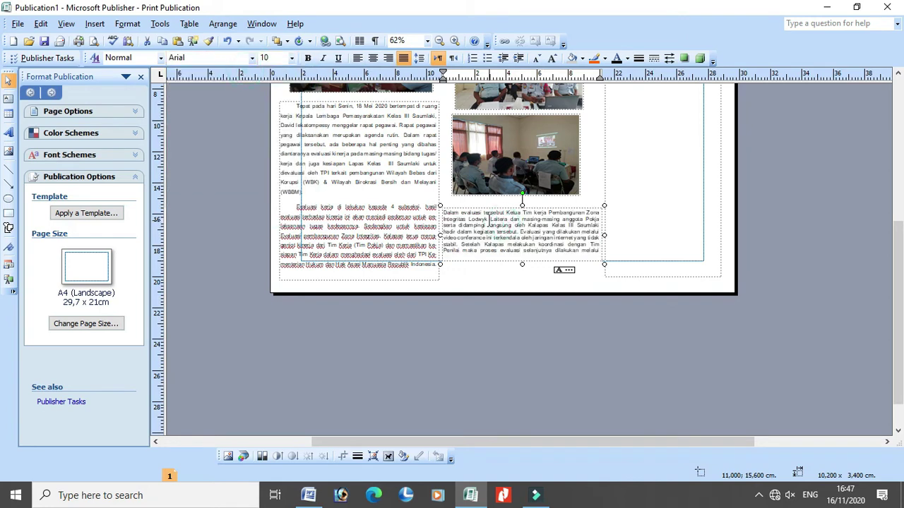
{"action": "key", "text": "ctrl+a"}
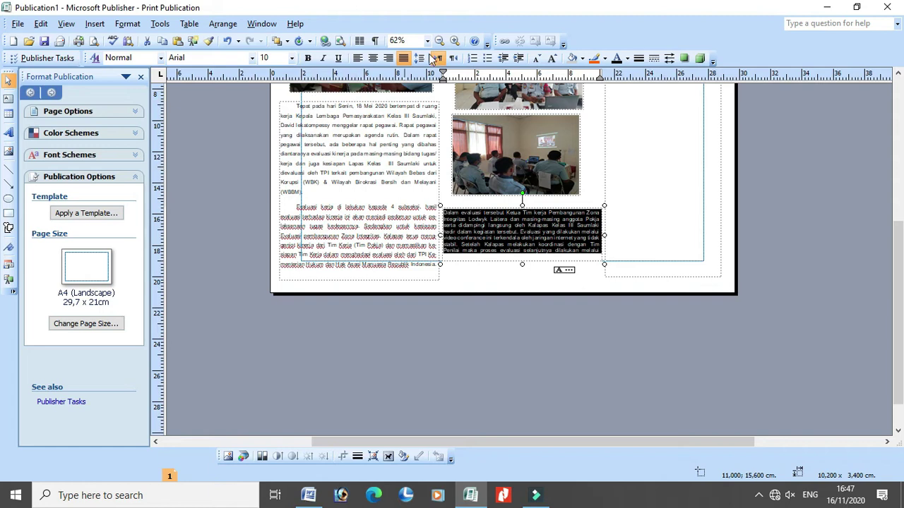
{"action": "left_click", "coordinate": [420, 58]}
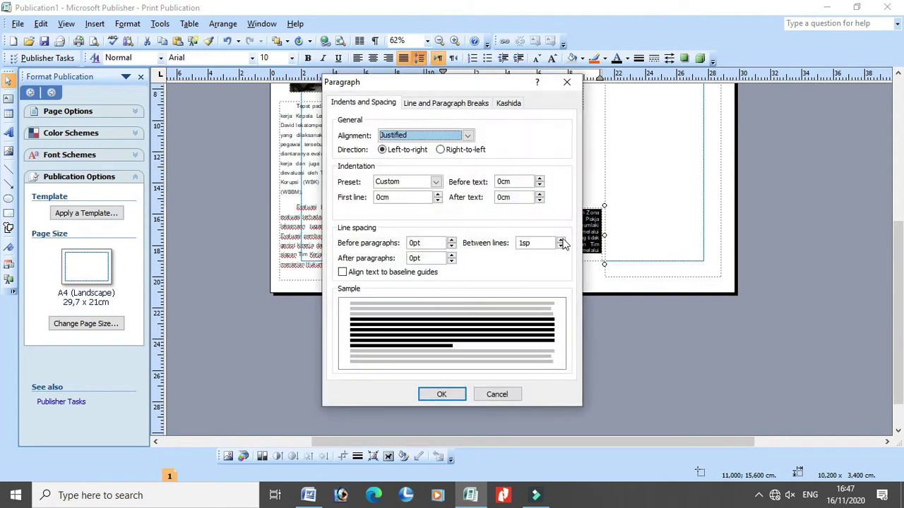
{"action": "left_click", "coordinate": [561, 241]}
{"action": "left_click", "coordinate": [441, 394]}
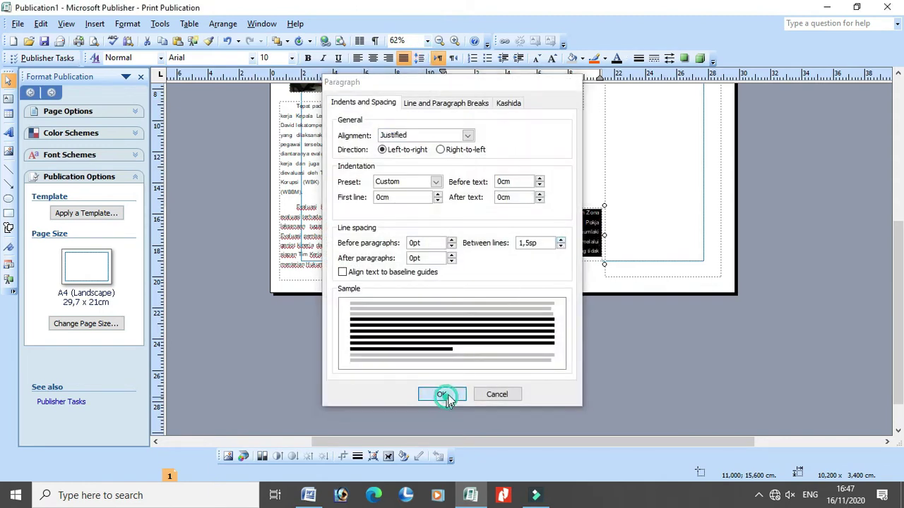
{"action": "left_click", "coordinate": [521, 265]}
{"action": "left_click_drag", "start_coordinate": [522, 264], "coordinate": [525, 282]}
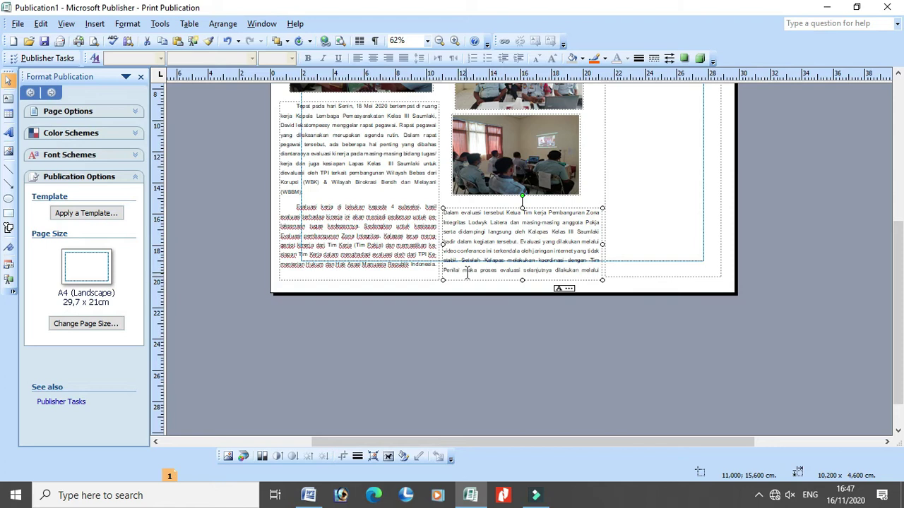
Step: Delete all of the middle article's text that follows "koordinasi dengan Tim Penila"
{"action": "left_click_drag", "start_coordinate": [464, 273], "coordinate": [615, 280]}
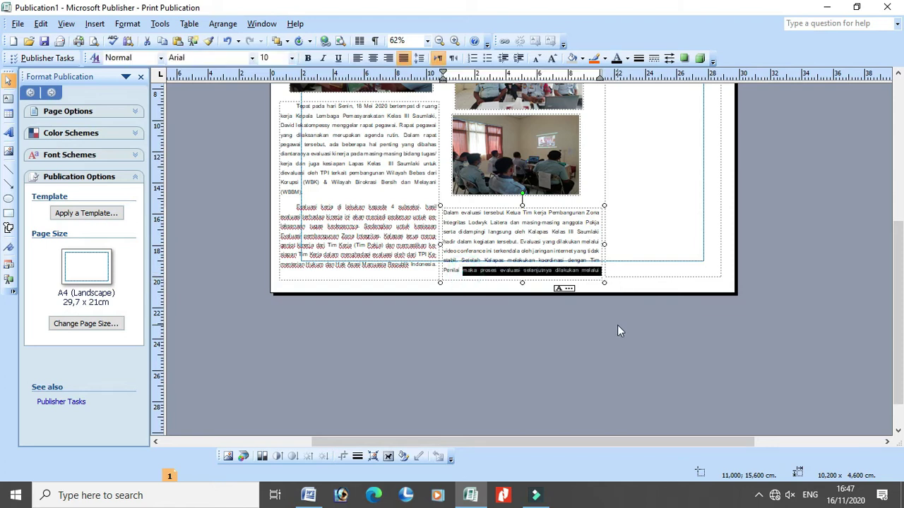
{"action": "key", "text": "Delete"}
{"action": "key", "text": "Delete"}
{"action": "key", "text": "Delete"}
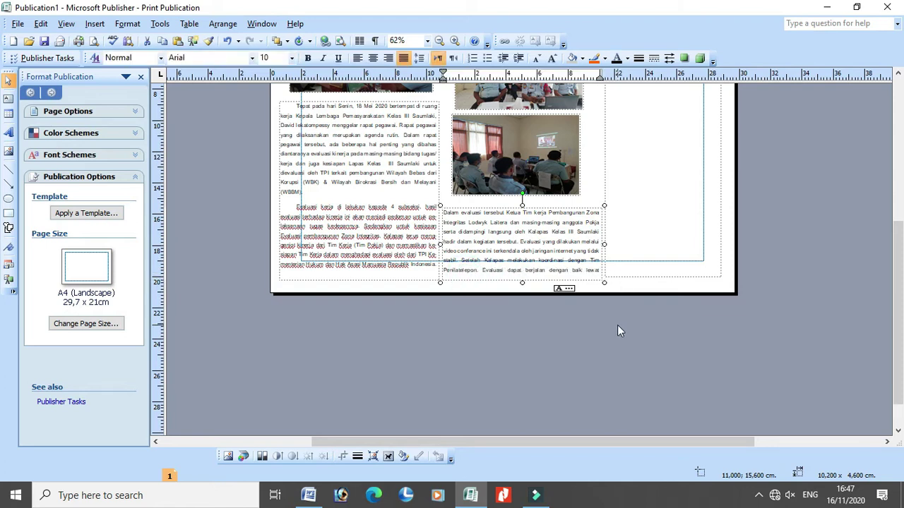
{"action": "key", "text": "Delete"}
{"action": "key", "text": "Delete"}
{"action": "key", "text": "Delete"}
{"action": "key", "text": "Delete"}
{"action": "key", "text": "Delete"}
{"action": "key", "text": "Delete"}
{"action": "key", "text": "Delete"}
{"action": "key", "text": "Delete"}
{"action": "key", "text": "Delete"}
{"action": "key", "text": "Delete"}
{"action": "key", "text": "Delete"}
{"action": "key", "text": "Delete"}
{"action": "key", "text": "Delete"}
{"action": "key", "text": "Delete"}
{"action": "key", "text": "Delete"}
{"action": "key", "text": "Delete"}
{"action": "key", "text": "Delete"}
{"action": "key", "text": "Delete"}
{"action": "key", "text": "Delete"}
{"action": "key", "text": "Delete"}
{"action": "key", "text": "Delete"}
{"action": "key", "text": "Delete"}
{"action": "key", "text": "Delete"}
{"action": "key", "text": "Delete"}
{"action": "key", "text": "Delete"}
{"action": "key", "text": "Delete"}
{"action": "key", "text": "Delete"}
{"action": "key", "text": "Delete"}
{"action": "key", "text": "Delete"}
{"action": "key", "text": "Delete"}
{"action": "key", "text": "Delete"}
{"action": "key", "text": "Delete"}
{"action": "key", "text": "Delete"}
{"action": "key", "text": "Delete"}
{"action": "key", "text": "Delete"}
{"action": "key", "text": "Delete"}
{"action": "key", "text": "Delete"}
{"action": "key", "text": "Delete"}
{"action": "key", "text": "Delete"}
{"action": "key", "text": "Delete"}
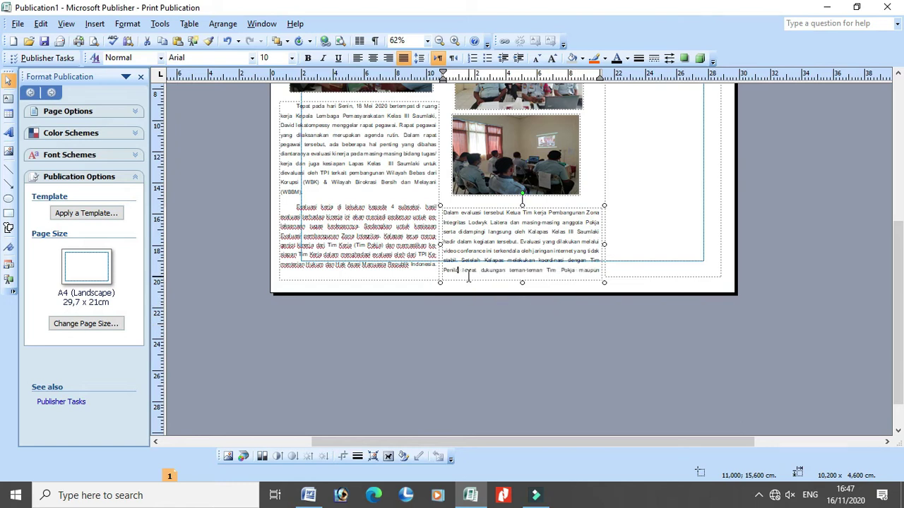
{"action": "key", "text": "Delete"}
{"action": "key", "text": "Delete"}
{"action": "key", "text": "Delete"}
{"action": "key", "text": "Delete"}
{"action": "key", "text": "Delete"}
{"action": "key", "text": "Delete"}
{"action": "key", "text": "Delete"}
{"action": "key", "text": "Delete"}
{"action": "key", "text": "Delete"}
{"action": "key", "text": "Delete"}
{"action": "key", "text": "Delete"}
{"action": "key", "text": "Delete"}
{"action": "key", "text": "Delete"}
{"action": "key", "text": "Delete"}
{"action": "key", "text": "Delete"}
{"action": "key", "text": "Delete"}
{"action": "key", "text": "Delete"}
{"action": "key", "text": "Delete"}
{"action": "key", "text": "Delete"}
{"action": "key", "text": "Delete"}
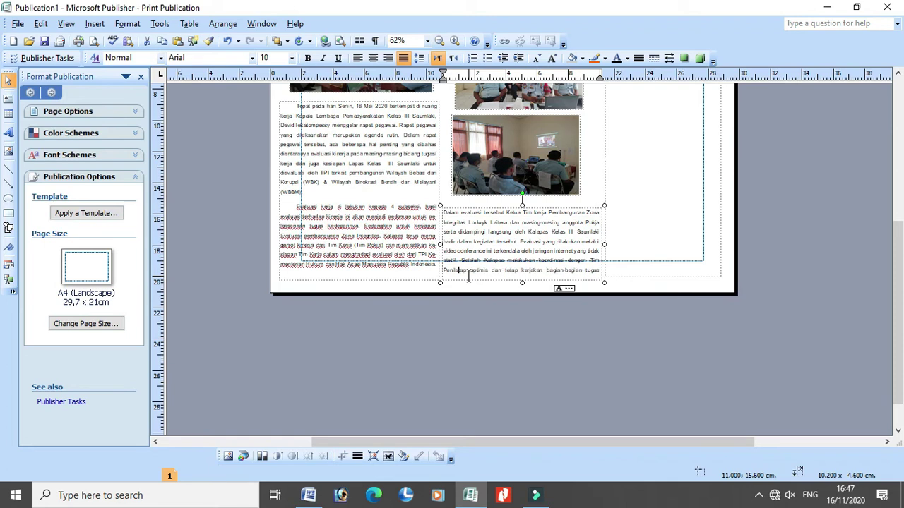
{"action": "key", "text": "Delete"}
{"action": "key", "text": "Delete"}
{"action": "key", "text": "Delete"}
{"action": "key", "text": "Delete"}
{"action": "key", "text": "Delete"}
{"action": "key", "text": "Delete"}
{"action": "key", "text": "Delete"}
{"action": "key", "text": "Delete"}
{"action": "key", "text": "Delete"}
{"action": "key", "text": "Delete"}
{"action": "key", "text": "Delete"}
{"action": "key", "text": "Delete"}
{"action": "key", "text": "Delete"}
{"action": "key", "text": "Delete"}
{"action": "key", "text": "Delete"}
{"action": "key", "text": "Delete"}
{"action": "key", "text": "Delete"}
{"action": "key", "text": "Delete"}
{"action": "key", "text": "Delete"}
{"action": "key", "text": "Delete"}
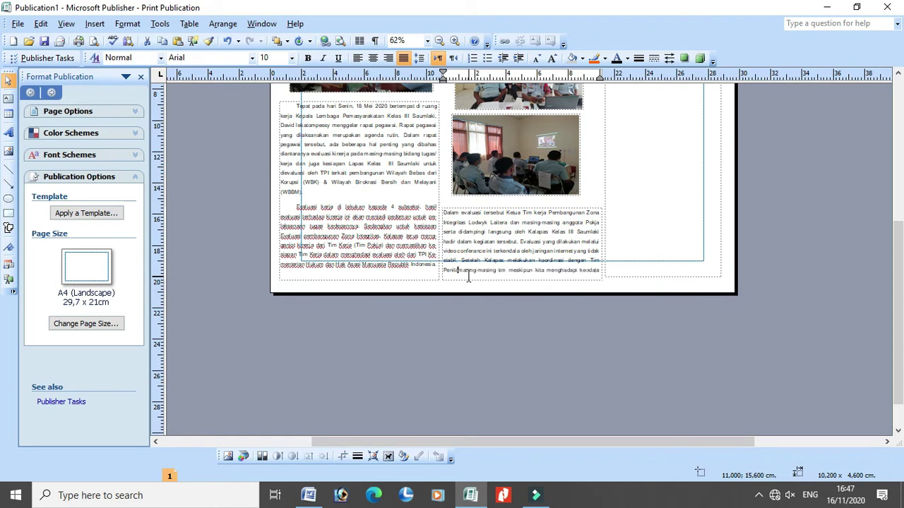
{"action": "key", "text": "Delete"}
{"action": "key", "text": "Delete"}
{"action": "key", "text": "Delete"}
{"action": "key", "text": "Delete"}
{"action": "key", "text": "Delete"}
{"action": "key", "text": "Delete"}
{"action": "key", "text": "Delete"}
{"action": "key", "text": "Delete"}
{"action": "key", "text": "Delete"}
{"action": "key", "text": "Delete"}
{"action": "key", "text": "Delete"}
{"action": "key", "text": "Delete"}
{"action": "key", "text": "Delete"}
{"action": "key", "text": "Delete"}
{"action": "key", "text": "Delete"}
{"action": "key", "text": "Delete"}
{"action": "key", "text": "Delete"}
{"action": "key", "text": "Delete"}
{"action": "key", "text": "Delete"}
{"action": "key", "text": "Delete"}
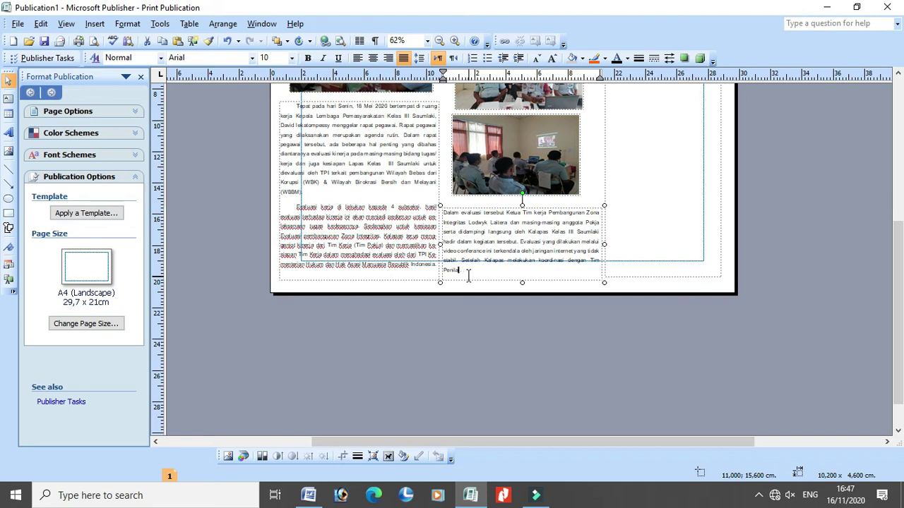
Step: Complete the middle article's last word as "Penilan." and indent the paragraph's first line with a tab
{"action": "type", "text": "\\"}
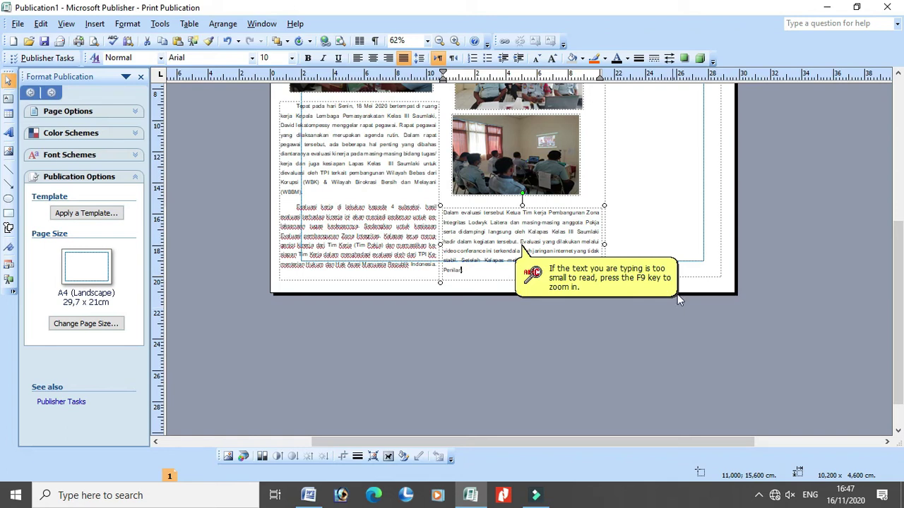
{"action": "left_click", "coordinate": [445, 212]}
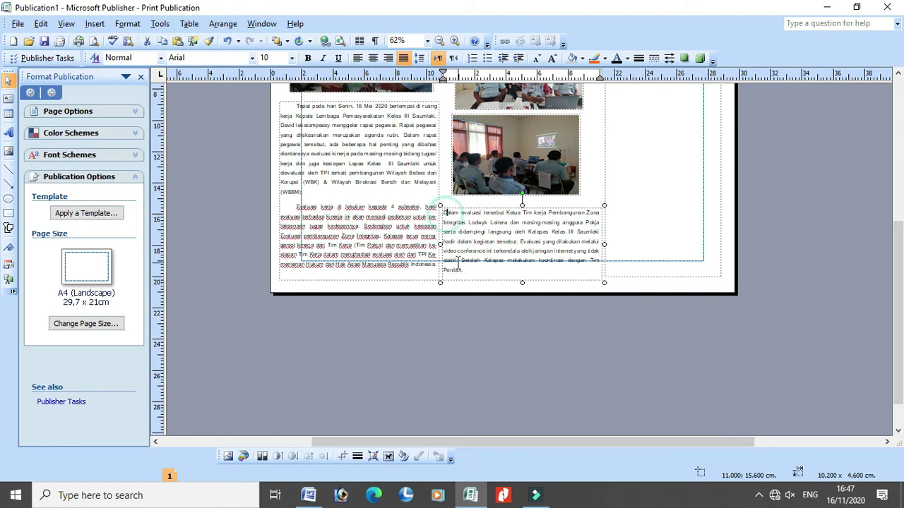
{"action": "key", "text": "Tab"}
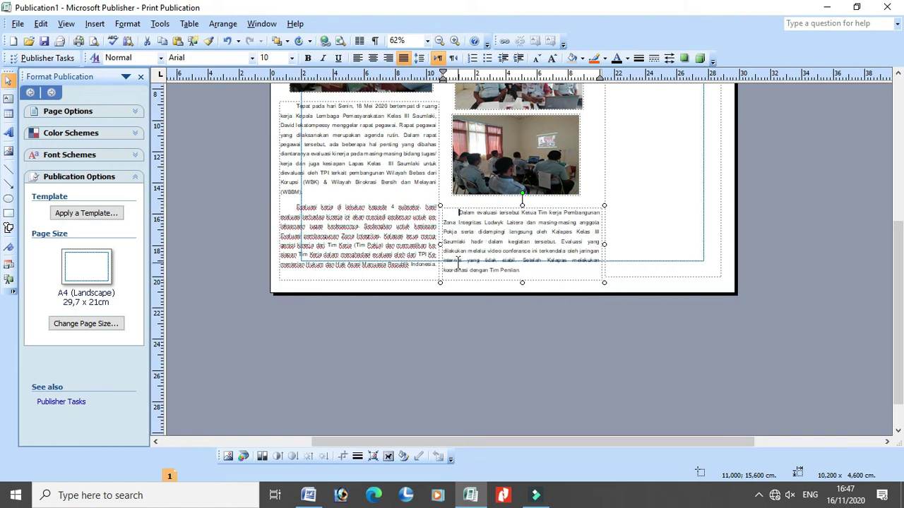
Step: Enlarge the empty third-column text box to the page's top, bottom and outer edges, 8.6 x 21 cm
{"action": "left_click", "coordinate": [644, 247]}
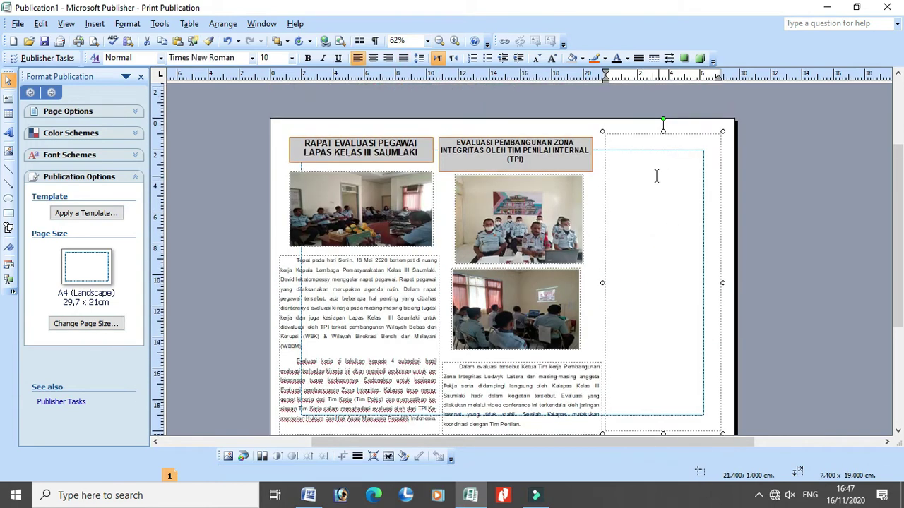
{"action": "left_click", "coordinate": [625, 133]}
{"action": "left_click_drag", "start_coordinate": [664, 135], "coordinate": [664, 120]}
{"action": "scroll", "coordinate": [738, 276], "scroll_direction": "down", "scroll_amount": 2}
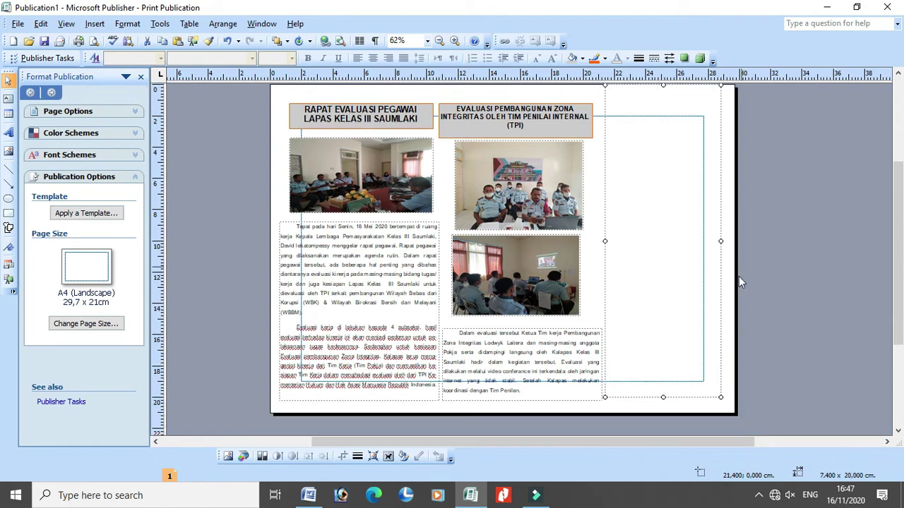
{"action": "left_click_drag", "start_coordinate": [720, 374], "coordinate": [739, 389]}
{"action": "scroll", "coordinate": [736, 247], "scroll_direction": "up", "scroll_amount": 3}
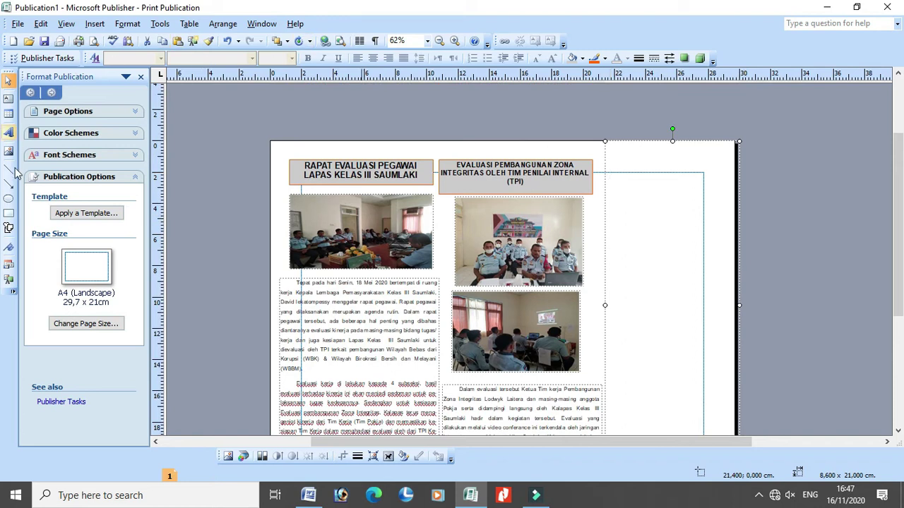
Step: Draw a rectangle of about 8.4 x 21.2 cm covering the empty third column from the page's top edge
{"action": "right_click", "coordinate": [9, 215]}
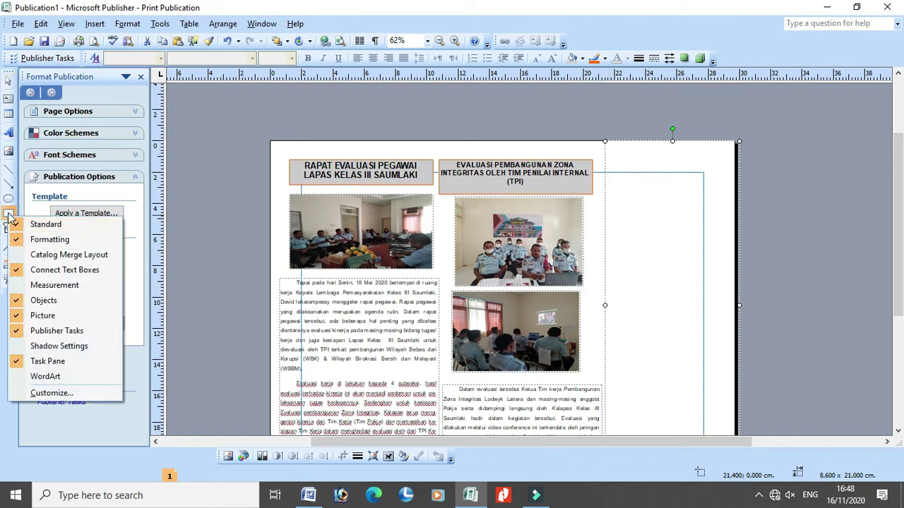
{"action": "key", "text": "Escape"}
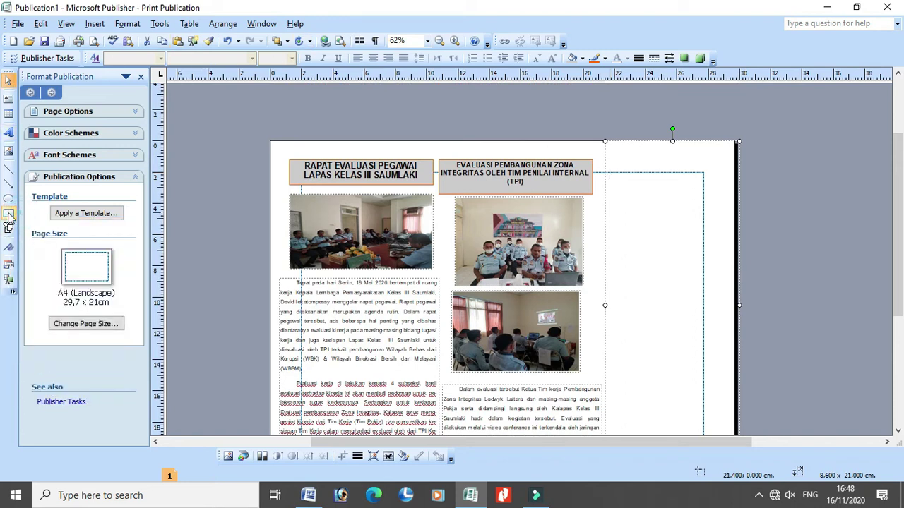
{"action": "left_click", "coordinate": [578, 148]}
{"action": "left_click", "coordinate": [8, 213]}
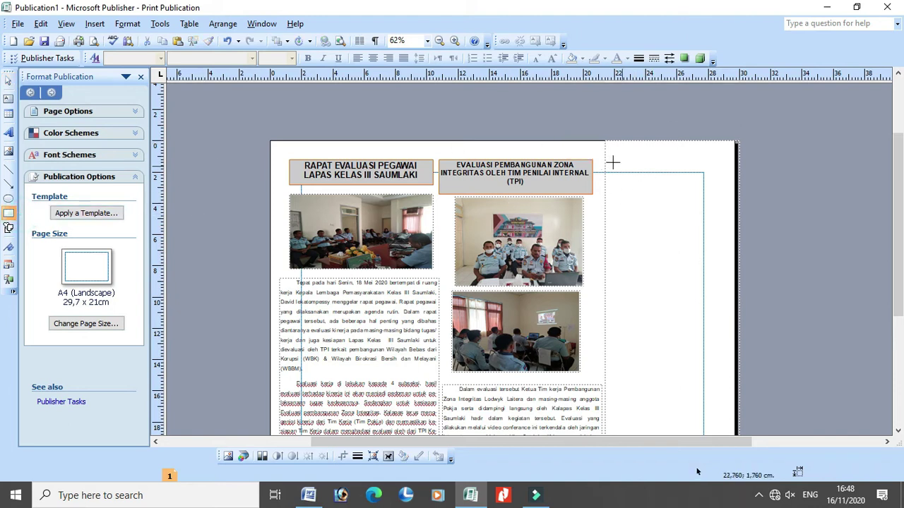
{"action": "mouse_move", "coordinate": [603, 142]}
{"action": "left_mouse_down"}
{"action": "mouse_move", "coordinate": [651, 177]}
{"action": "mouse_move", "coordinate": [734, 424]}
{"action": "mouse_move", "coordinate": [733, 314]}
{"action": "left_mouse_up"}
{"action": "left_click_drag", "start_coordinate": [600, 171], "coordinate": [607, 169]}
{"action": "scroll", "coordinate": [617, 165], "scroll_direction": "up", "scroll_amount": 3}
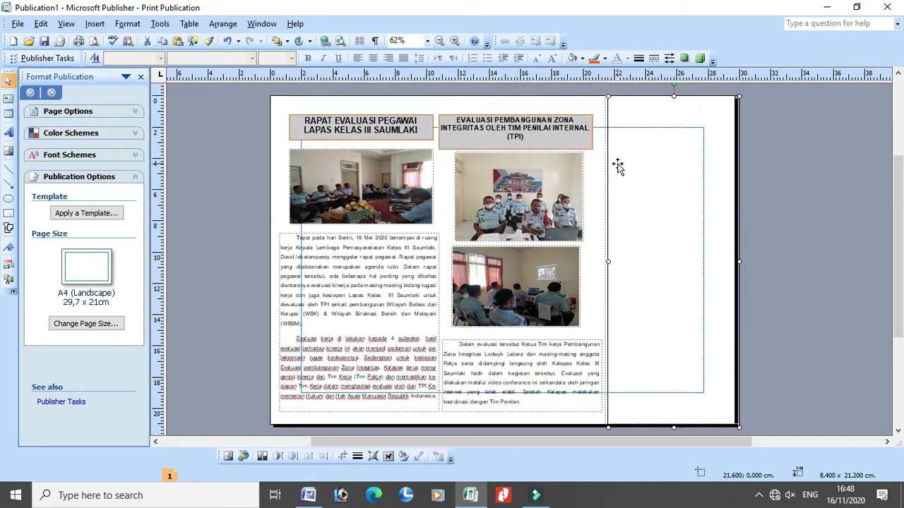
Step: Remove the third-column rectangle's outline and fill it with a light green standard color
{"action": "left_click", "coordinate": [604, 58]}
{"action": "left_click", "coordinate": [620, 84]}
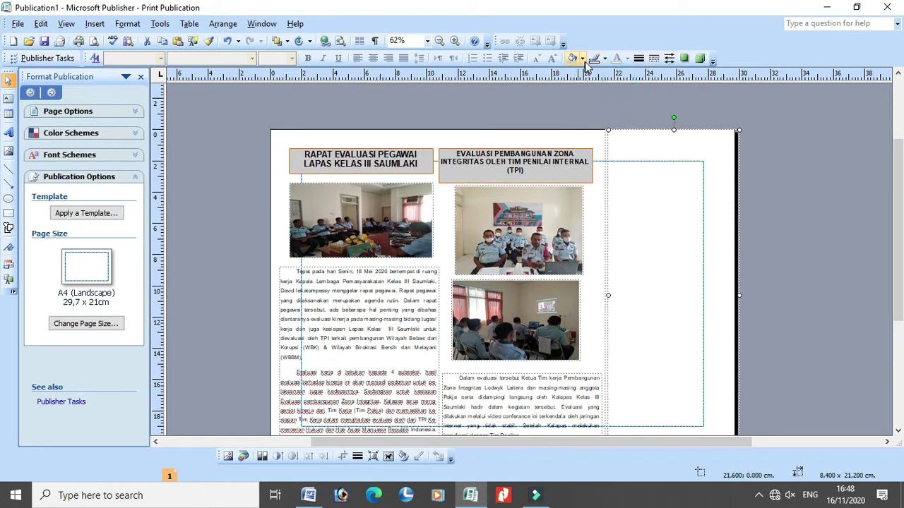
{"action": "left_click", "coordinate": [579, 59]}
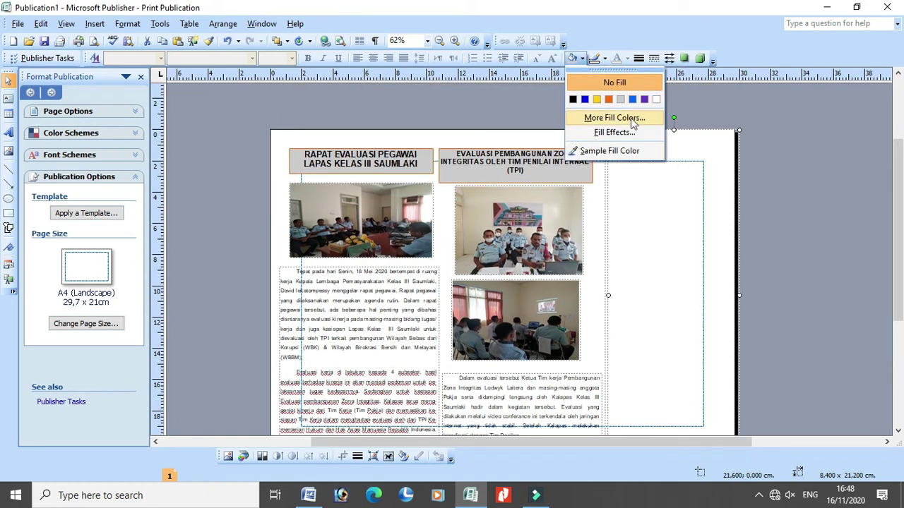
{"action": "left_click", "coordinate": [630, 118]}
{"action": "left_click", "coordinate": [395, 185]}
{"action": "left_click", "coordinate": [388, 194]}
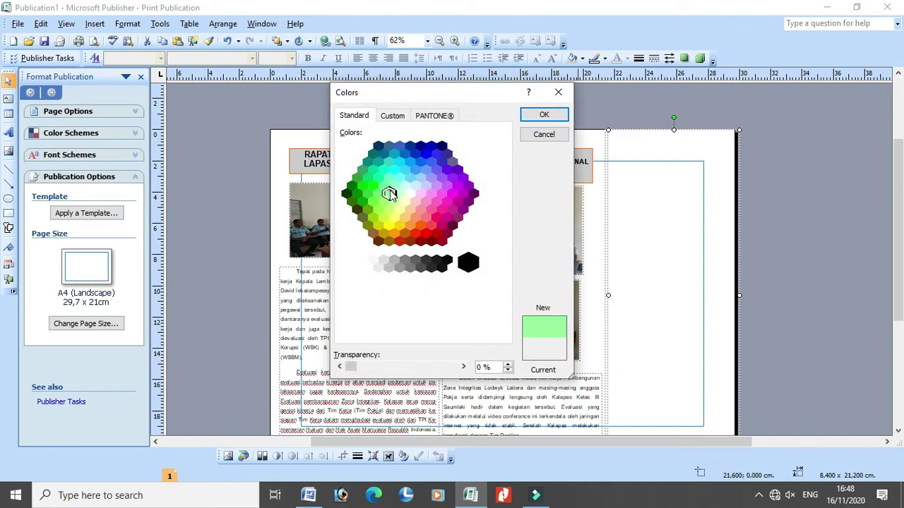
{"action": "left_click", "coordinate": [544, 114]}
{"action": "scroll", "coordinate": [794, 201], "scroll_direction": "down", "scroll_amount": 3}
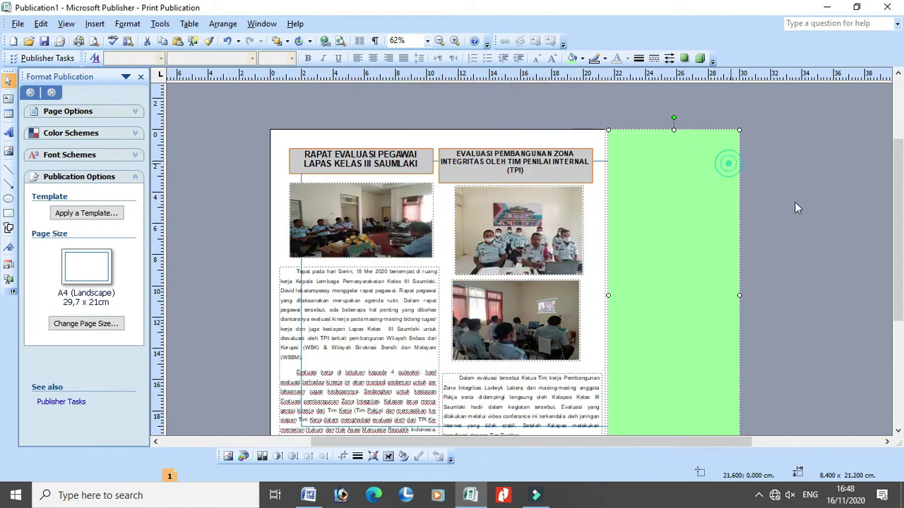
Step: Switch to the Word document and copy the "Buletin Sepekan Lapas Saumlaki" logo picture
{"action": "left_click", "coordinate": [781, 233]}
{"action": "left_click", "coordinate": [308, 495]}
{"action": "scroll", "coordinate": [326, 361], "scroll_direction": "down", "scroll_amount": 4}
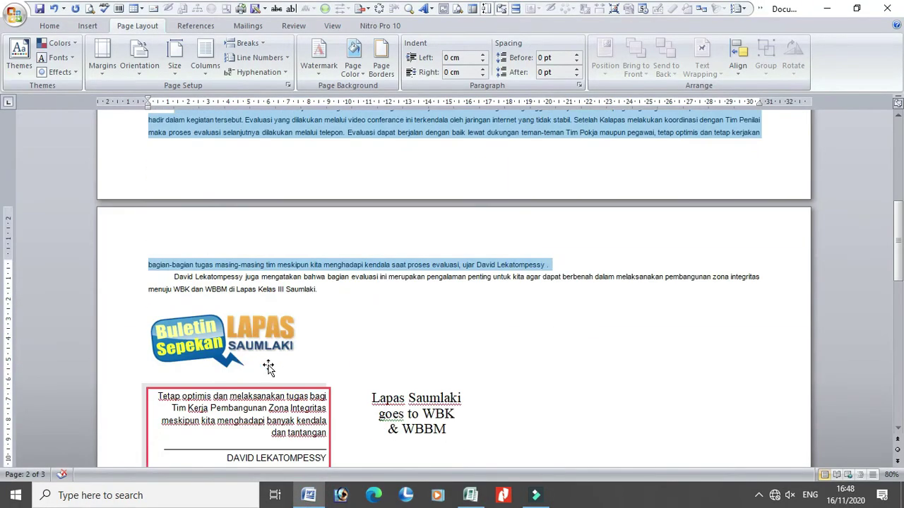
{"action": "scroll", "coordinate": [269, 367], "scroll_direction": "down", "scroll_amount": 4}
{"action": "left_click", "coordinate": [243, 190]}
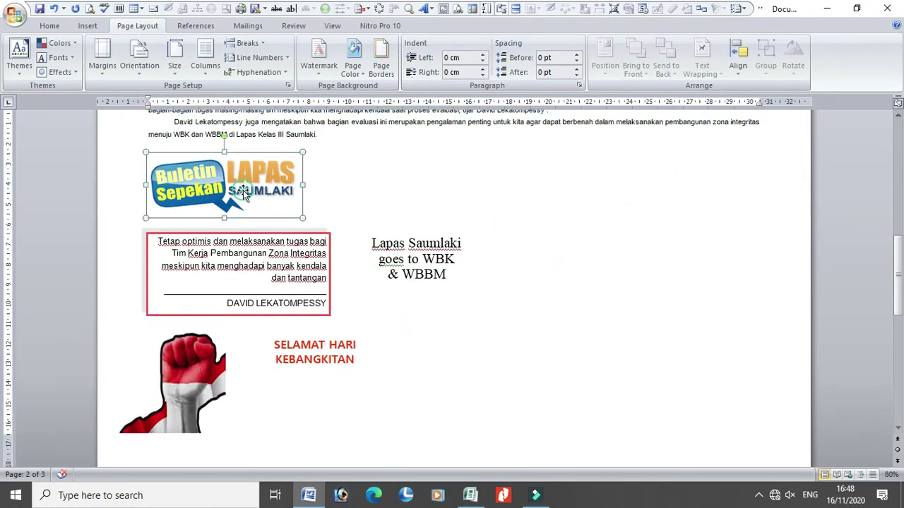
{"action": "right_click", "coordinate": [243, 190]}
{"action": "left_click", "coordinate": [261, 213]}
Step: Paste the logo into the Publisher page and place it at the upper end of the green column
{"action": "left_click", "coordinate": [471, 494]}
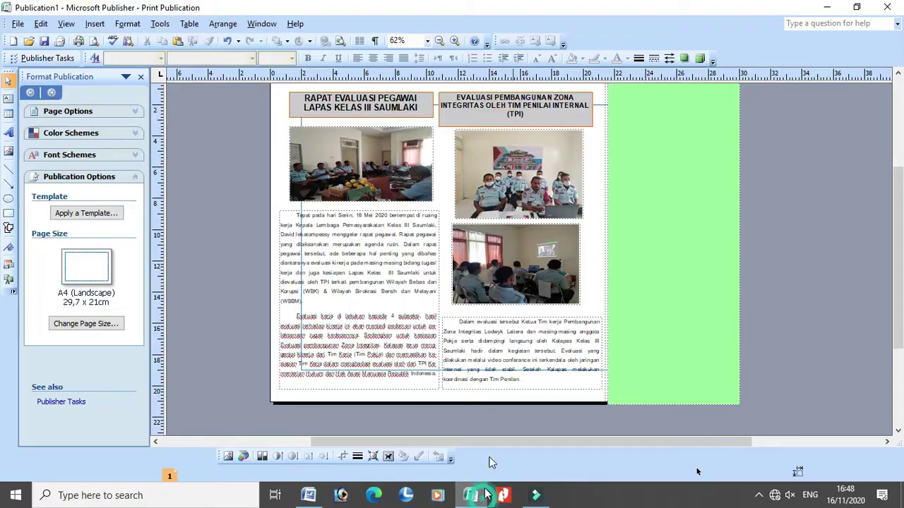
{"action": "scroll", "coordinate": [691, 262], "scroll_direction": "up", "scroll_amount": 1}
{"action": "right_click", "coordinate": [768, 270]}
{"action": "left_click", "coordinate": [799, 281]}
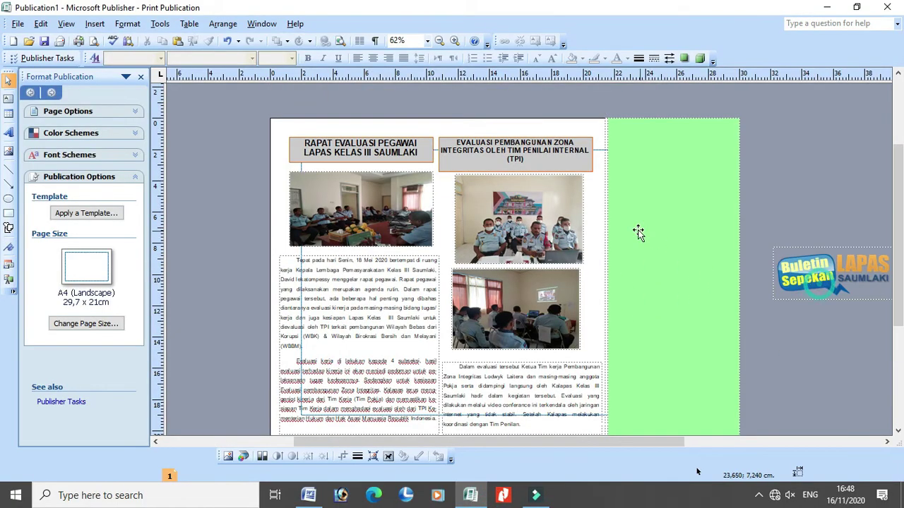
{"action": "left_click_drag", "start_coordinate": [665, 149], "coordinate": [665, 149]}
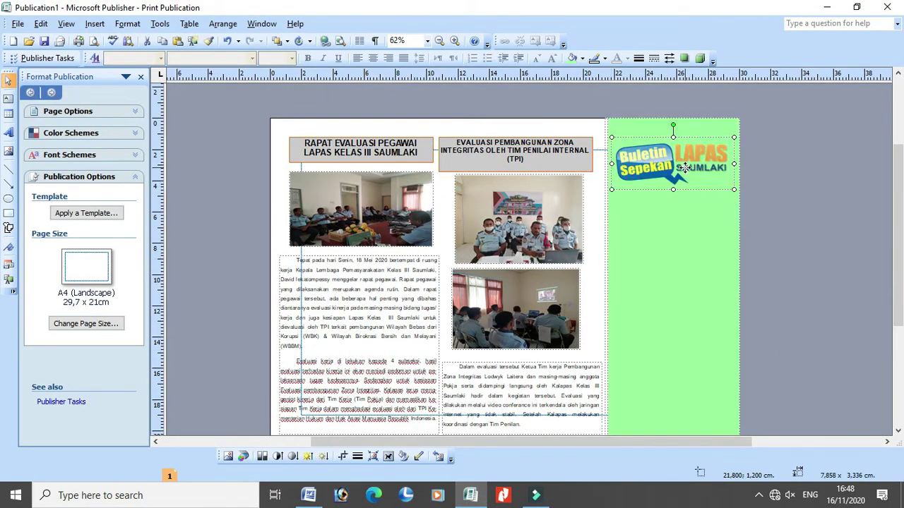
{"action": "left_click", "coordinate": [788, 188]}
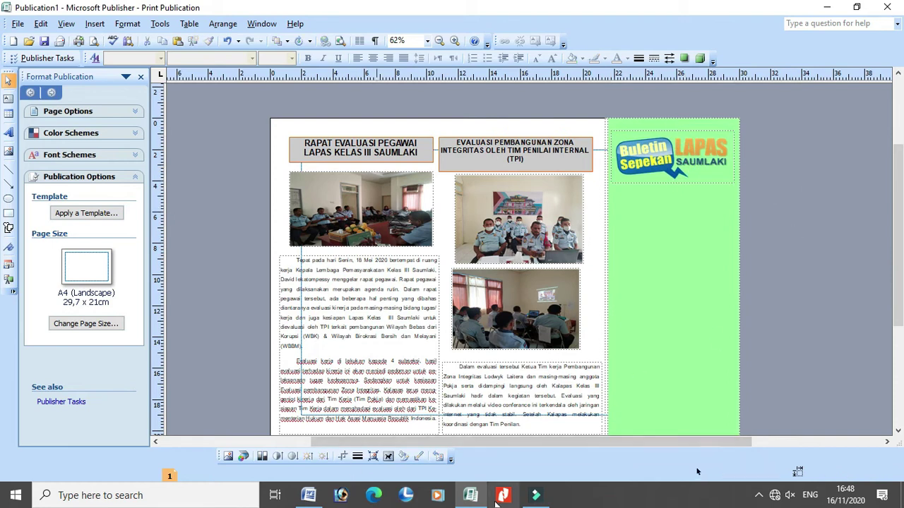
Step: Return to the Word document and copy the red-bordered quote text box beginning "Tetap optimis"
{"action": "left_click", "coordinate": [477, 496]}
{"action": "scroll", "coordinate": [307, 363], "scroll_direction": "down", "scroll_amount": 4}
{"action": "scroll", "coordinate": [314, 325], "scroll_direction": "up", "scroll_amount": 3}
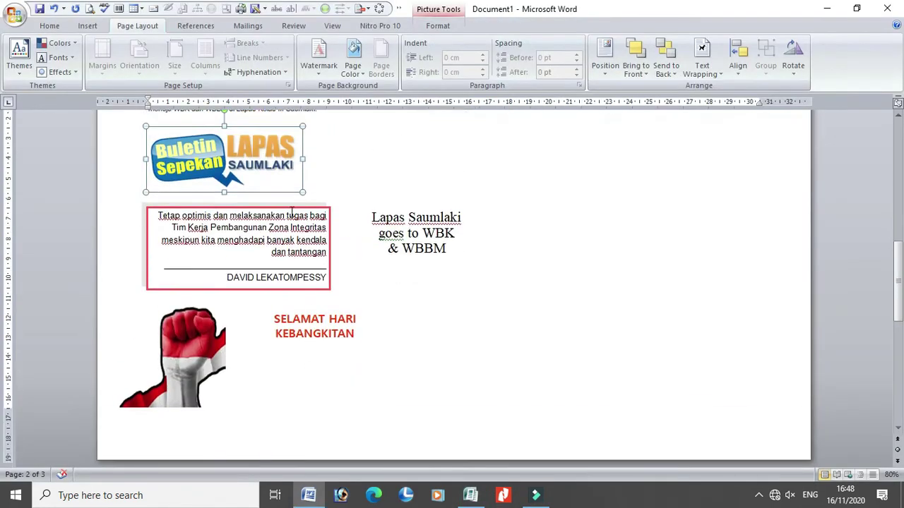
{"action": "left_click", "coordinate": [292, 209]}
{"action": "right_click", "coordinate": [294, 206]}
{"action": "left_click", "coordinate": [299, 226]}
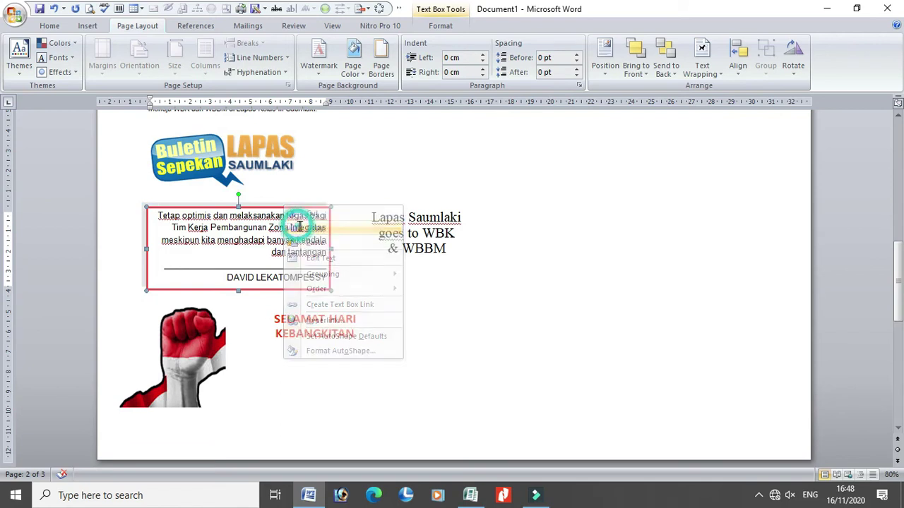
Step: Switch to Publisher, paste the quote text box and place it below the logo in the green column
{"action": "left_click", "coordinate": [502, 494]}
{"action": "right_click", "coordinate": [745, 206]}
{"action": "left_click", "coordinate": [833, 230]}
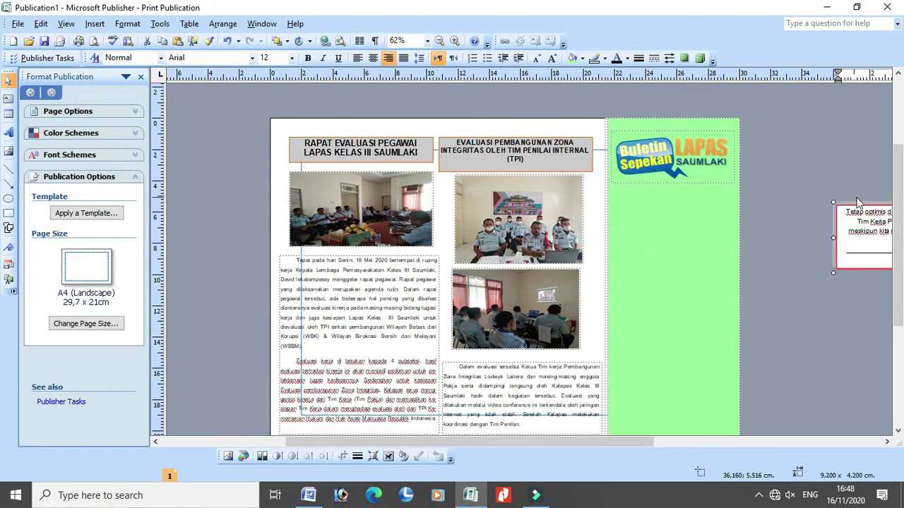
{"action": "left_click_drag", "start_coordinate": [874, 205], "coordinate": [649, 203]}
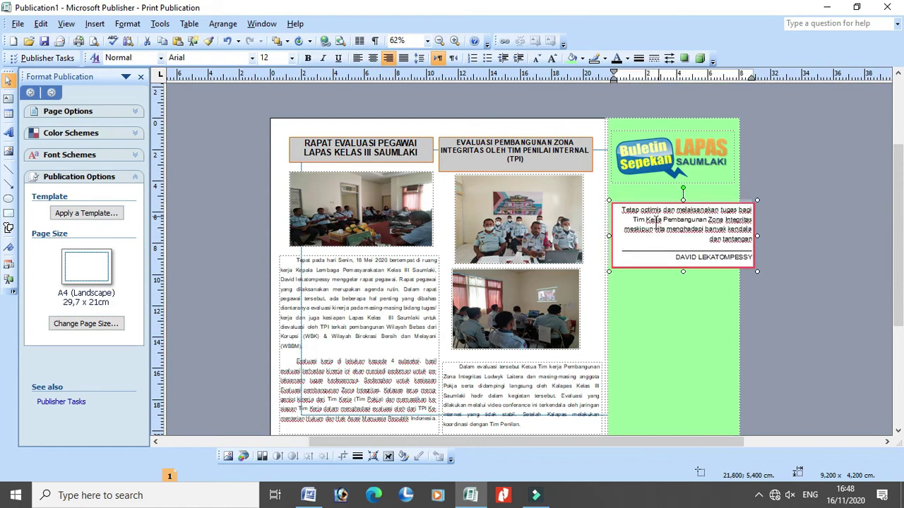
Step: Narrow the quote box to 8 cm to fit the green column and remove the rule above the signatory's name
{"action": "left_click_drag", "start_coordinate": [757, 235], "coordinate": [737, 235]}
{"action": "left_click_drag", "start_coordinate": [607, 235], "coordinate": [614, 236]}
{"action": "left_click_drag", "start_coordinate": [711, 205], "coordinate": [711, 209]}
{"action": "double_click", "coordinate": [712, 259]}
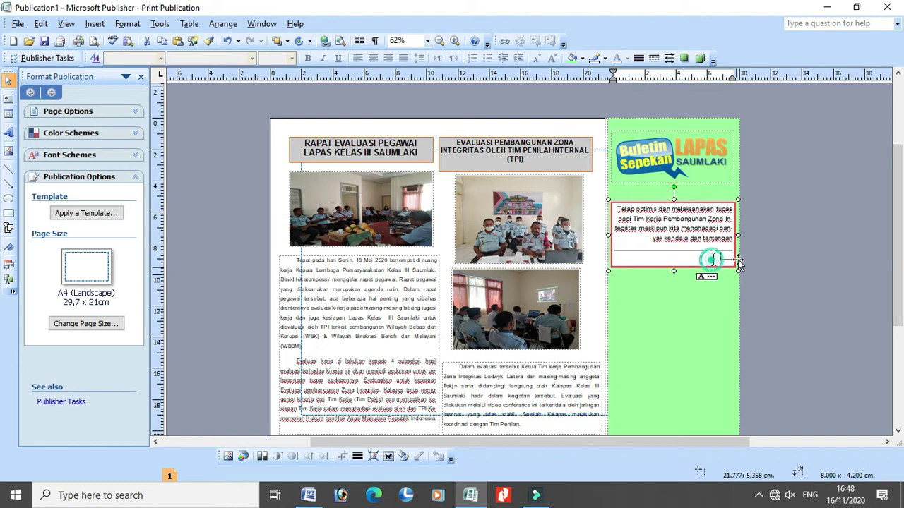
{"action": "left_click", "coordinate": [782, 269]}
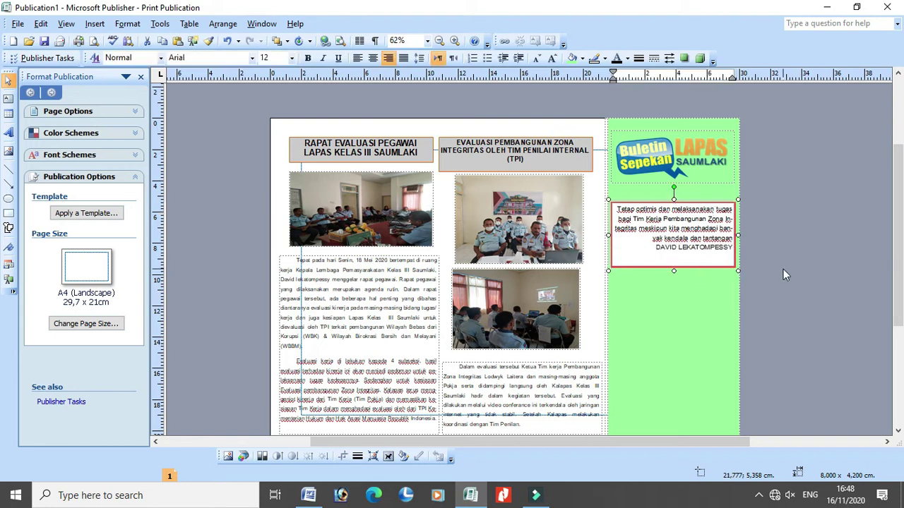
{"action": "left_click", "coordinate": [682, 277]}
Step: Switch to the Word document and copy the red-and-white fist picture
{"action": "scroll", "coordinate": [713, 254], "scroll_direction": "down", "scroll_amount": 1}
{"action": "scroll", "coordinate": [773, 249], "scroll_direction": "down", "scroll_amount": 1}
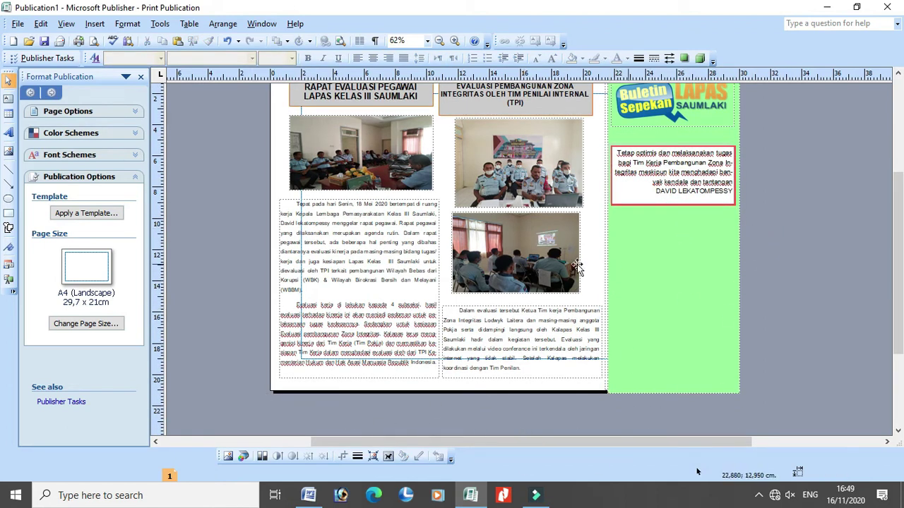
{"action": "left_click", "coordinate": [313, 504]}
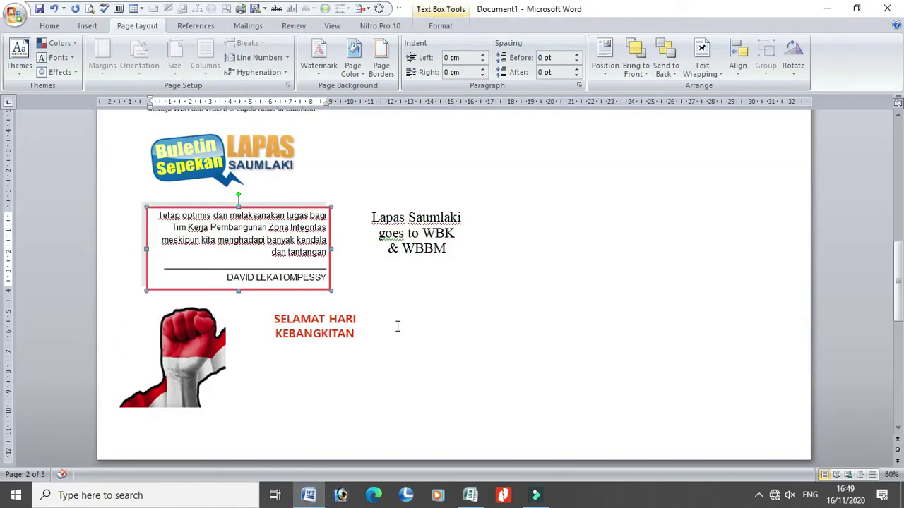
{"action": "scroll", "coordinate": [398, 327], "scroll_direction": "down", "scroll_amount": 2}
{"action": "right_click", "coordinate": [182, 275]}
{"action": "left_click", "coordinate": [221, 297]}
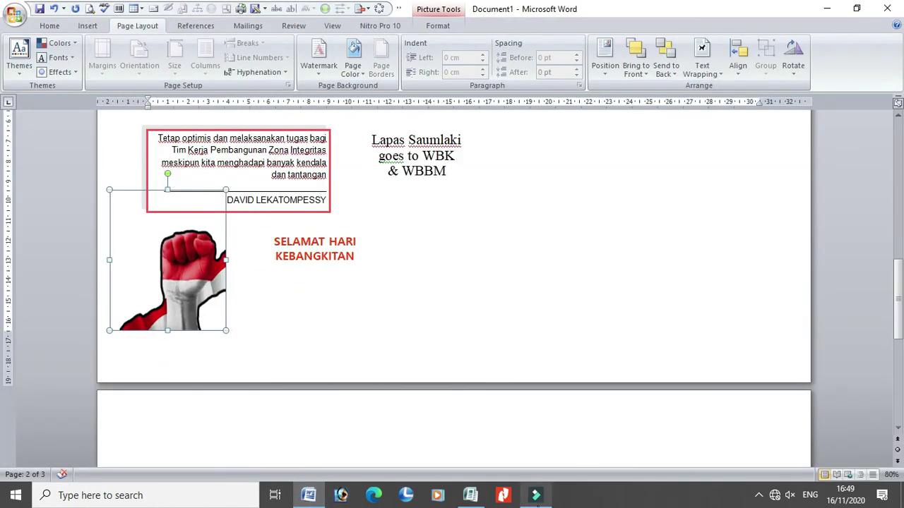
Step: Paste the fist picture into the Publisher page, place it below the quote box and reduce its height to about 5.5 cm
{"action": "left_click", "coordinate": [470, 497]}
{"action": "right_click", "coordinate": [718, 172]}
{"action": "right_click", "coordinate": [783, 138]}
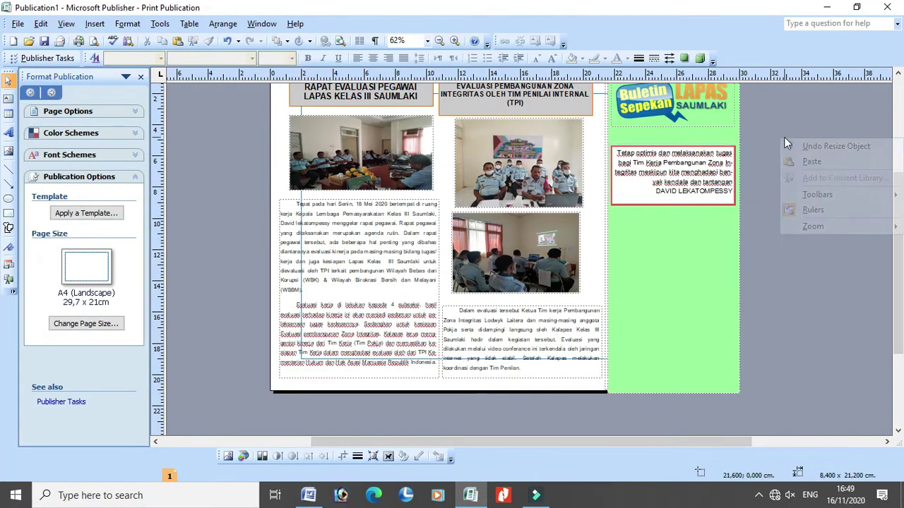
{"action": "left_click", "coordinate": [811, 161]}
{"action": "left_click_drag", "start_coordinate": [720, 332], "coordinate": [713, 307]}
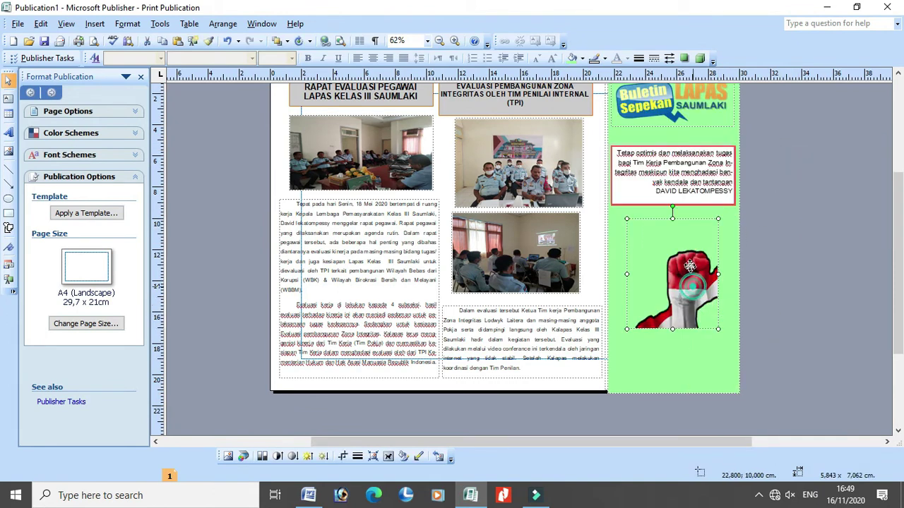
{"action": "left_click_drag", "start_coordinate": [690, 266], "coordinate": [687, 257]}
{"action": "left_click_drag", "start_coordinate": [665, 187], "coordinate": [679, 300]}
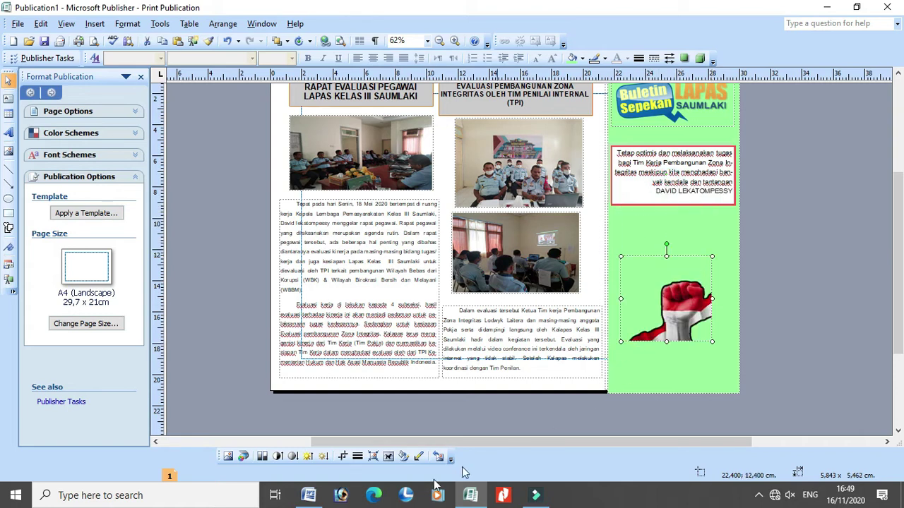
Step: Return to the Word document and copy the red "SELAMAT HARI KEBANGKITAN" text box
{"action": "left_click", "coordinate": [309, 495]}
{"action": "left_click", "coordinate": [301, 261]}
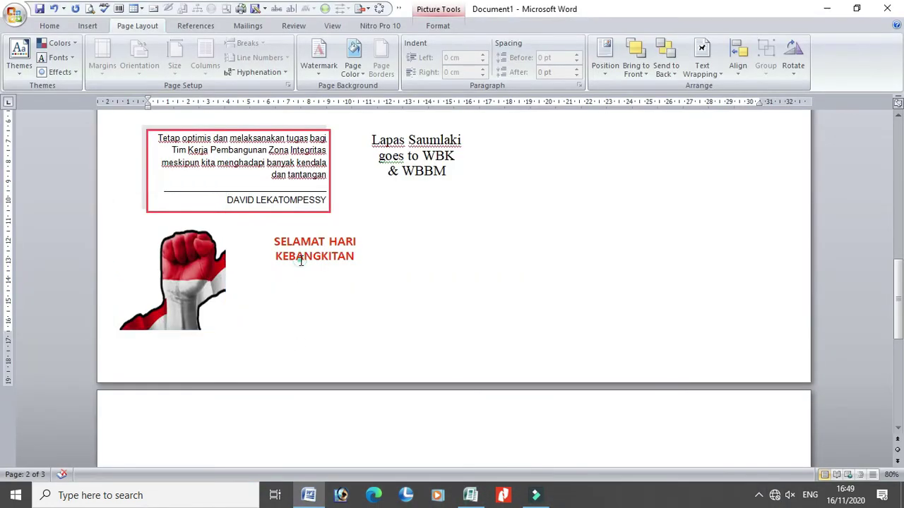
{"action": "key", "text": "Escape"}
{"action": "left_click", "coordinate": [331, 357]}
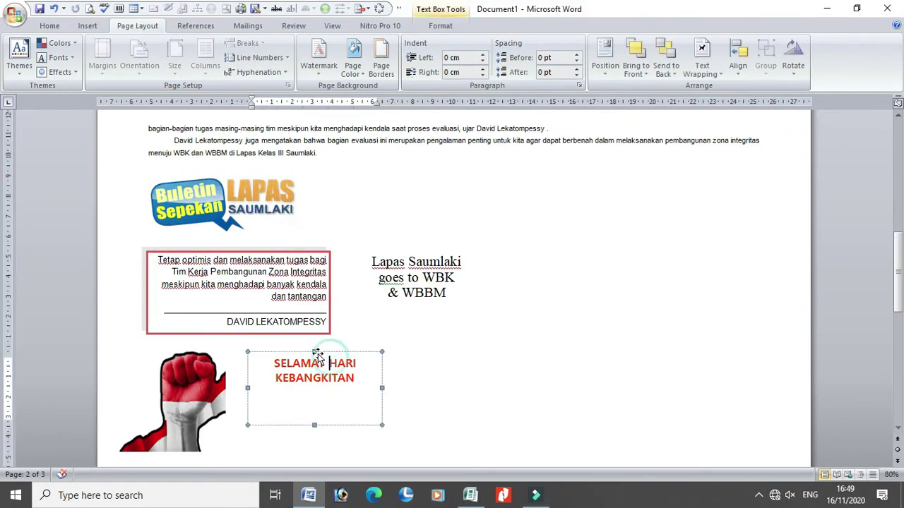
{"action": "right_click", "coordinate": [319, 352]}
{"action": "left_click", "coordinate": [347, 221]}
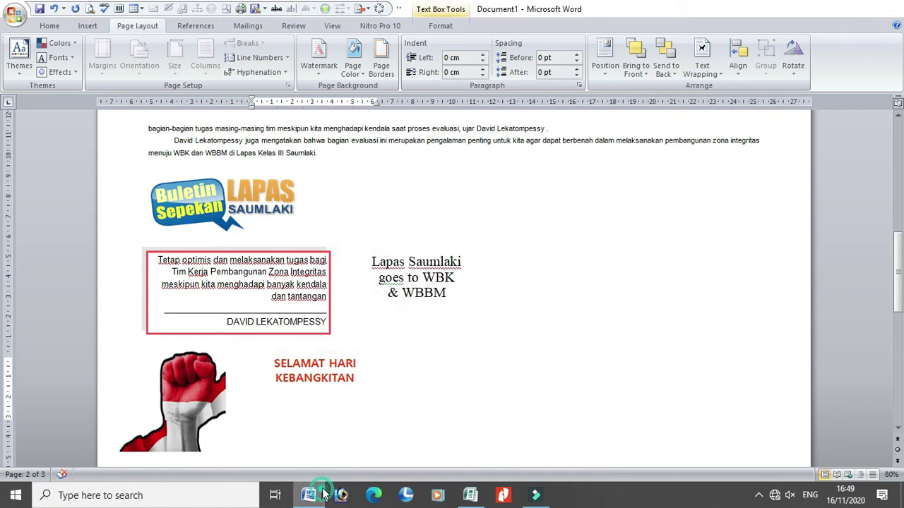
Step: Paste the "SELAMAT HARI KEBANGKITAN" text box into the Publisher page and place it below the fist picture in the green column
{"action": "left_click", "coordinate": [308, 495]}
{"action": "left_click", "coordinate": [471, 495]}
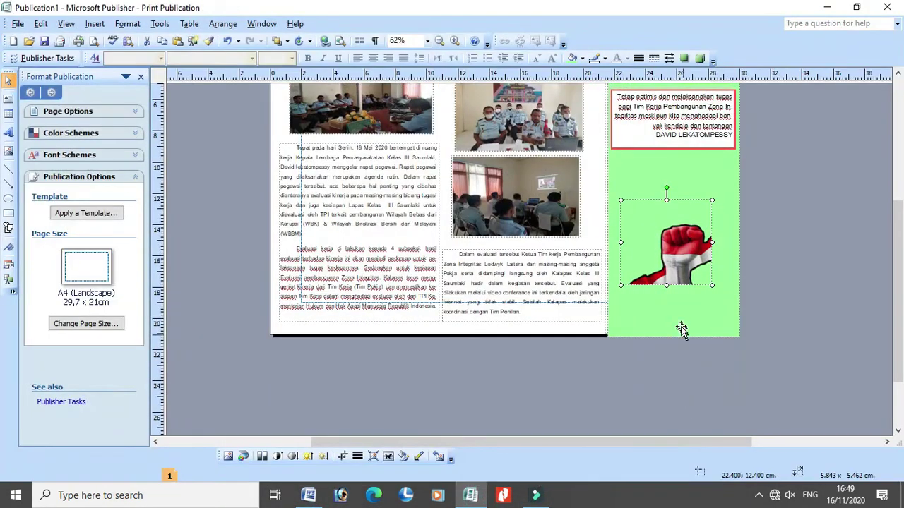
{"action": "right_click", "coordinate": [682, 326]}
{"action": "left_click", "coordinate": [759, 176]}
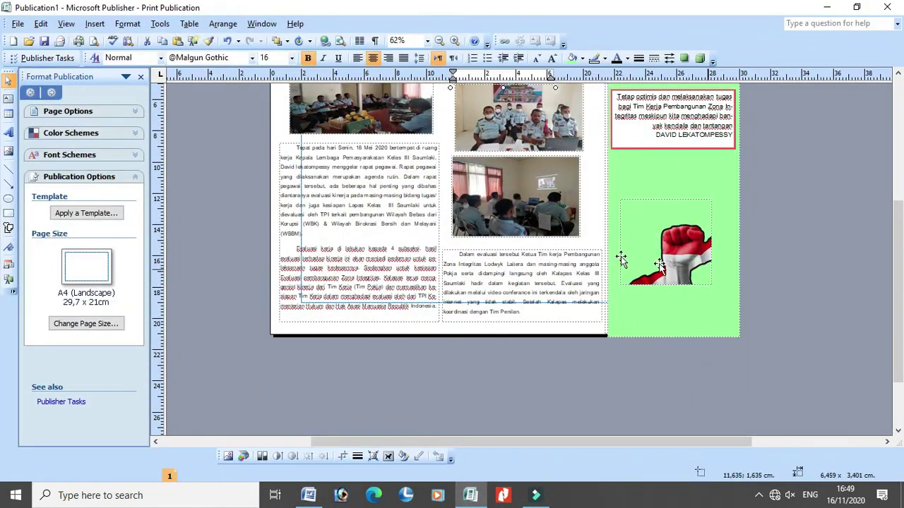
{"action": "scroll", "coordinate": [675, 261], "scroll_direction": "up", "scroll_amount": 2}
{"action": "left_click", "coordinate": [574, 149]}
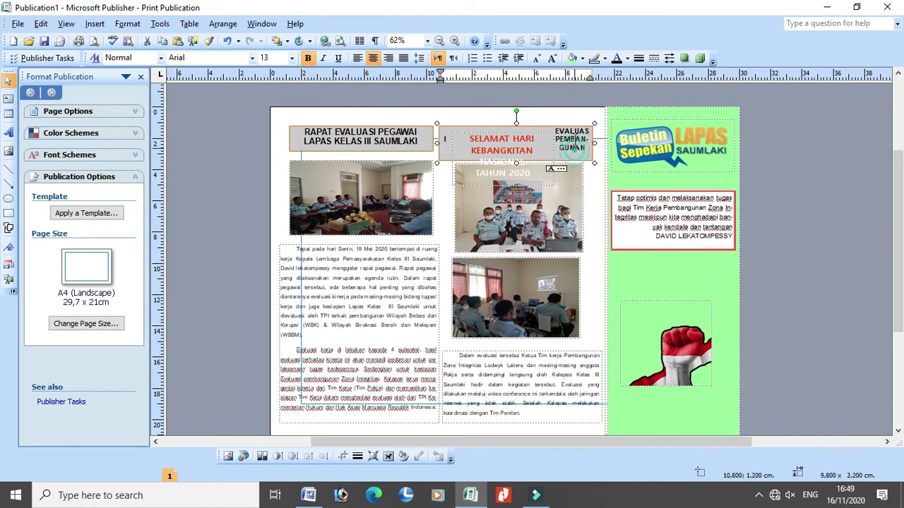
{"action": "left_click_drag", "start_coordinate": [465, 140], "coordinate": [639, 401]}
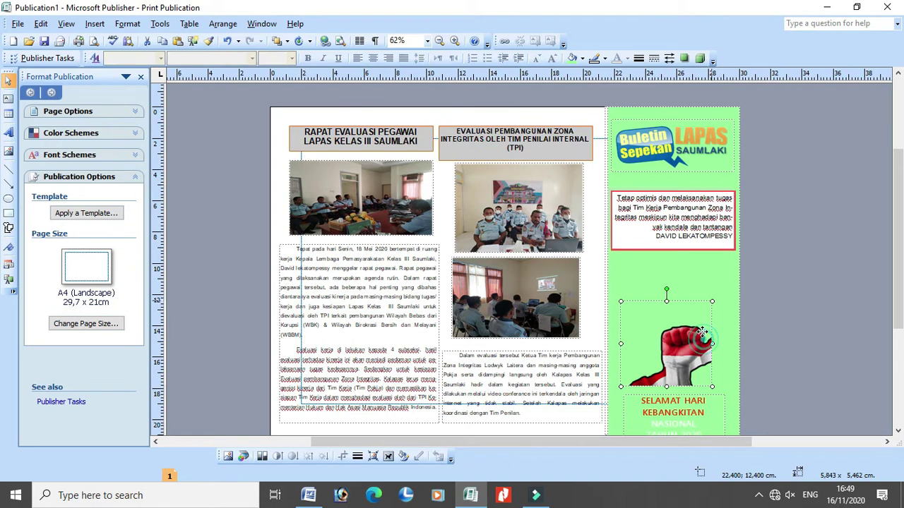
Step: Move the fist picture up closer to the quote box and bring the greeting text box up beneath it
{"action": "left_click_drag", "start_coordinate": [704, 326], "coordinate": [696, 302]}
{"action": "left_click", "coordinate": [679, 400]}
{"action": "left_click_drag", "start_coordinate": [676, 400], "coordinate": [713, 395]}
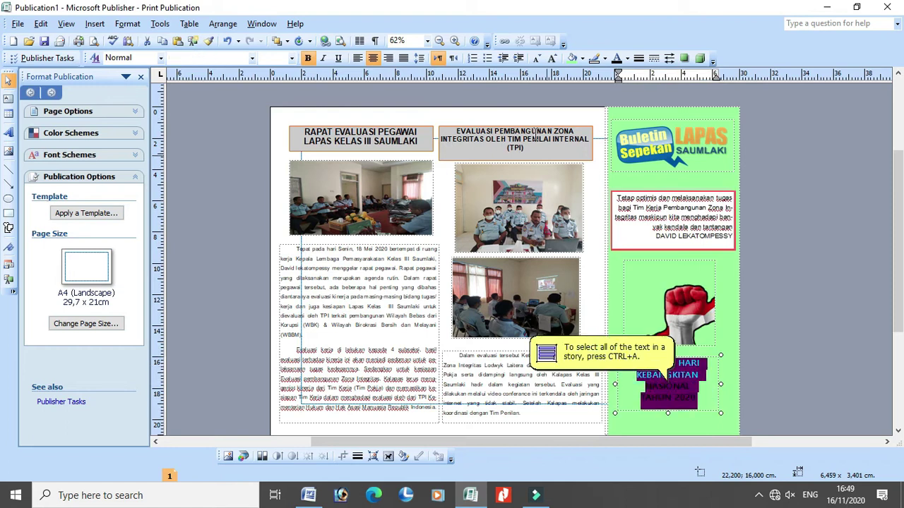
Step: Color all of the greeting text red with a standard color and nudge its box up against the fist picture
{"action": "left_click", "coordinate": [628, 60]}
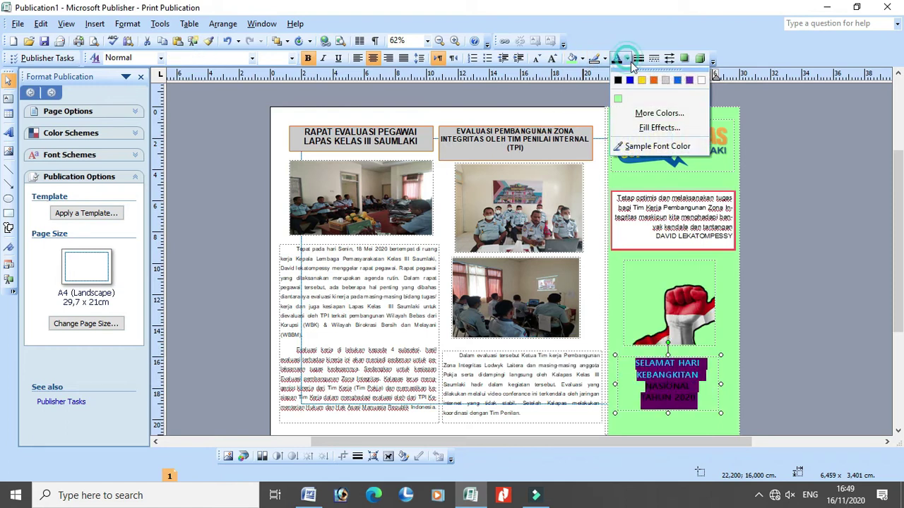
{"action": "left_click", "coordinate": [651, 111]}
{"action": "left_click", "coordinate": [412, 221]}
{"action": "left_click", "coordinate": [425, 247]}
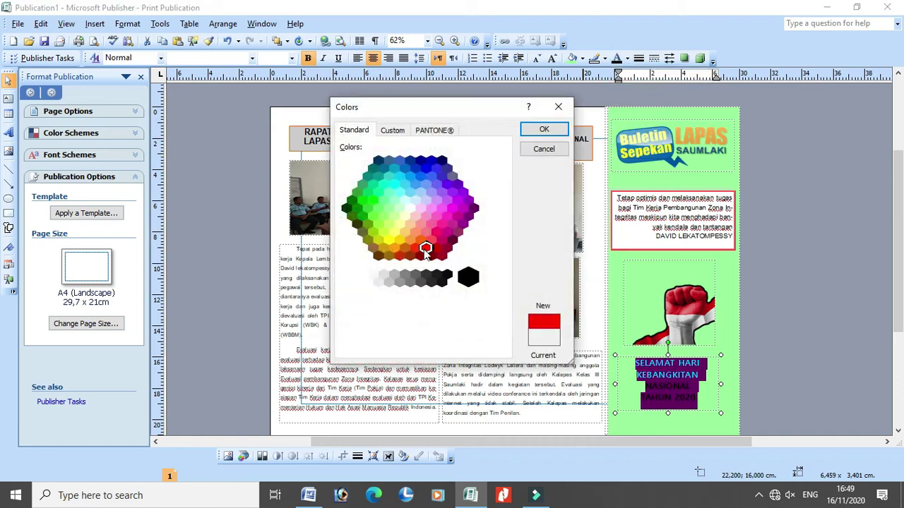
{"action": "left_click", "coordinate": [563, 131]}
{"action": "left_click", "coordinate": [686, 361]}
{"action": "left_click_drag", "start_coordinate": [687, 360], "coordinate": [690, 360]}
{"action": "left_click", "coordinate": [774, 343]}
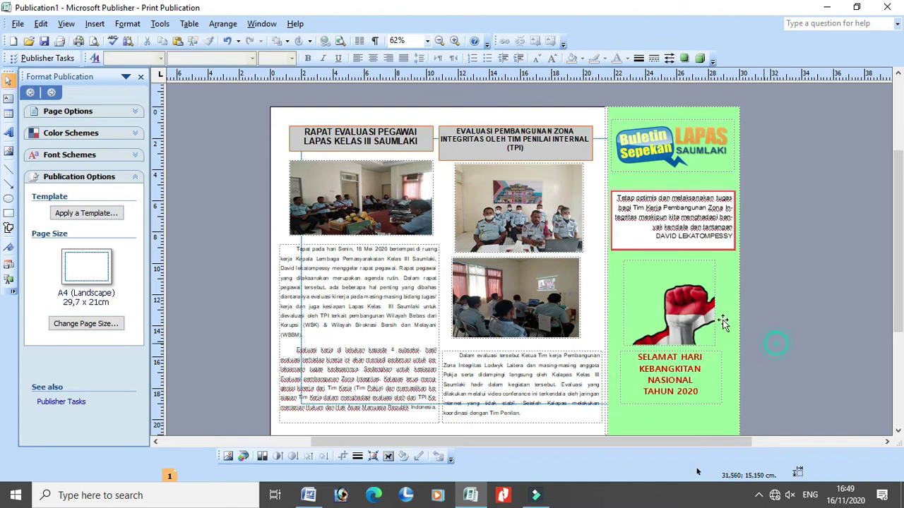
{"action": "scroll", "coordinate": [703, 292], "scroll_direction": "up", "scroll_amount": 1}
{"action": "scroll", "coordinate": [432, 202], "scroll_direction": "down", "scroll_amount": 2}
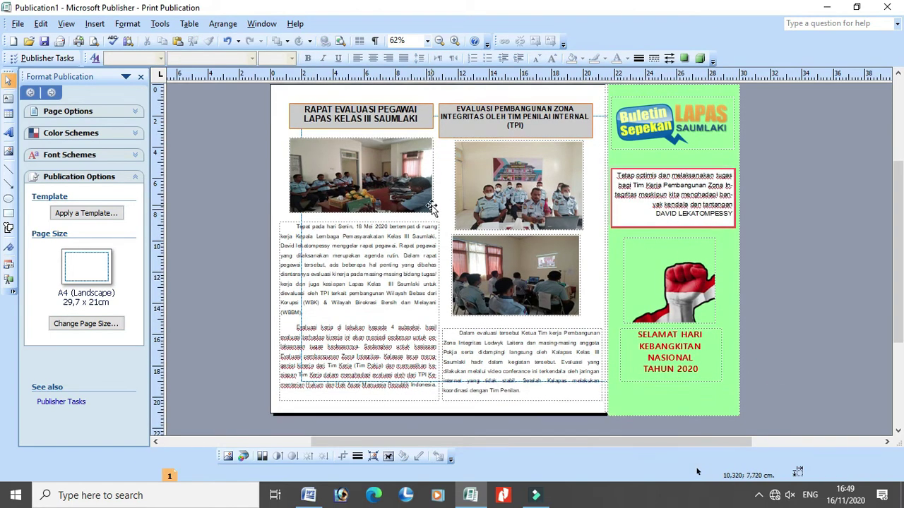
{"action": "scroll", "coordinate": [432, 204], "scroll_direction": "up", "scroll_amount": 1}
{"action": "scroll", "coordinate": [569, 282], "scroll_direction": "down", "scroll_amount": 1}
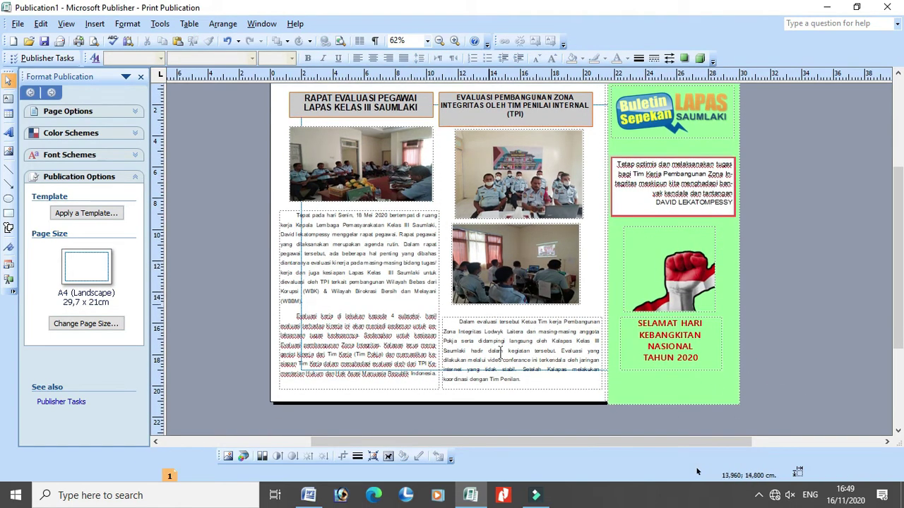
{"action": "scroll", "coordinate": [282, 218], "scroll_direction": "up", "scroll_amount": 1}
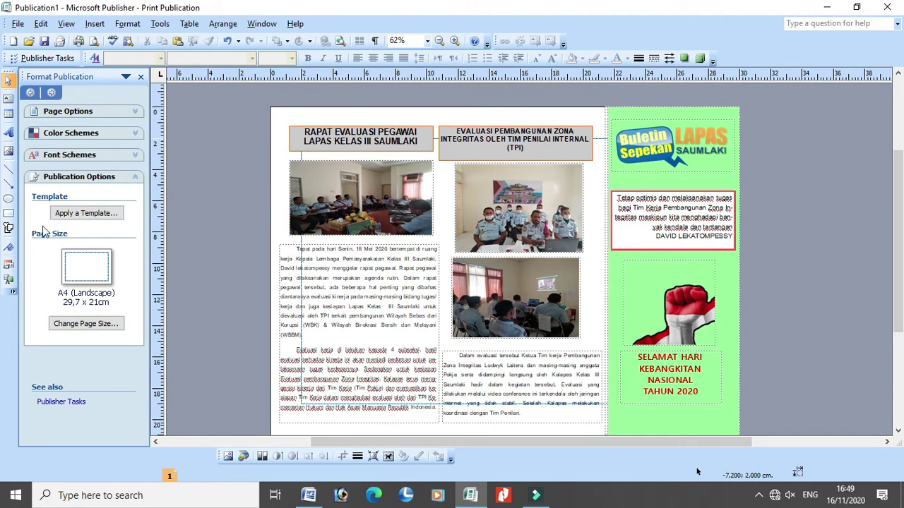
Step: Draw a right triangle about 12 × 19 cm from the page's left edge across the first article column
{"action": "right_click", "coordinate": [9, 221]}
{"action": "left_click", "coordinate": [8, 229]}
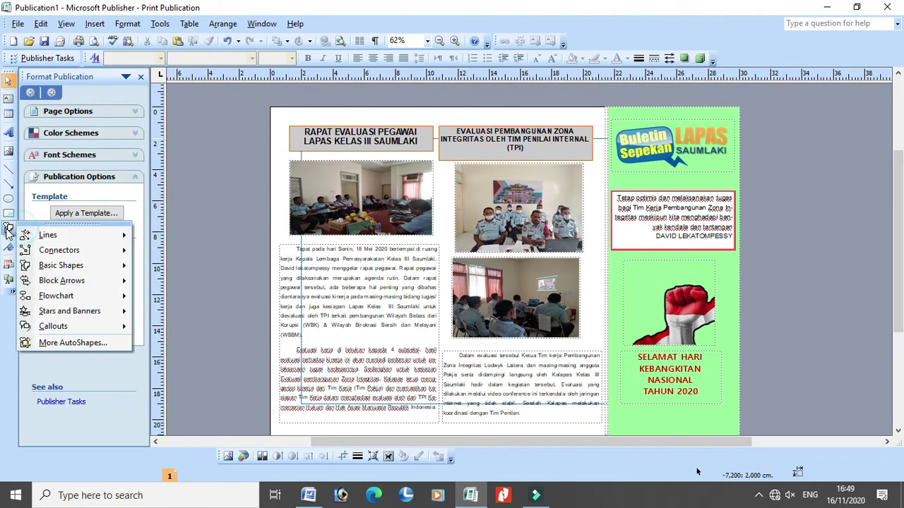
{"action": "left_click", "coordinate": [6, 233]}
{"action": "left_click", "coordinate": [7, 230]}
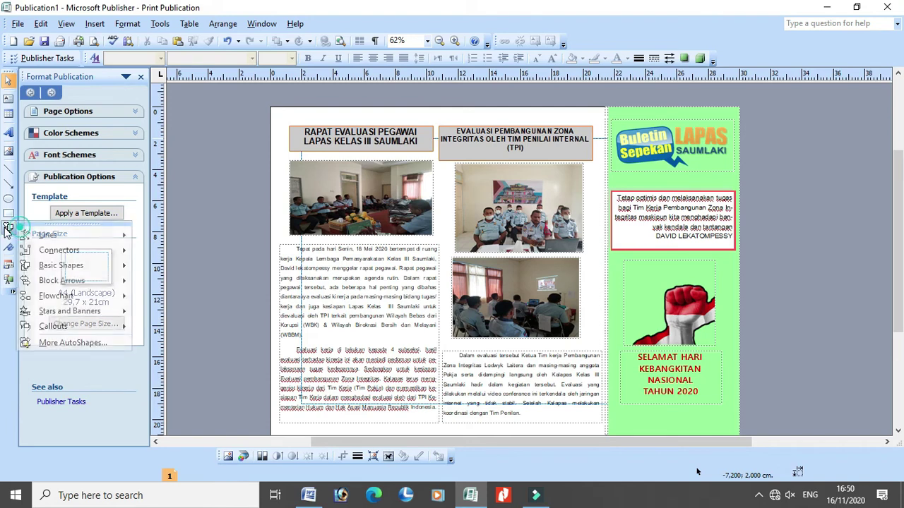
{"action": "mouse_move", "coordinate": [46, 271]}
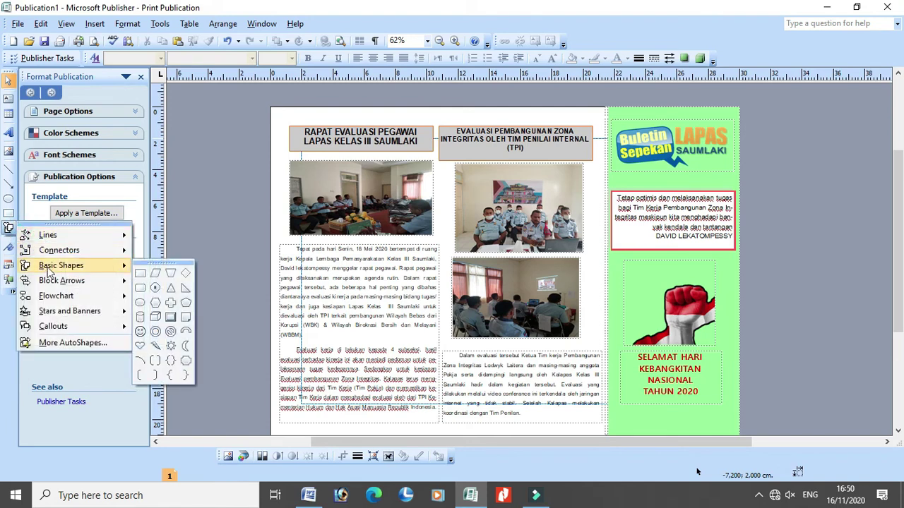
{"action": "left_click", "coordinate": [185, 289]}
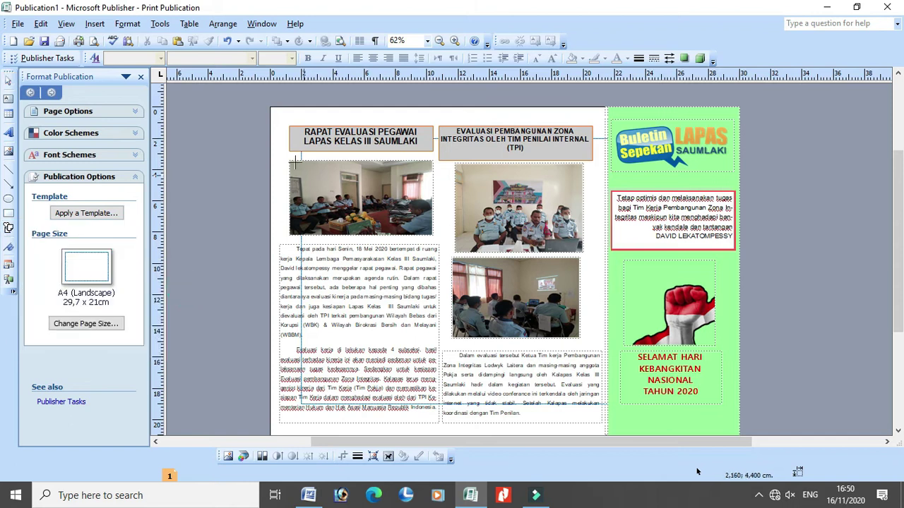
{"action": "left_click_drag", "start_coordinate": [270, 137], "coordinate": [458, 369]}
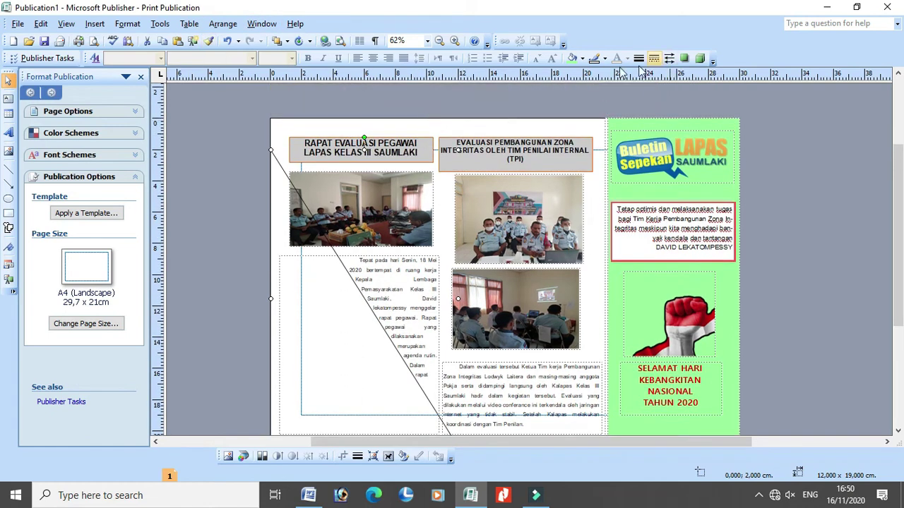
Step: Send the triangle to the back, behind the article text and photos, and fill it with gold
{"action": "left_click", "coordinate": [287, 42]}
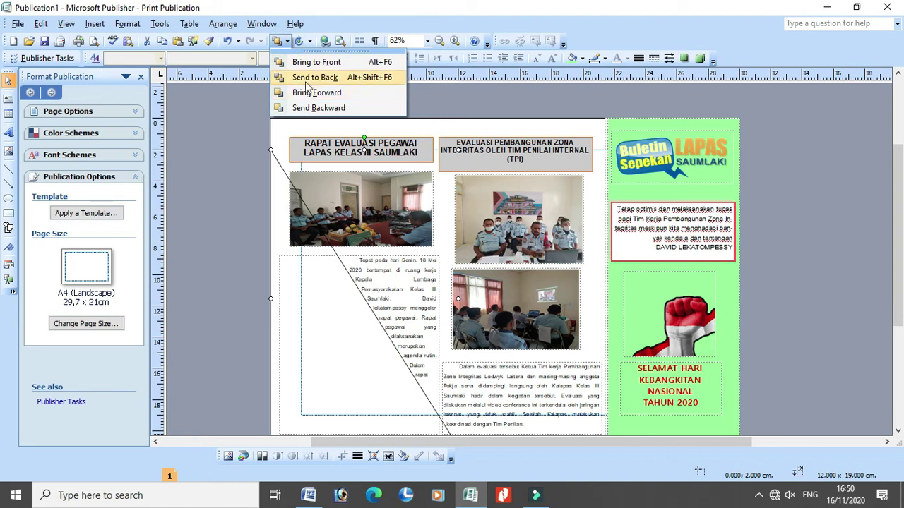
{"action": "left_click", "coordinate": [307, 79]}
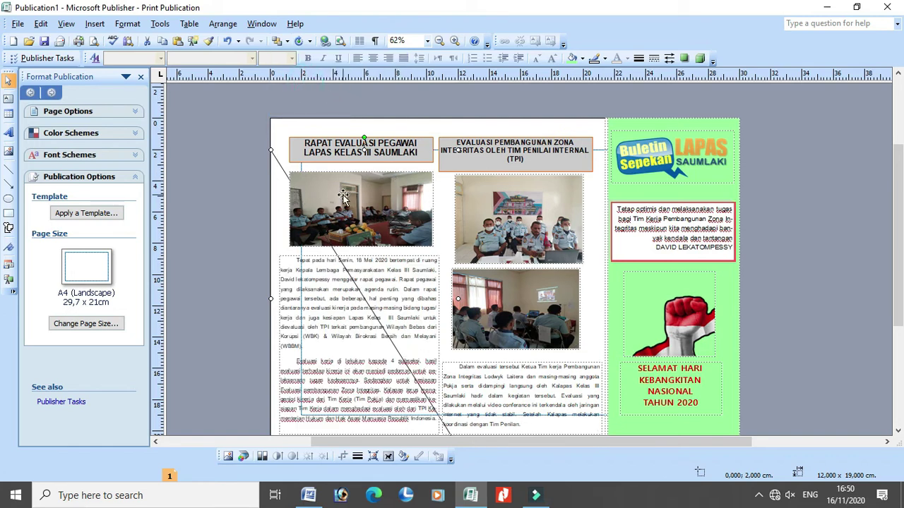
{"action": "left_click", "coordinate": [580, 59]}
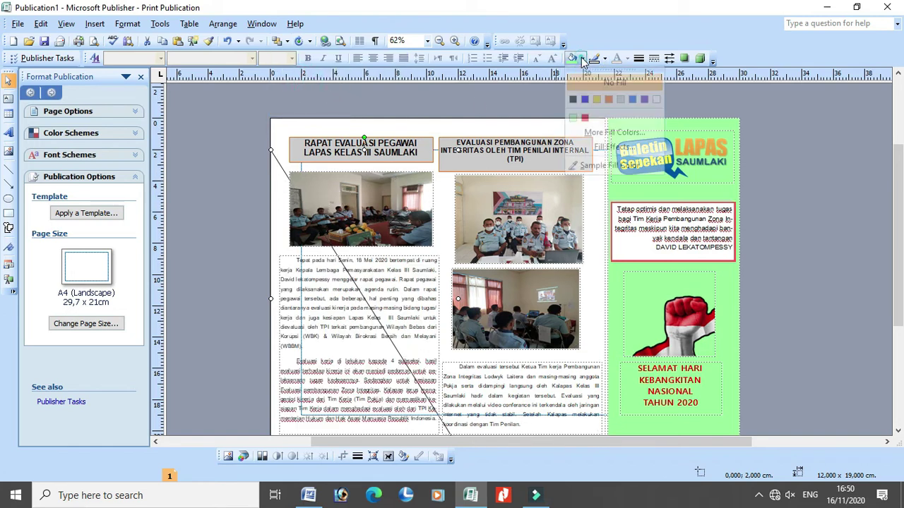
{"action": "left_click", "coordinate": [596, 99]}
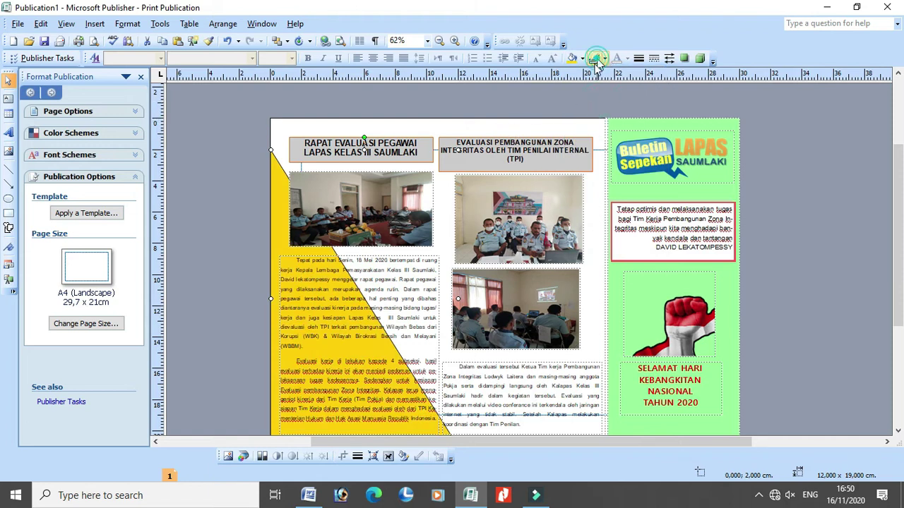
Step: Make the gold triangle's fill semi-transparent in its AutoShape formatting
{"action": "scroll", "coordinate": [504, 260], "scroll_direction": "down", "scroll_amount": 2}
{"action": "scroll", "coordinate": [407, 341], "scroll_direction": "down", "scroll_amount": 2}
{"action": "right_click", "coordinate": [406, 340]}
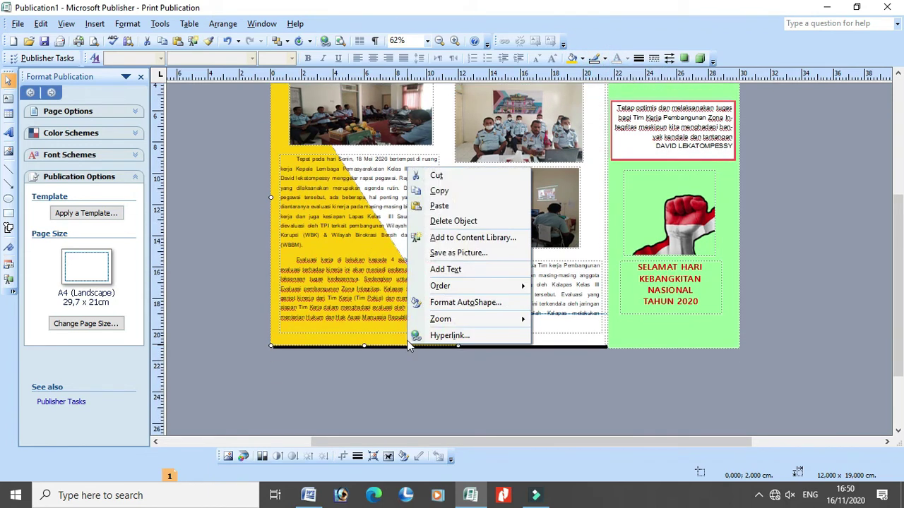
{"action": "left_click", "coordinate": [462, 304]}
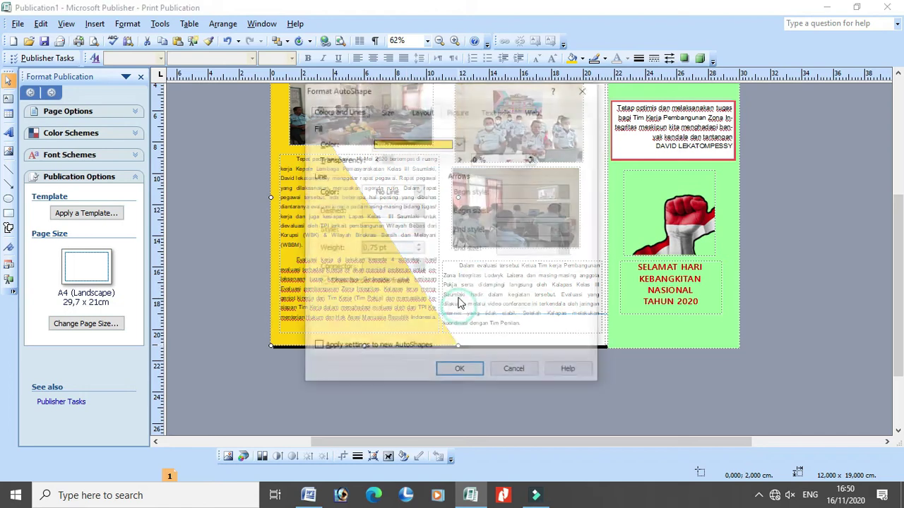
{"action": "left_click_drag", "start_coordinate": [390, 160], "coordinate": [417, 164]}
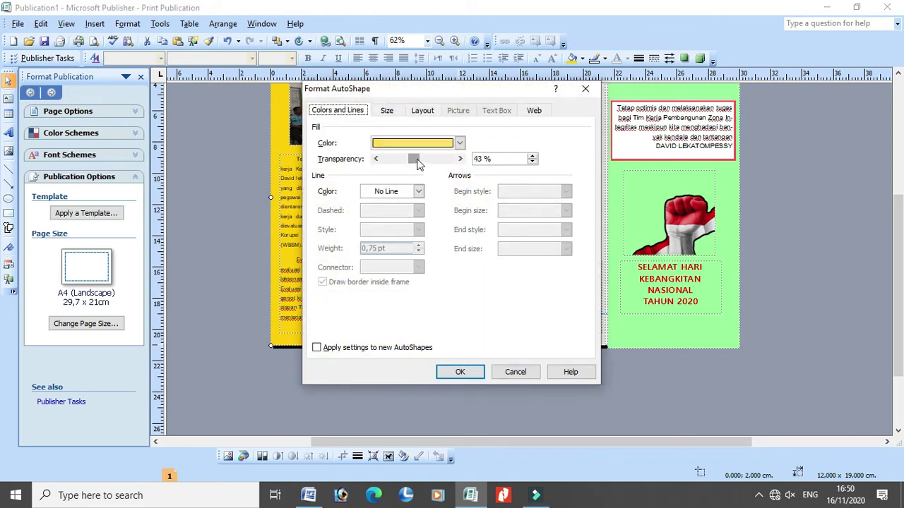
{"action": "double_click", "coordinate": [480, 159]}
{"action": "type", "text": "5"}
{"action": "left_click", "coordinate": [460, 372]}
{"action": "scroll", "coordinate": [400, 369], "scroll_direction": "up", "scroll_amount": 3}
{"action": "scroll", "coordinate": [399, 368], "scroll_direction": "down", "scroll_amount": 1}
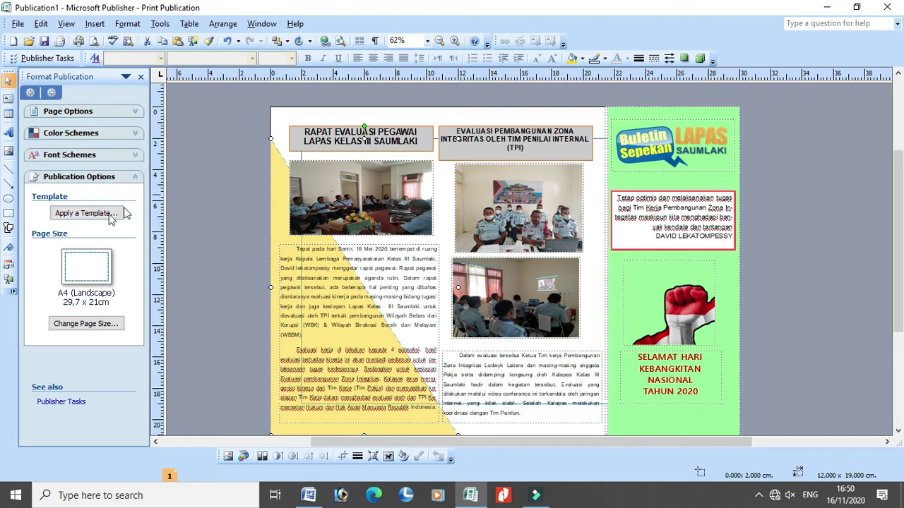
Step: Try the large checker board pattern and the blue water droplet texture as the page background
{"action": "left_click", "coordinate": [127, 23]}
{"action": "left_click", "coordinate": [157, 164]}
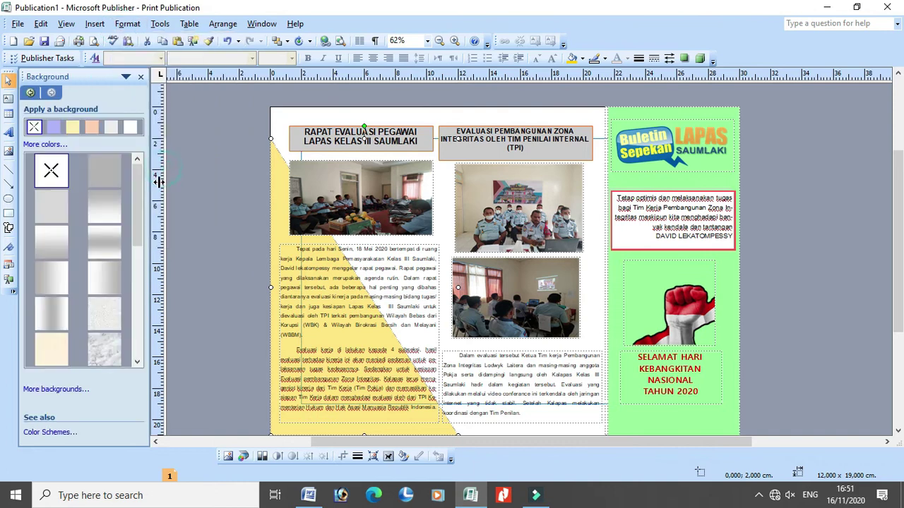
{"action": "left_click_drag", "start_coordinate": [138, 181], "coordinate": [139, 302]}
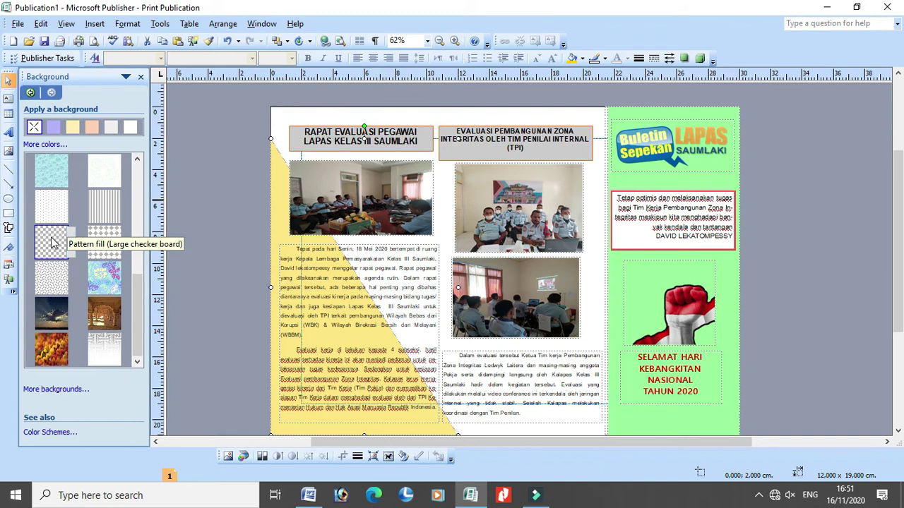
{"action": "left_click", "coordinate": [51, 242]}
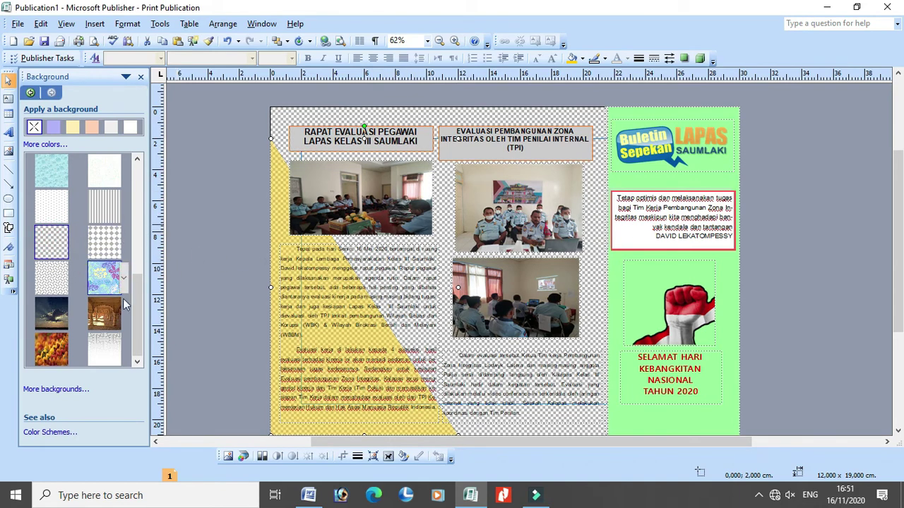
{"action": "left_click_drag", "start_coordinate": [134, 310], "coordinate": [134, 279]}
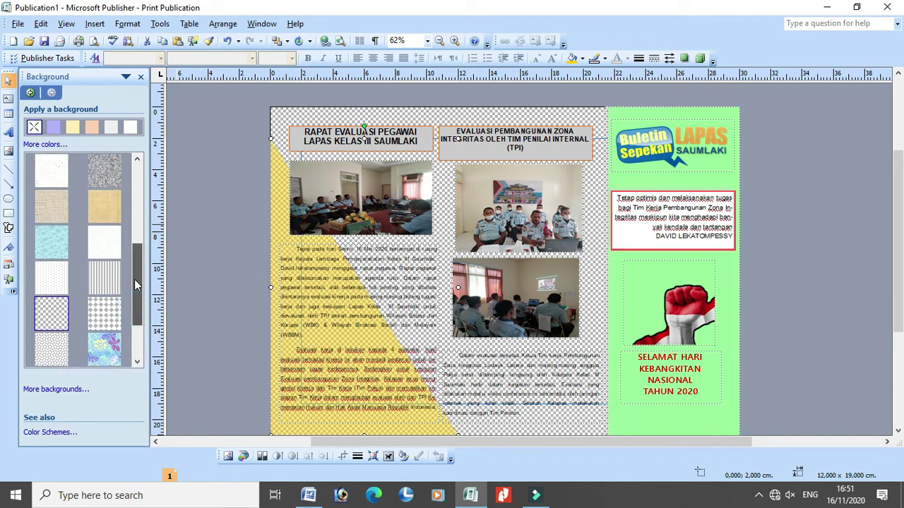
{"action": "left_click", "coordinate": [60, 247]}
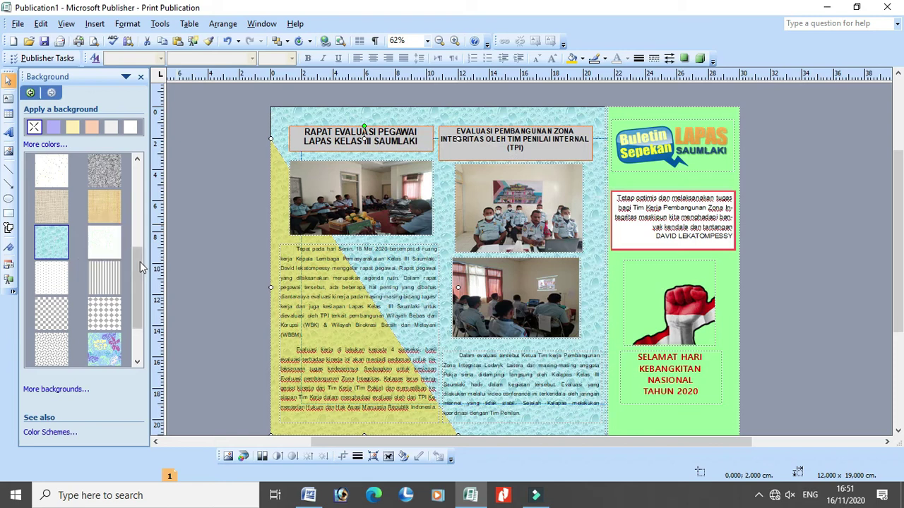
Step: Apply the white speckled paper texture as the page background and deselect the triangle
{"action": "left_click_drag", "start_coordinate": [143, 264], "coordinate": [139, 249]}
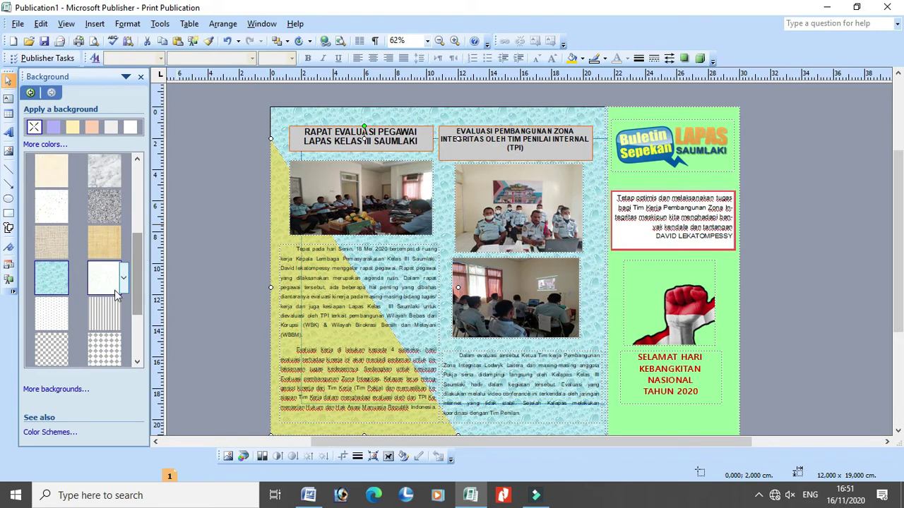
{"action": "scroll", "coordinate": [106, 310], "scroll_direction": "up", "scroll_amount": 1}
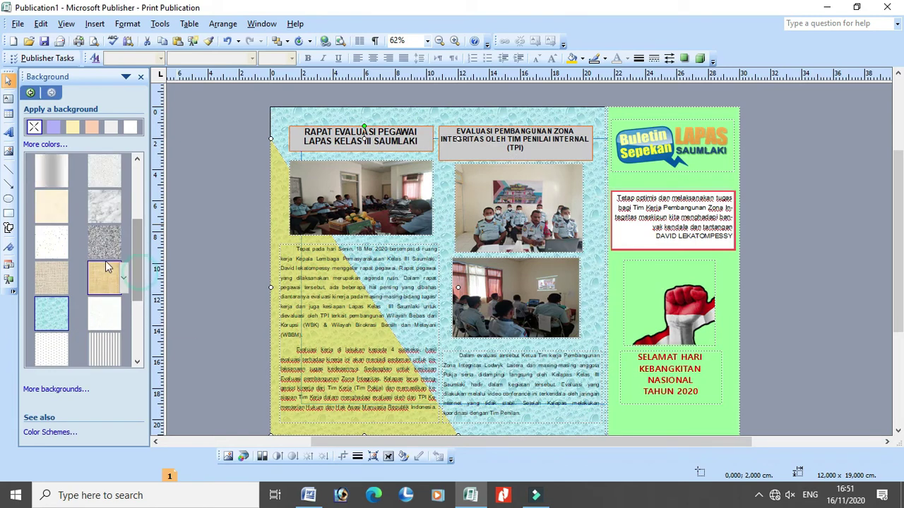
{"action": "left_click", "coordinate": [53, 240]}
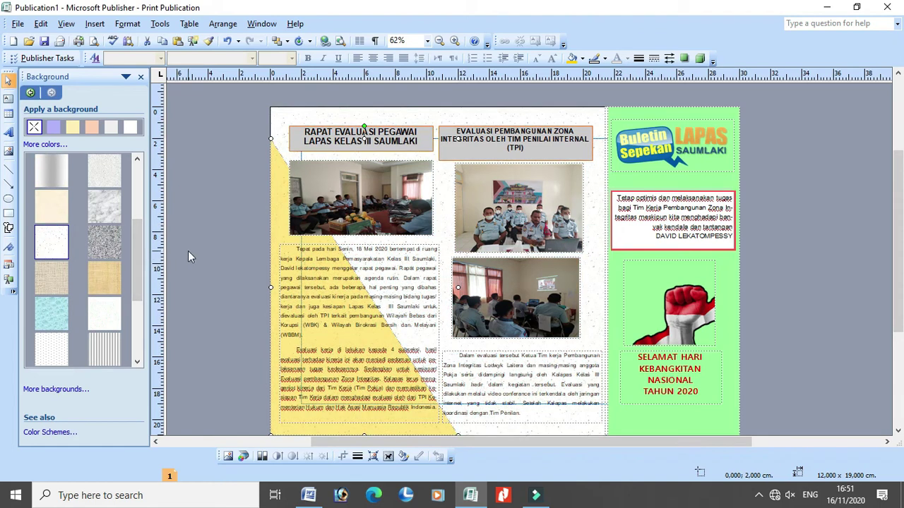
{"action": "mouse_move", "coordinate": [139, 230]}
{"action": "left_mouse_down"}
{"action": "mouse_move", "coordinate": [132, 184]}
{"action": "mouse_move", "coordinate": [134, 224]}
{"action": "left_mouse_up"}
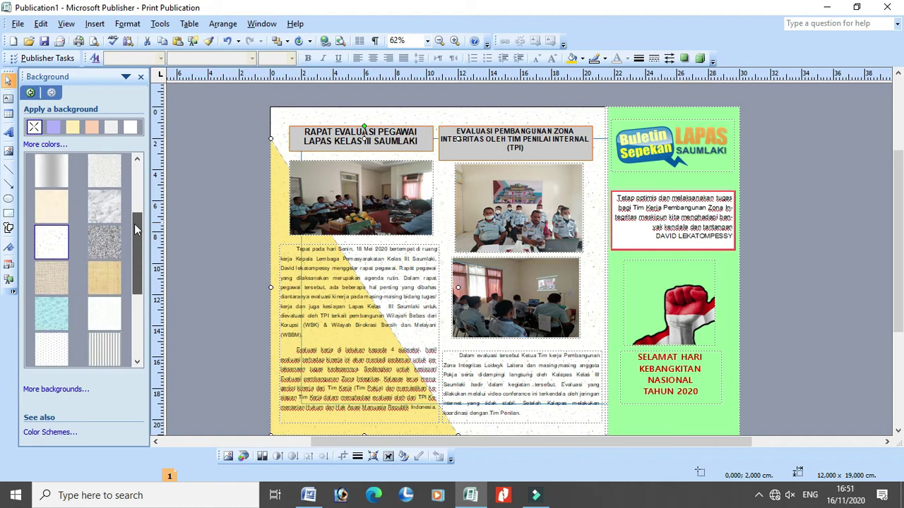
{"action": "scroll", "coordinate": [655, 314], "scroll_direction": "down", "scroll_amount": 3}
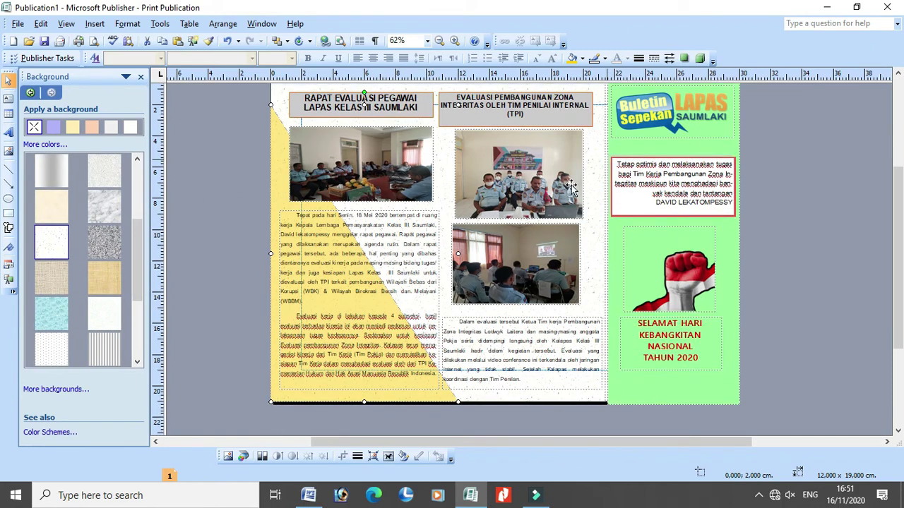
{"action": "scroll", "coordinate": [678, 249], "scroll_direction": "up", "scroll_amount": 2}
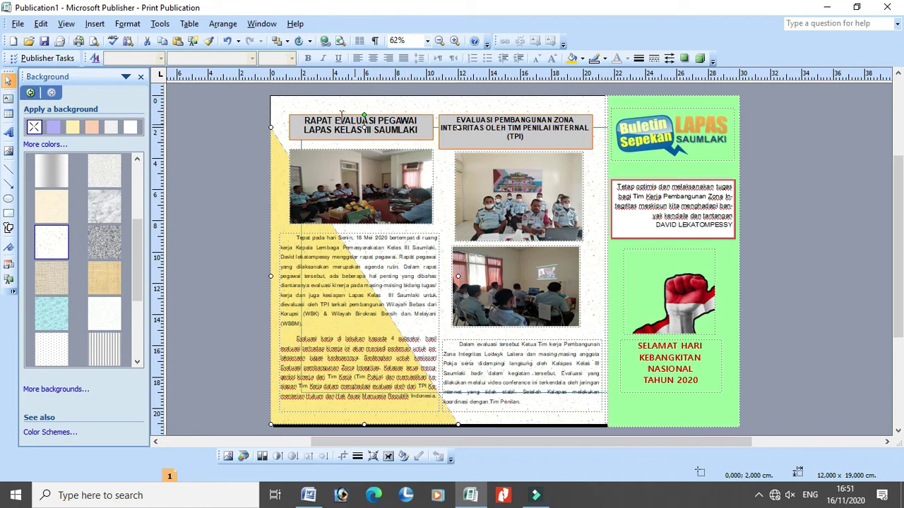
{"action": "left_click", "coordinate": [308, 105]}
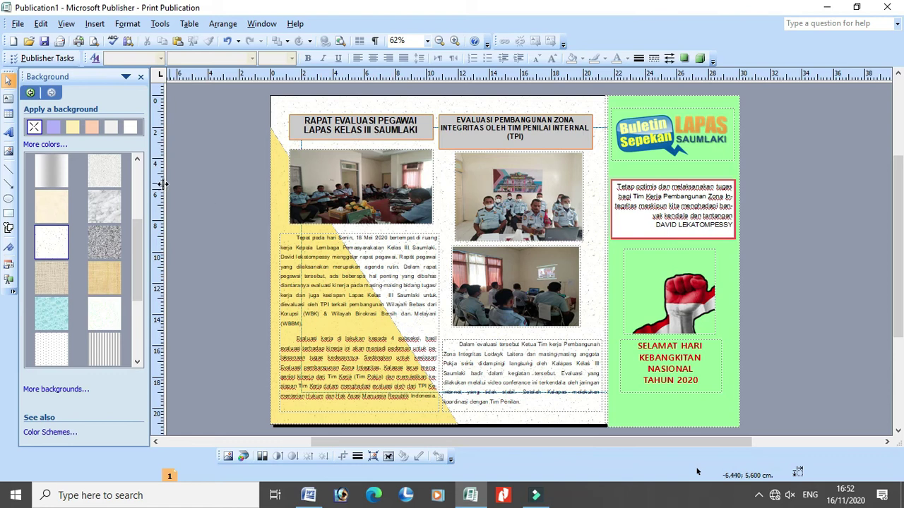
Step: Start saving a copy of the publication as a PDF with the file name BULETIN
{"action": "left_click", "coordinate": [24, 23]}
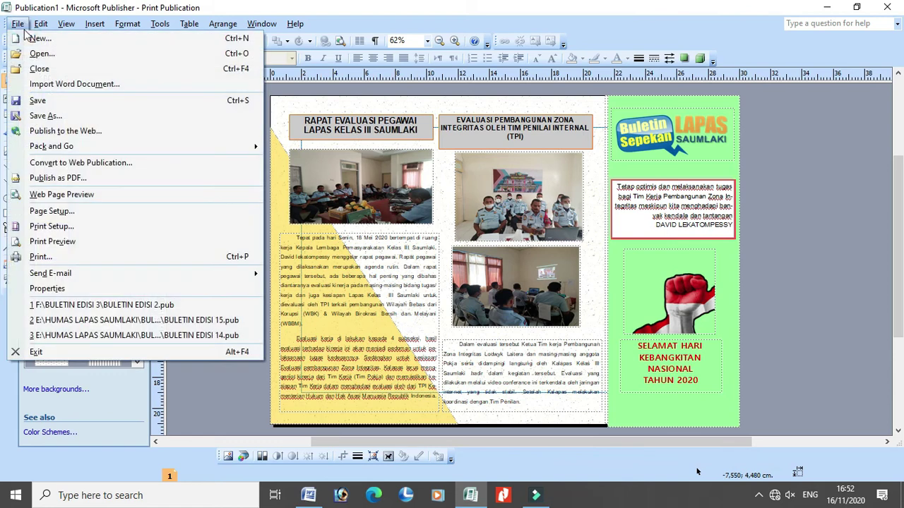
{"action": "left_click", "coordinate": [44, 115]}
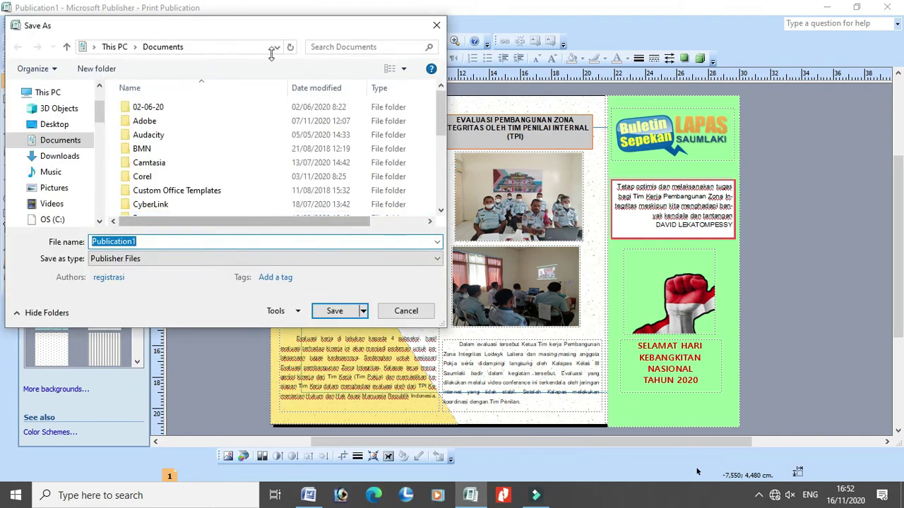
{"action": "left_click", "coordinate": [250, 261]}
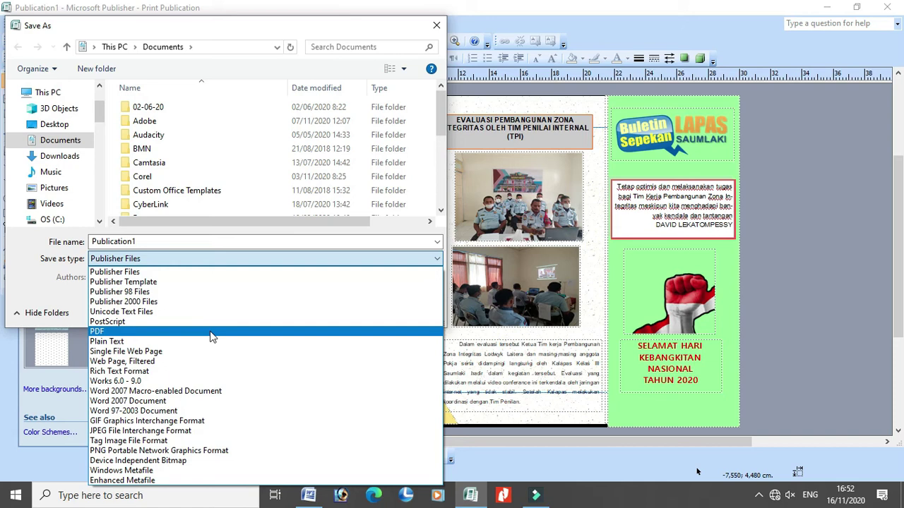
{"action": "left_click", "coordinate": [210, 331]}
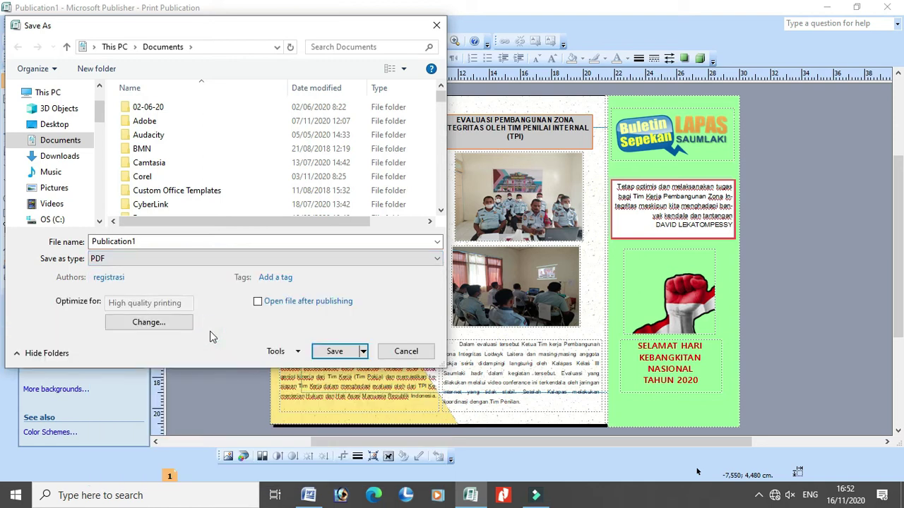
{"action": "left_click", "coordinate": [163, 242]}
{"action": "double_click", "coordinate": [164, 242]}
{"action": "key", "text": "BackSpace"}
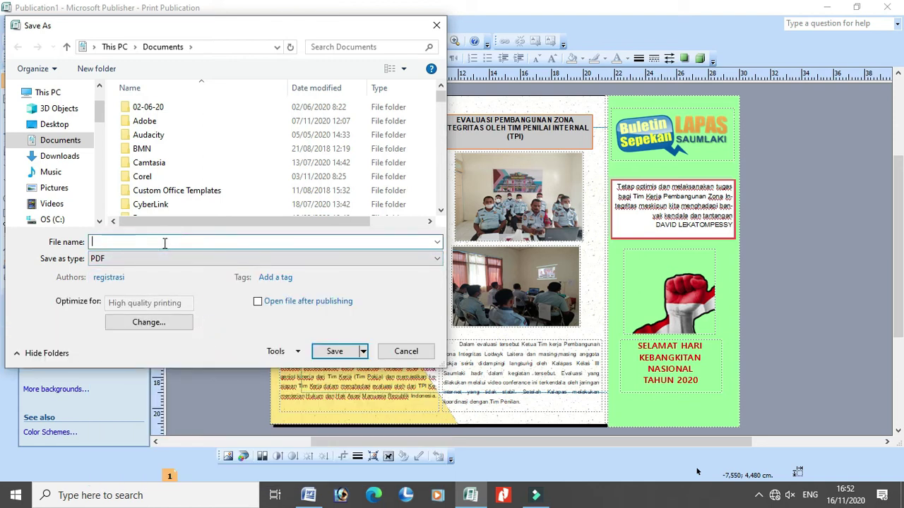
{"action": "type", "text": "B"}
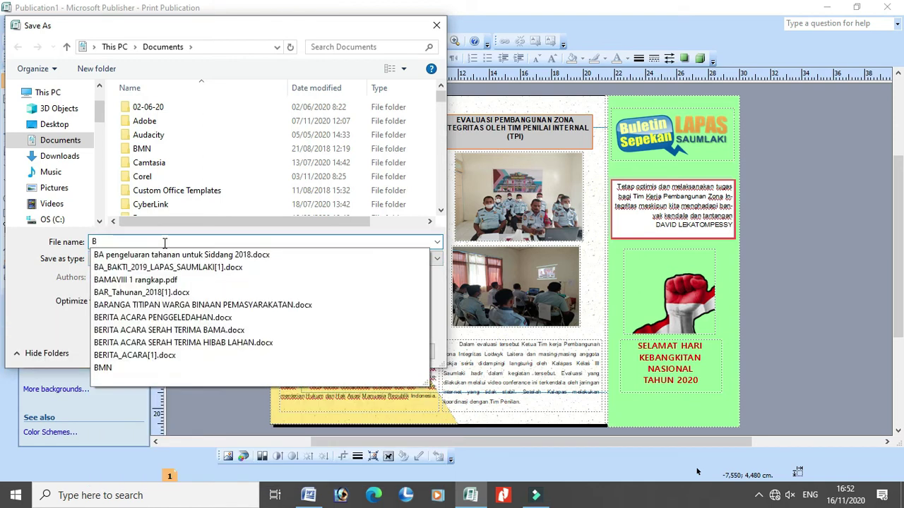
{"action": "type", "text": "UL"}
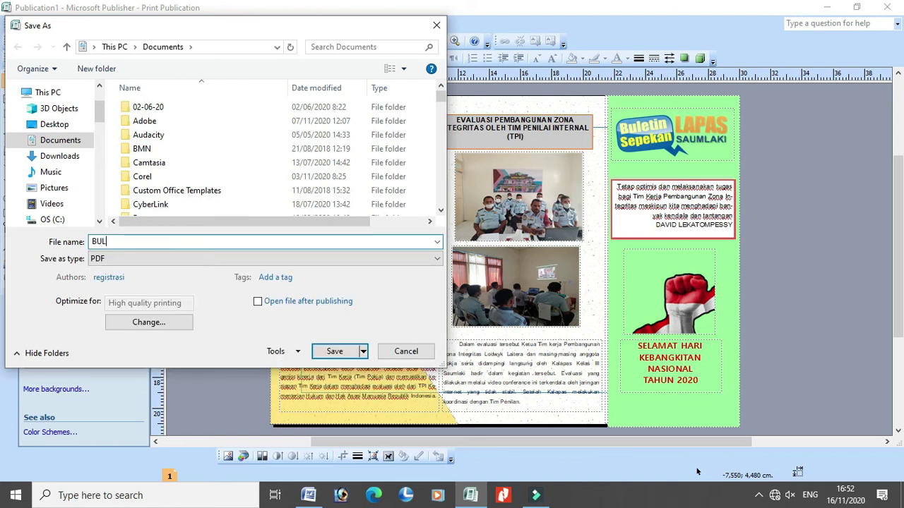
{"action": "type", "text": "ETIN"}
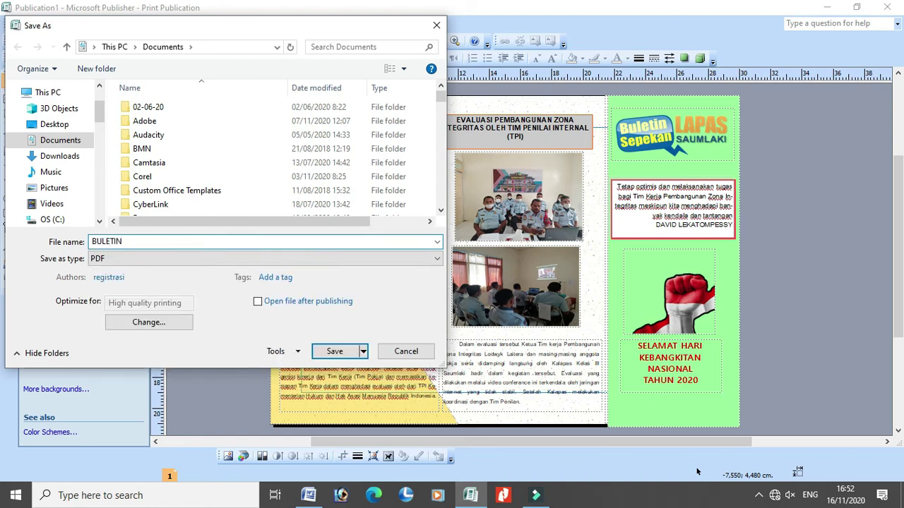
Step: Set the Desktop as the save location and save the PDF optimized for high quality printing
{"action": "left_click_drag", "start_coordinate": [100, 111], "coordinate": [59, 166]}
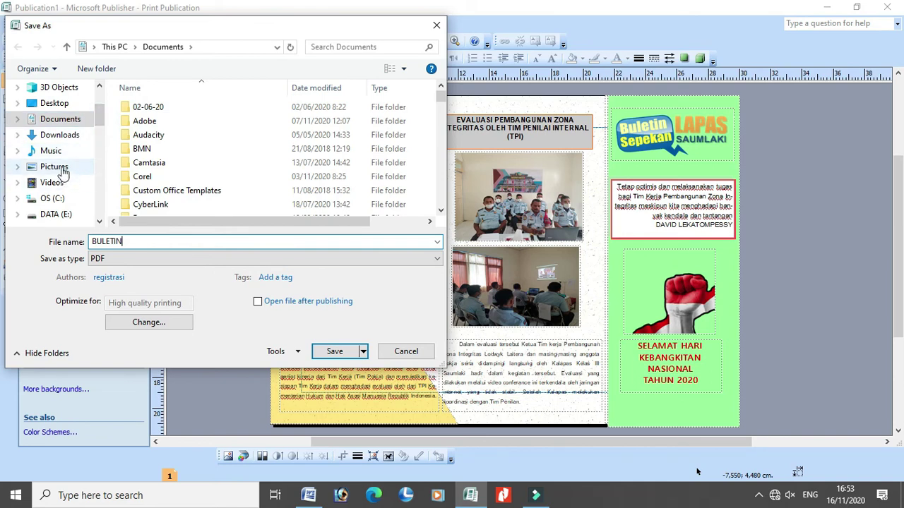
{"action": "left_click_drag", "start_coordinate": [98, 111], "coordinate": [99, 137]}
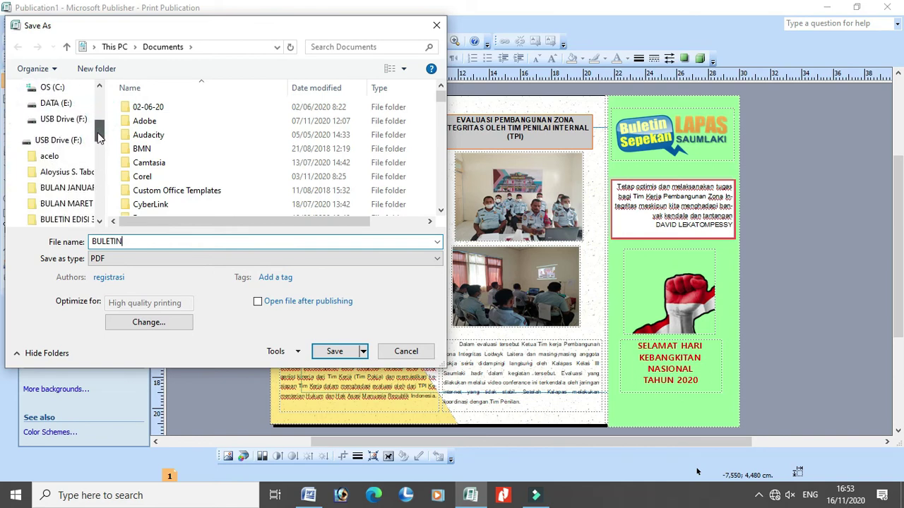
{"action": "scroll", "coordinate": [99, 138], "scroll_direction": "up", "scroll_amount": 5}
{"action": "left_click", "coordinate": [59, 123]}
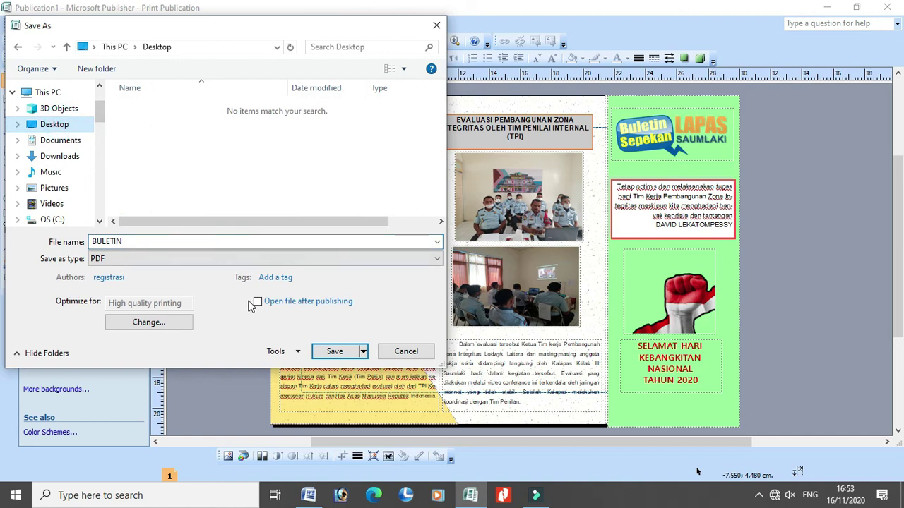
{"action": "left_click", "coordinate": [340, 352]}
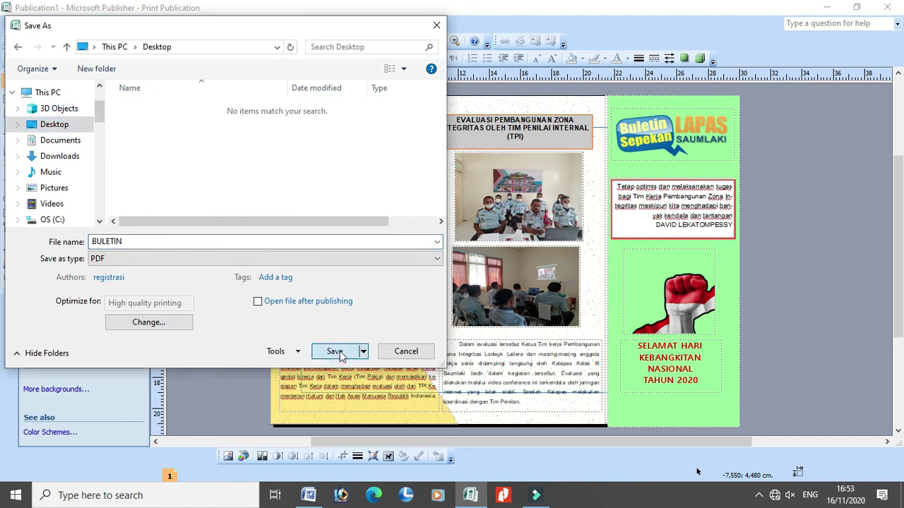
{"action": "left_click", "coordinate": [164, 326]}
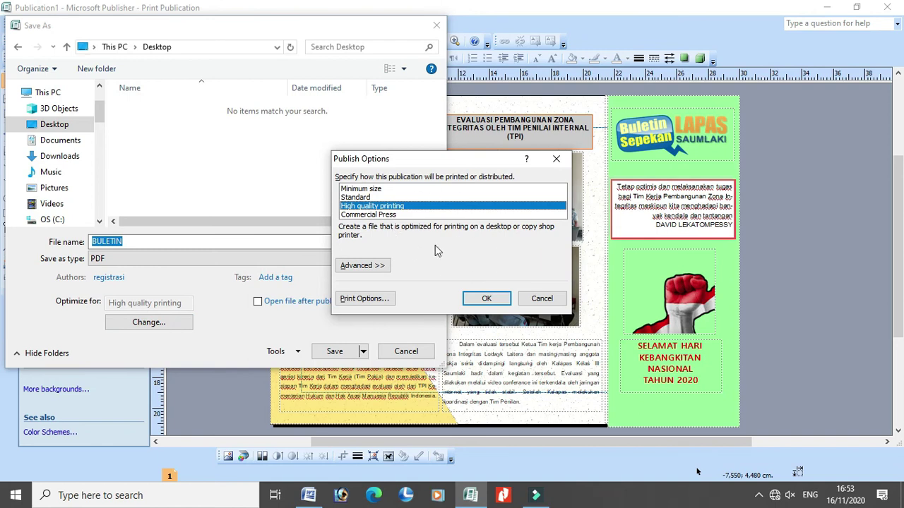
{"action": "left_click", "coordinate": [486, 298]}
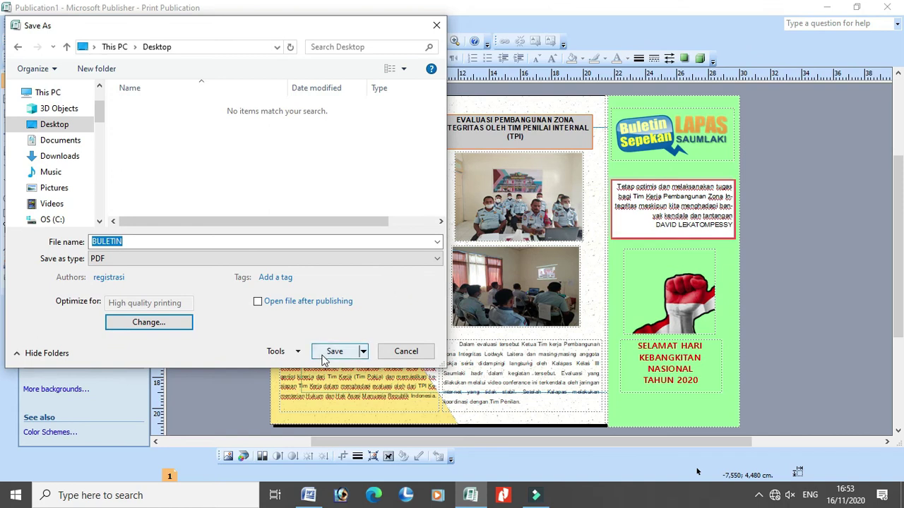
{"action": "left_click", "coordinate": [334, 351]}
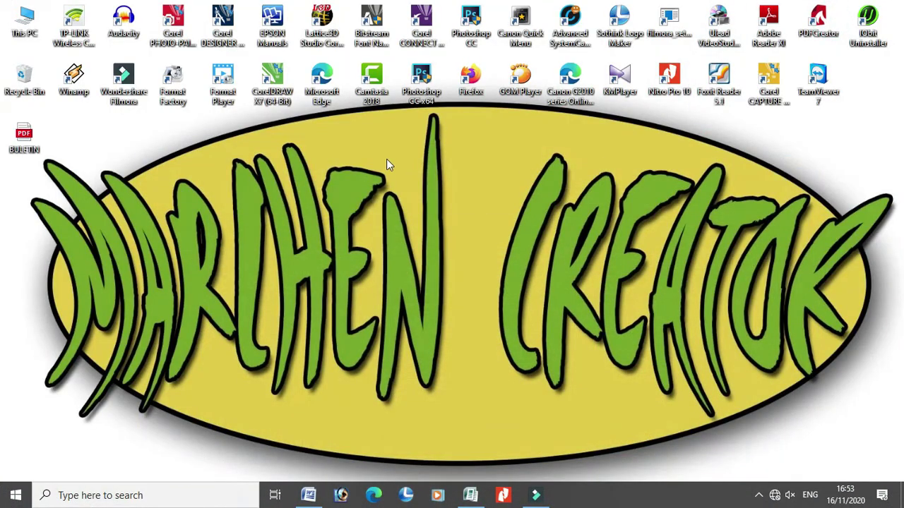
Step: Refresh the Windows desktop and open the BULETIN PDF to check the exported bulletin
{"action": "right_click", "coordinate": [386, 160]}
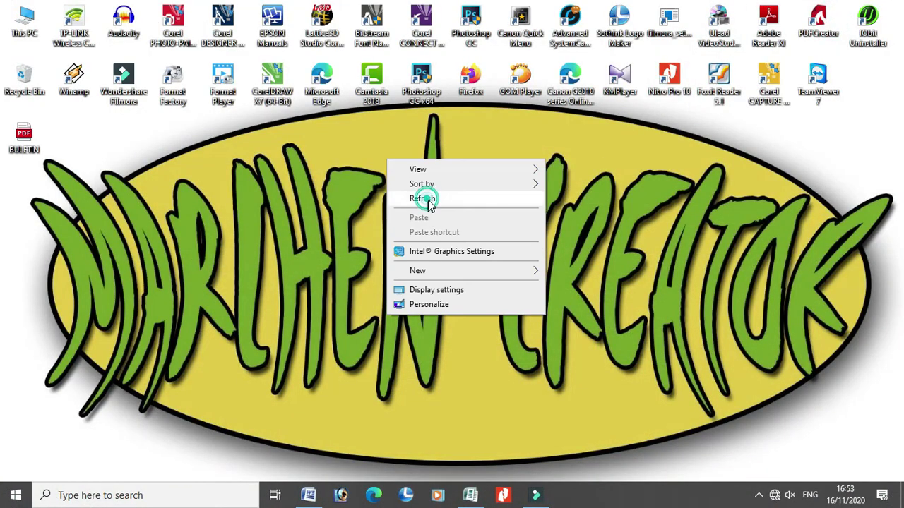
{"action": "left_click", "coordinate": [426, 197]}
{"action": "right_click", "coordinate": [317, 167]}
{"action": "left_click", "coordinate": [353, 205]}
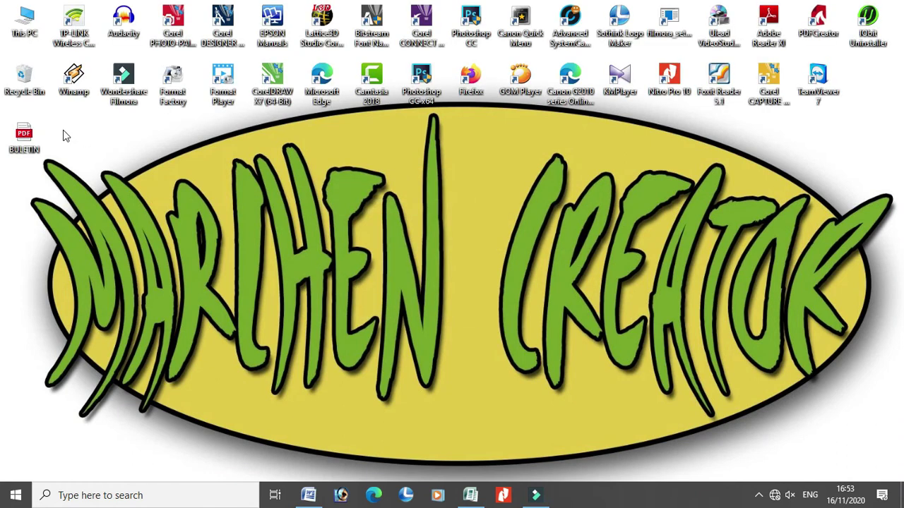
{"action": "left_click", "coordinate": [24, 133]}
{"action": "double_click", "coordinate": [23, 132]}
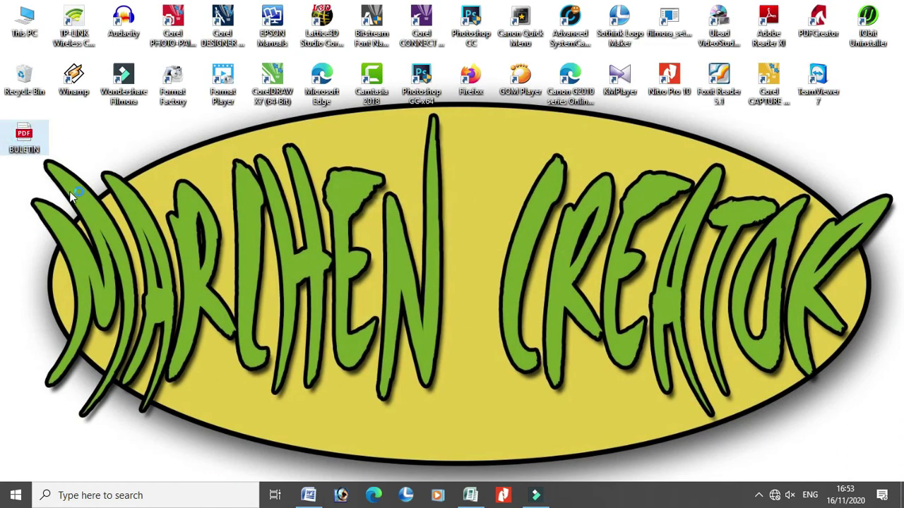